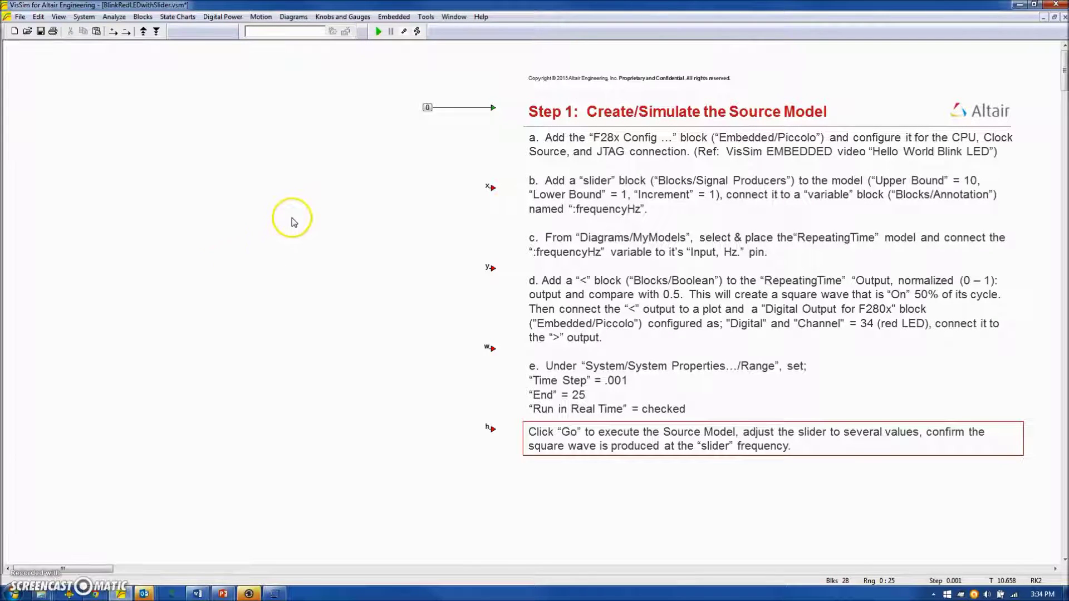
# Add an F28x Config block for the F28069M at 80 MHz with TI XDS100v2 USB JTAG at top-left
pyautogui.click(394, 16)
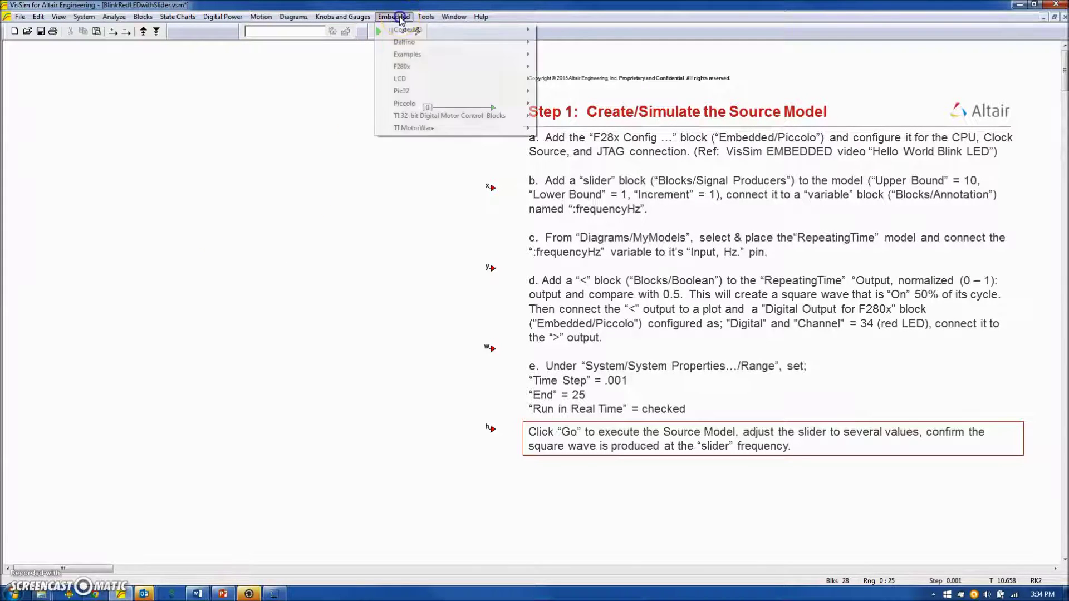
pyautogui.moveTo(406, 101)
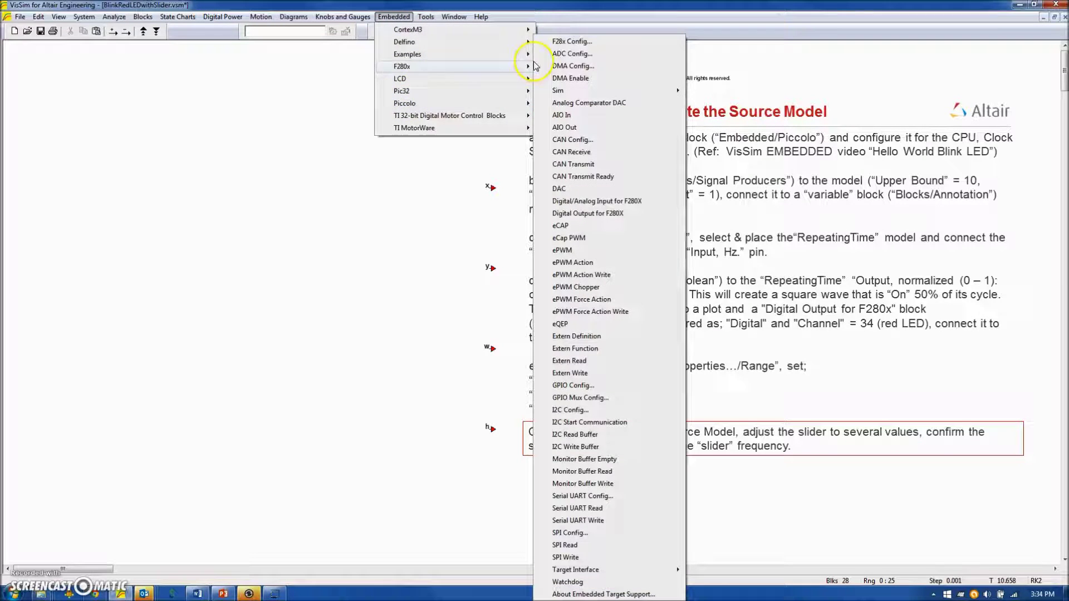
pyautogui.click(568, 44)
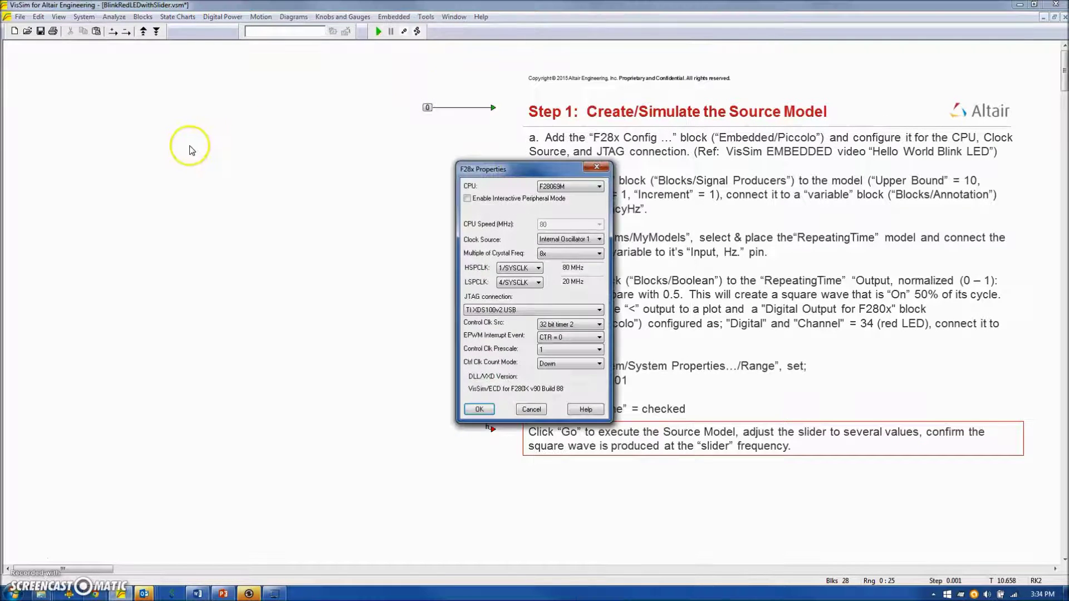
pyautogui.moveTo(524, 172); pyautogui.dragTo(187, 90)
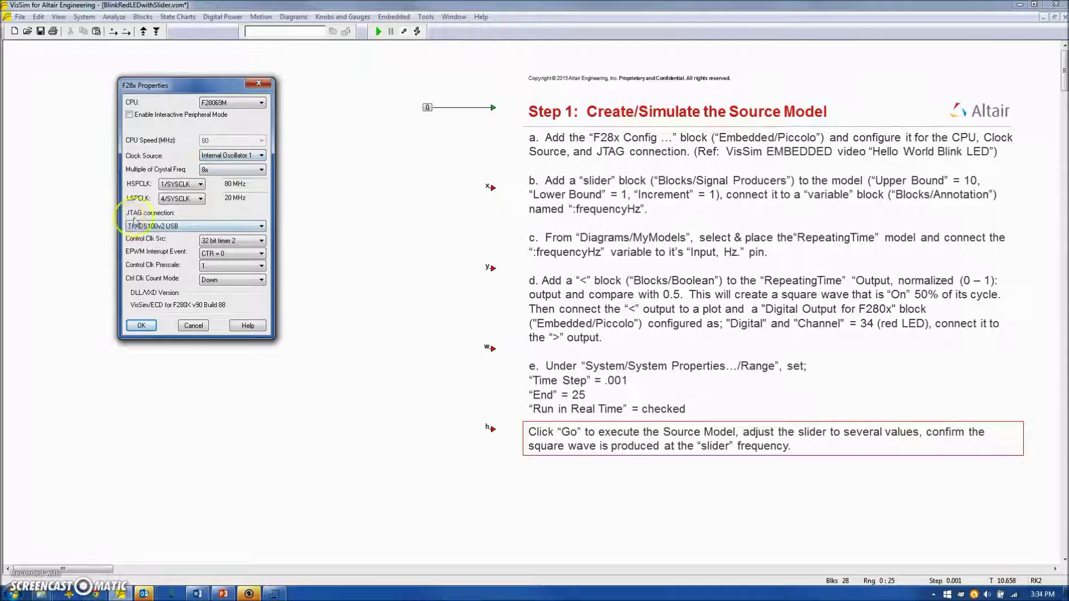
pyautogui.click(176, 224)
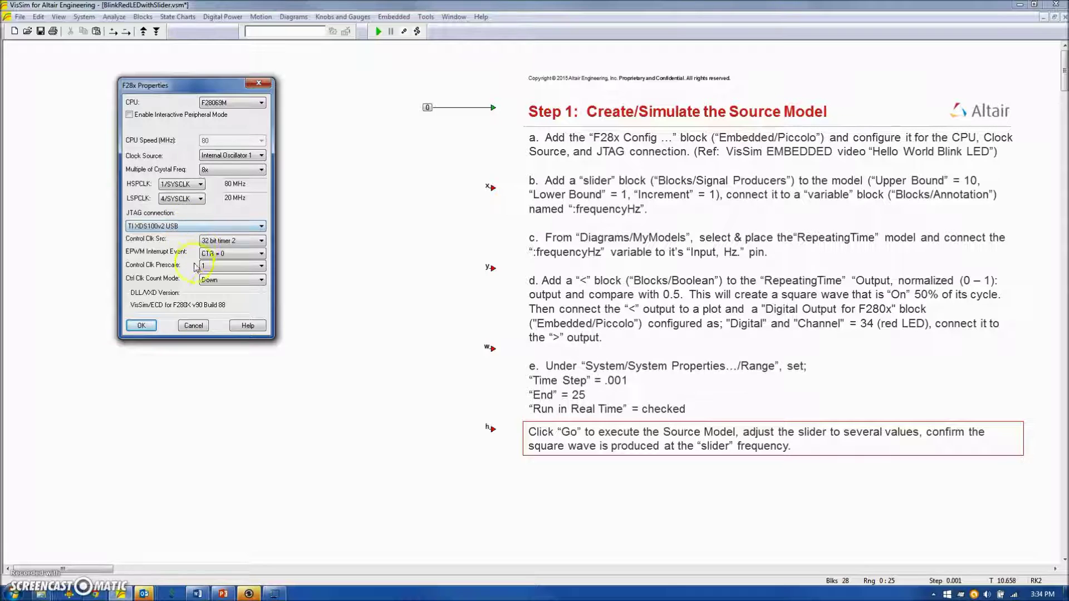
pyautogui.click(152, 330)
pyautogui.click(126, 61)
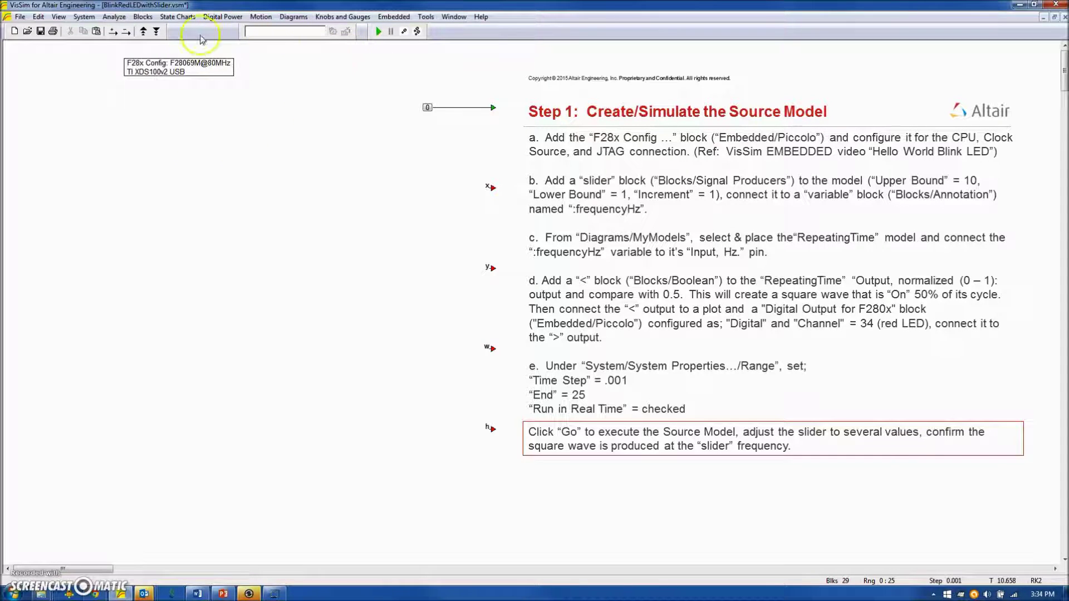
# Place a slider block at the upper left with bounds from 1 to 10
pyautogui.click(146, 19)
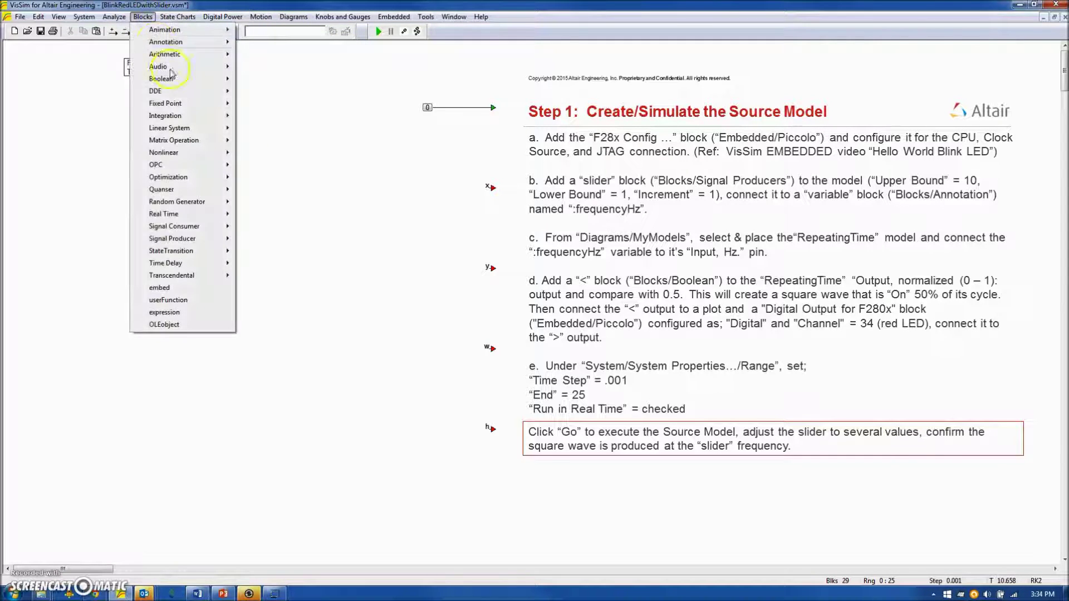
pyautogui.moveTo(190, 243)
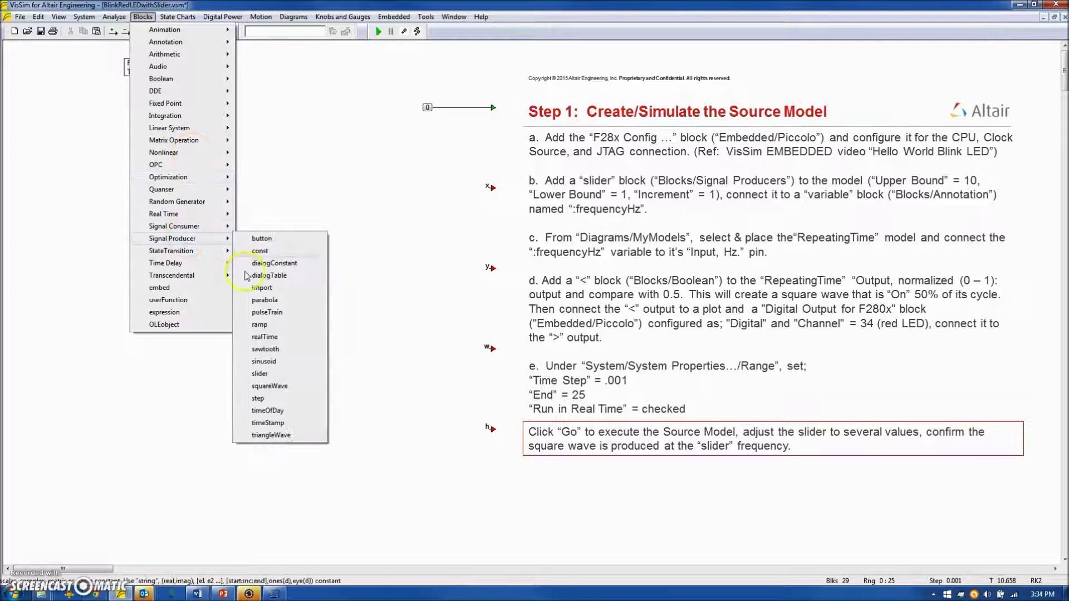
pyautogui.click(263, 374)
pyautogui.click(84, 102)
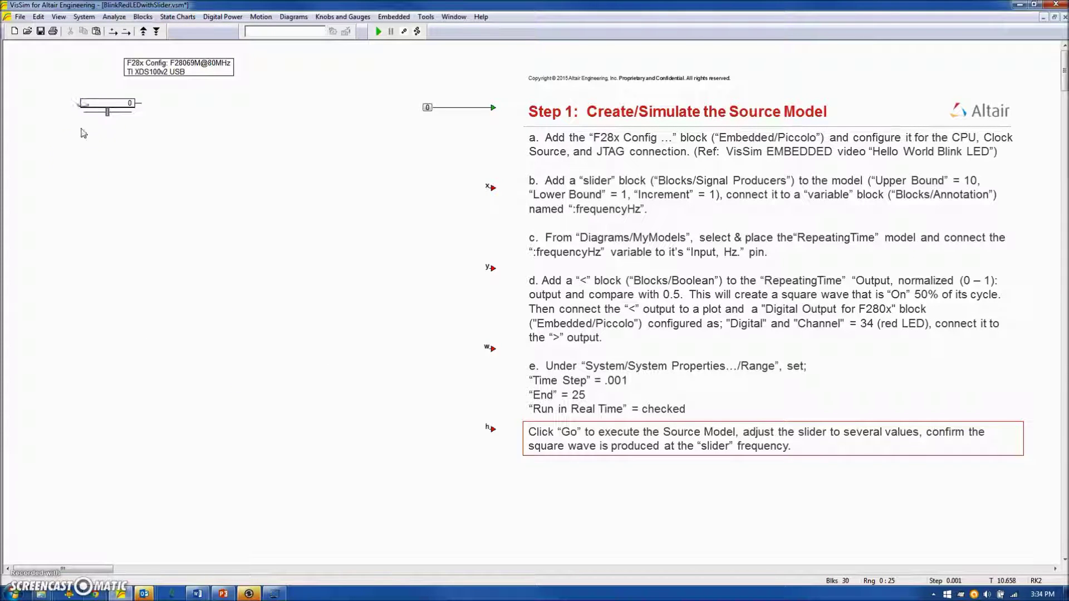
pyautogui.doubleClick(107, 103)
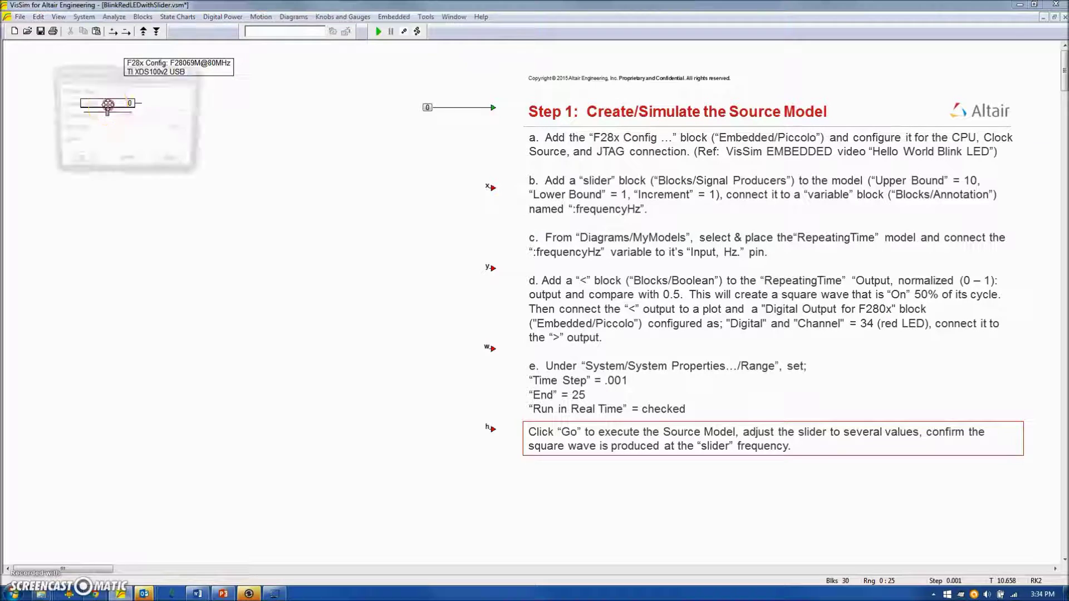
pyautogui.click(141, 102)
pyautogui.press('BackSpace')
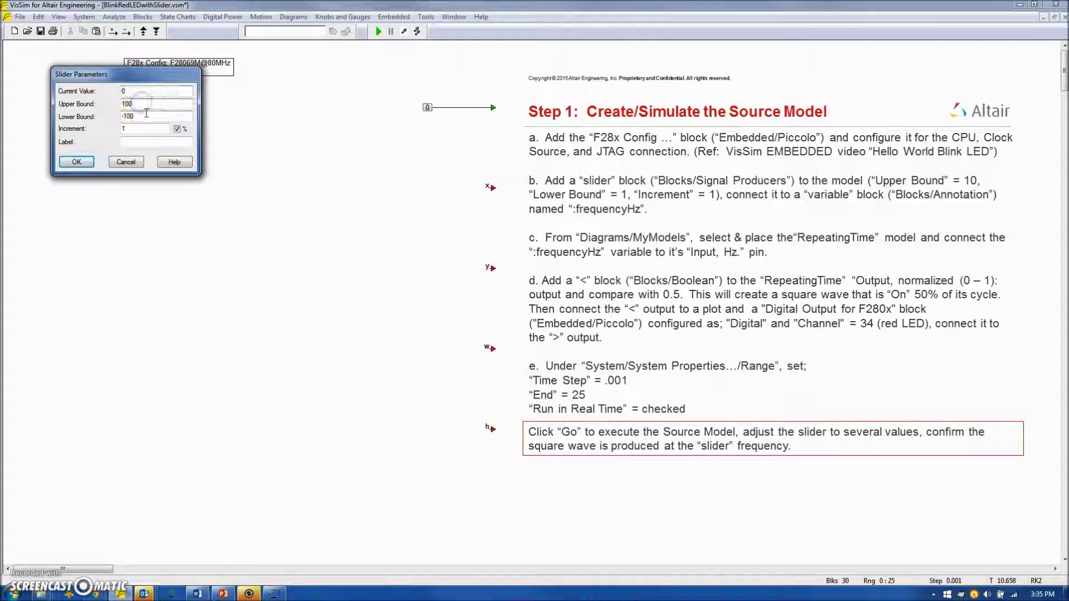
pyautogui.moveTo(142, 117); pyautogui.dragTo(111, 116)
pyautogui.write('1')
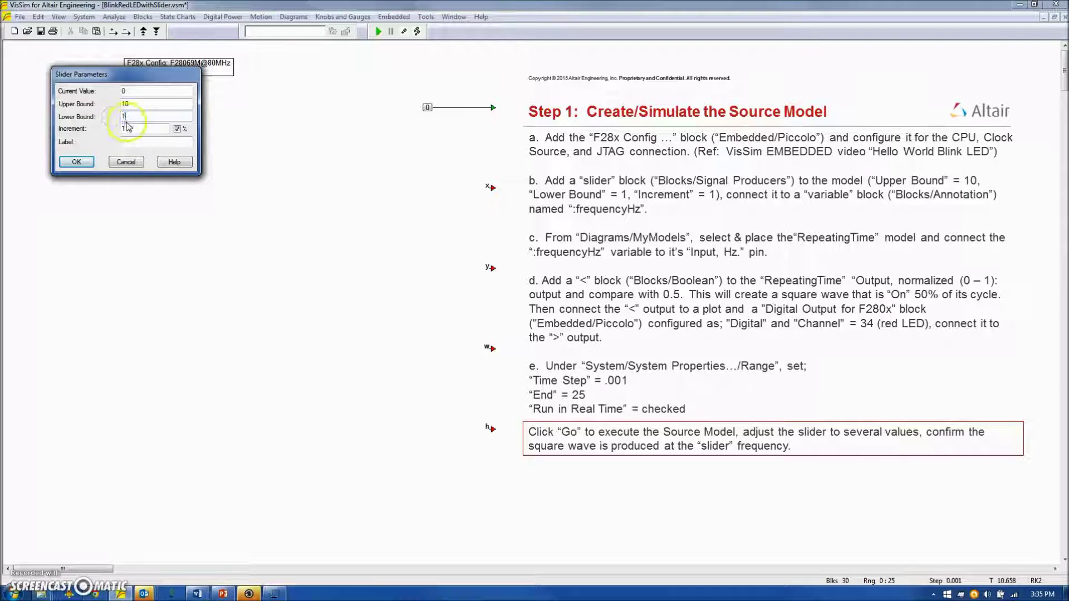
pyautogui.click(177, 129)
pyautogui.click(77, 162)
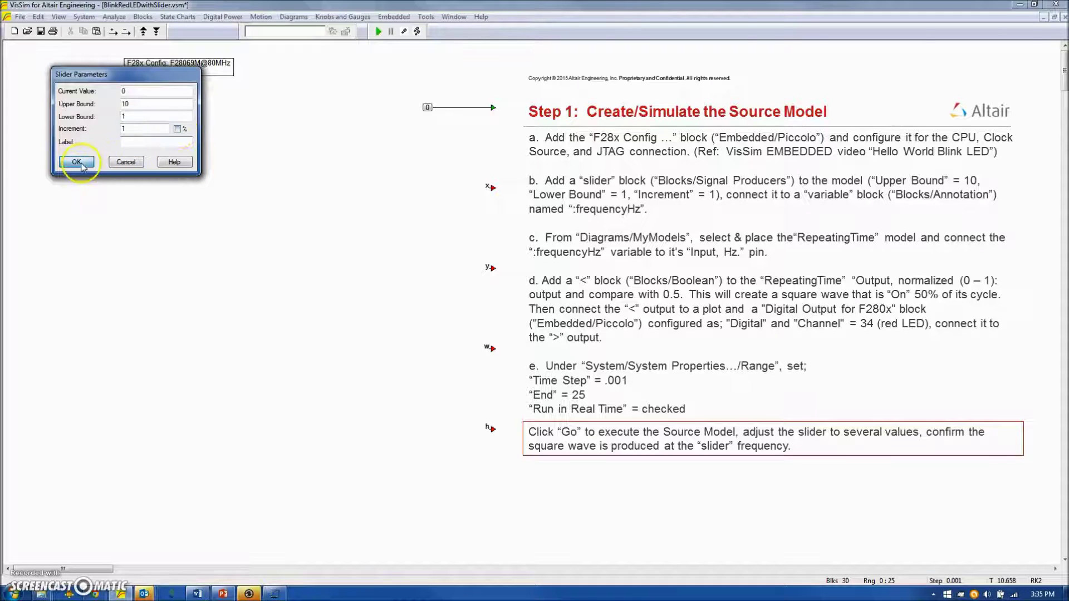
# Add a variable block named :frequencyHz beside the slider and connect the slider to it
pyautogui.click(142, 16)
pyautogui.moveTo(170, 57)
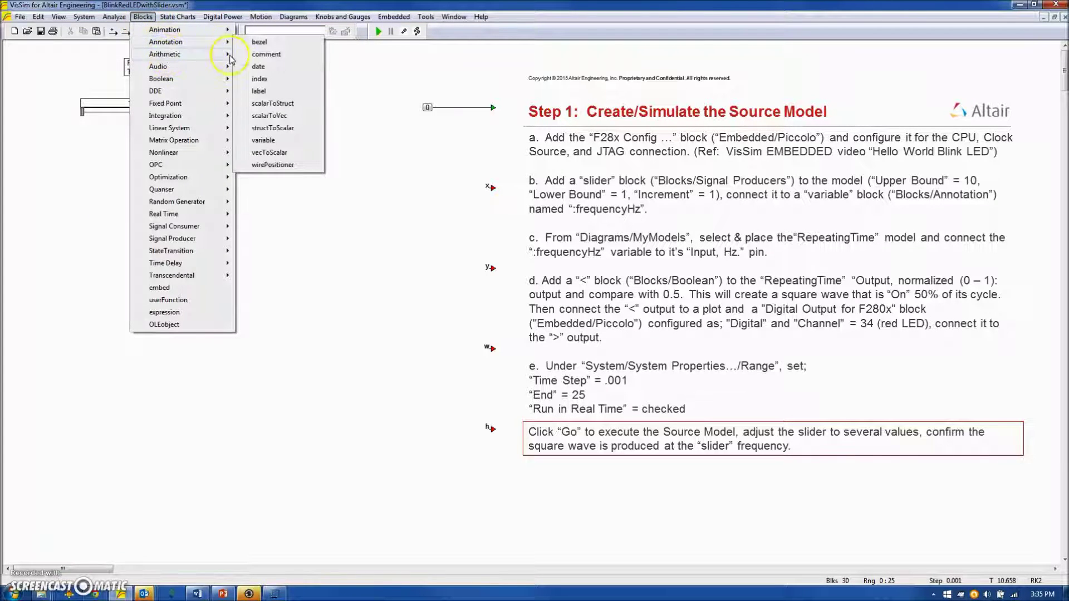
pyautogui.click(266, 140)
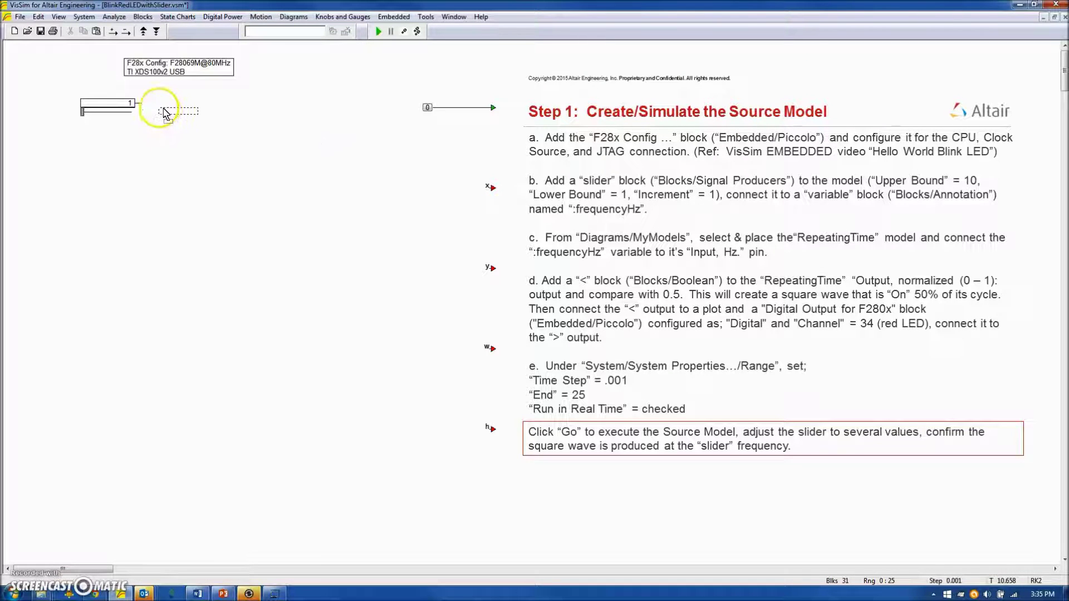
pyautogui.click(159, 102)
pyautogui.doubleClick(173, 103)
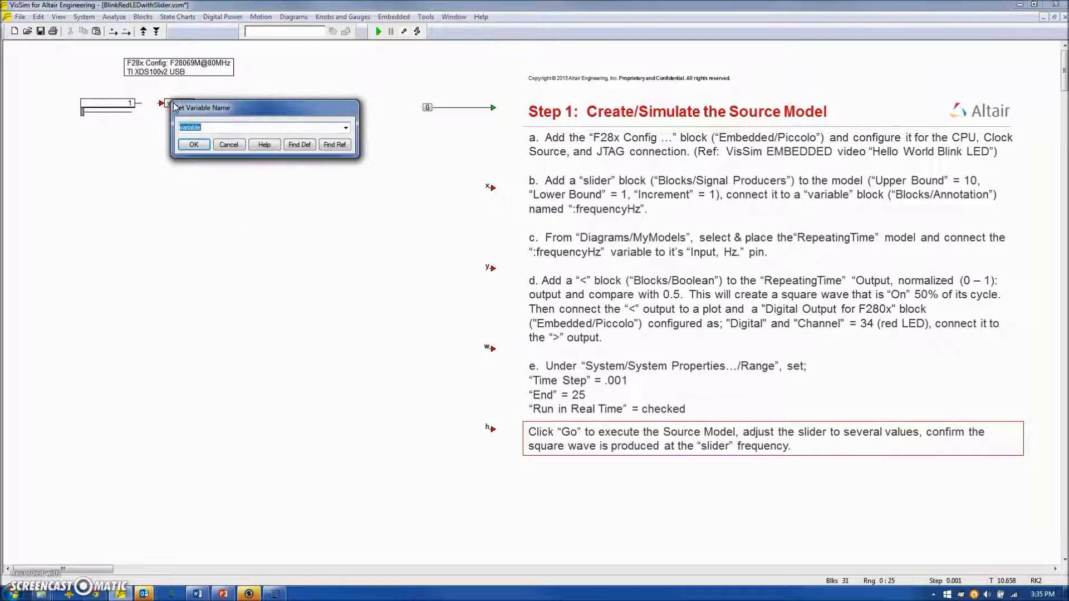
pyautogui.write(':fre')
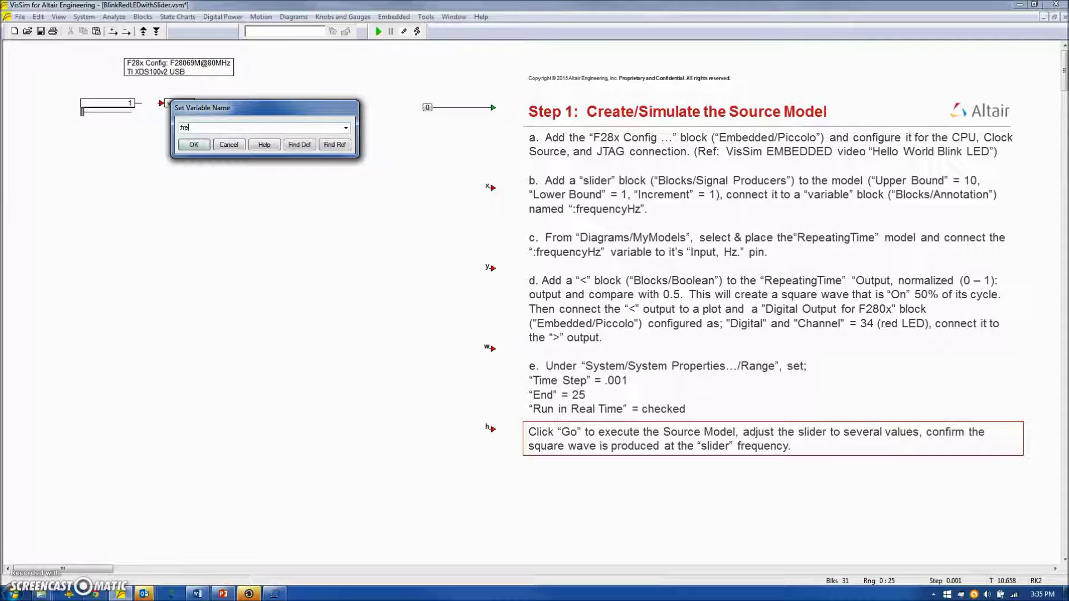
pyautogui.write('quencyHz')
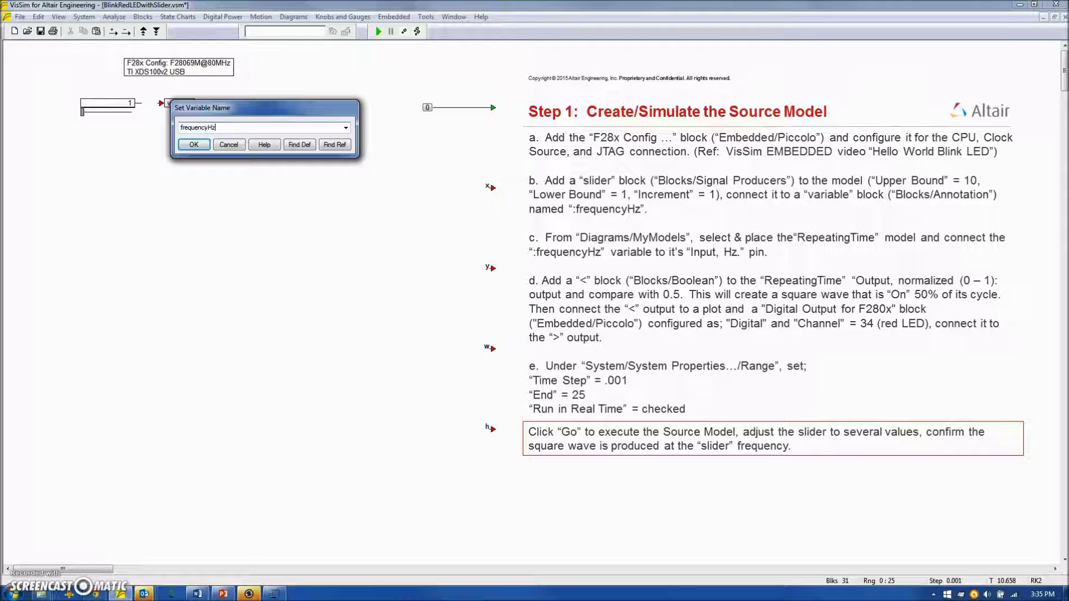
pyautogui.press('Return')
pyautogui.click(161, 108)
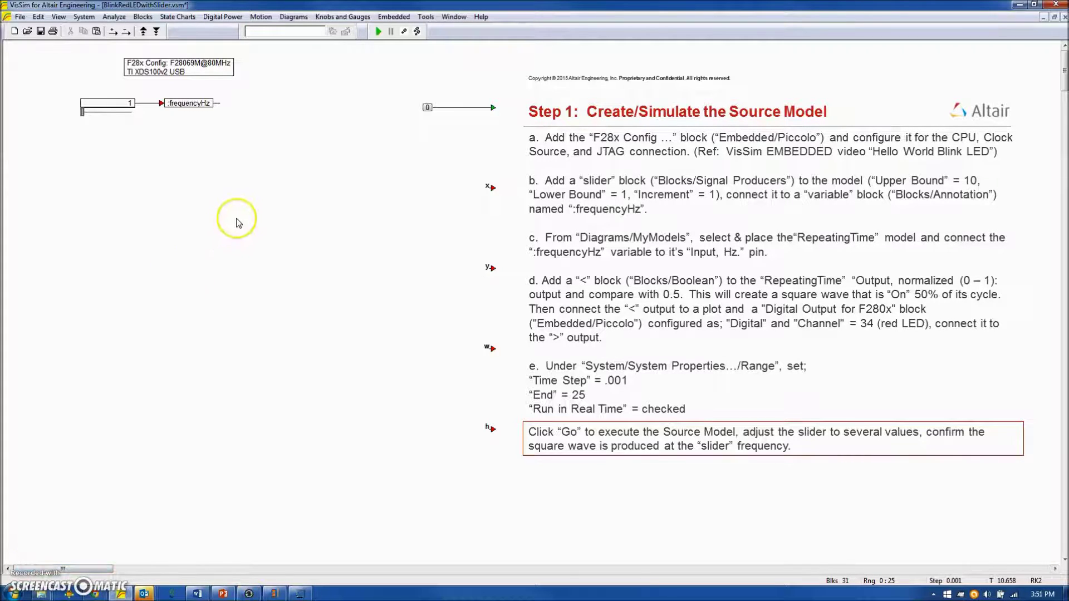
# Place the RepeatingTime model below the slider and wire its Input, Hz. pin to frequencyHz
pyautogui.click(293, 17)
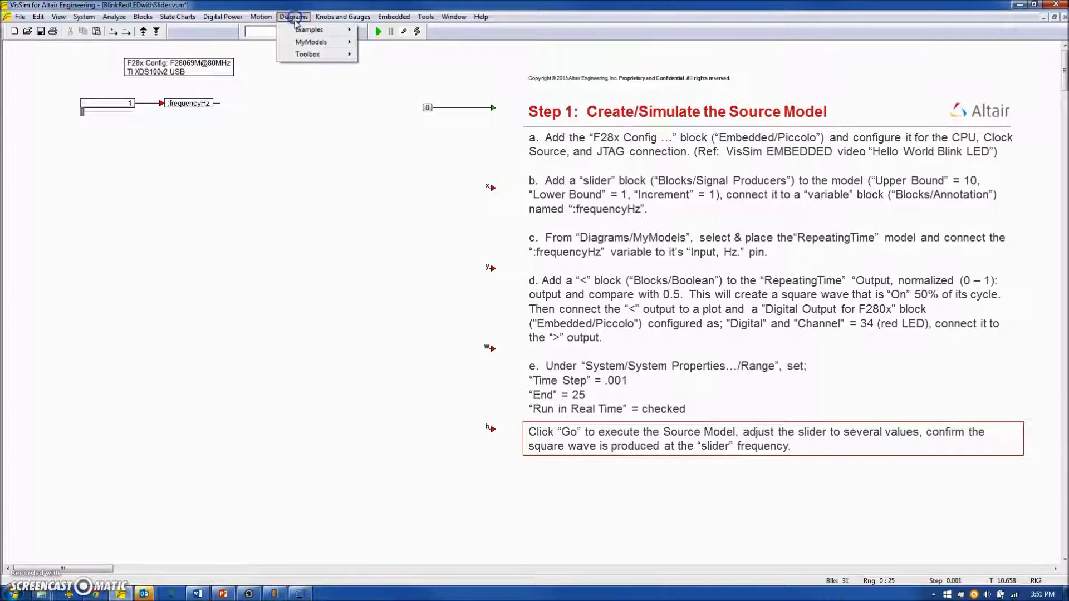
pyautogui.click(303, 43)
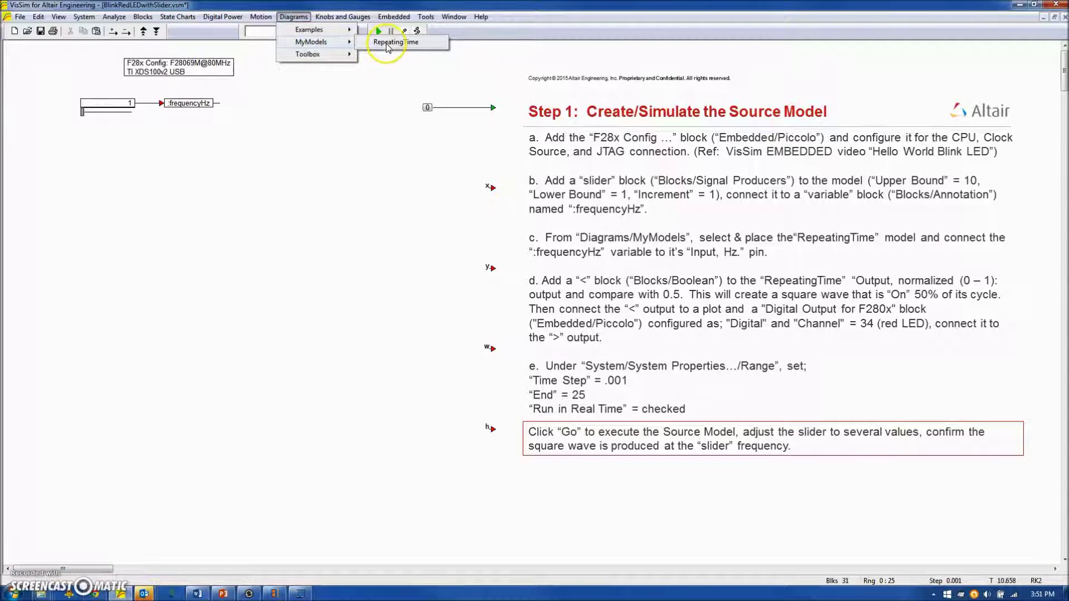
pyautogui.click(388, 44)
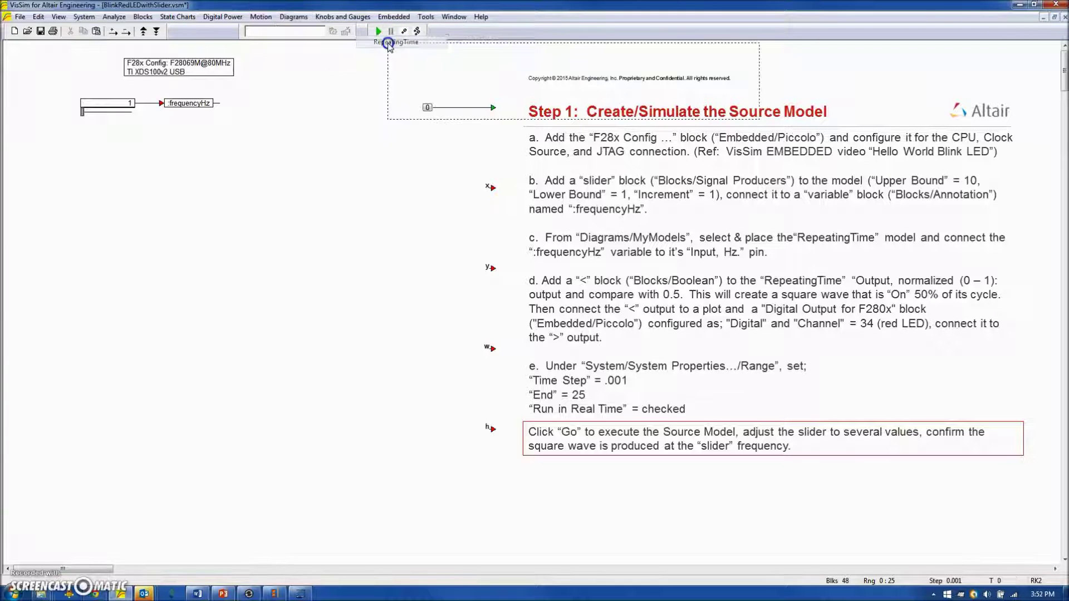
pyautogui.click(50, 215)
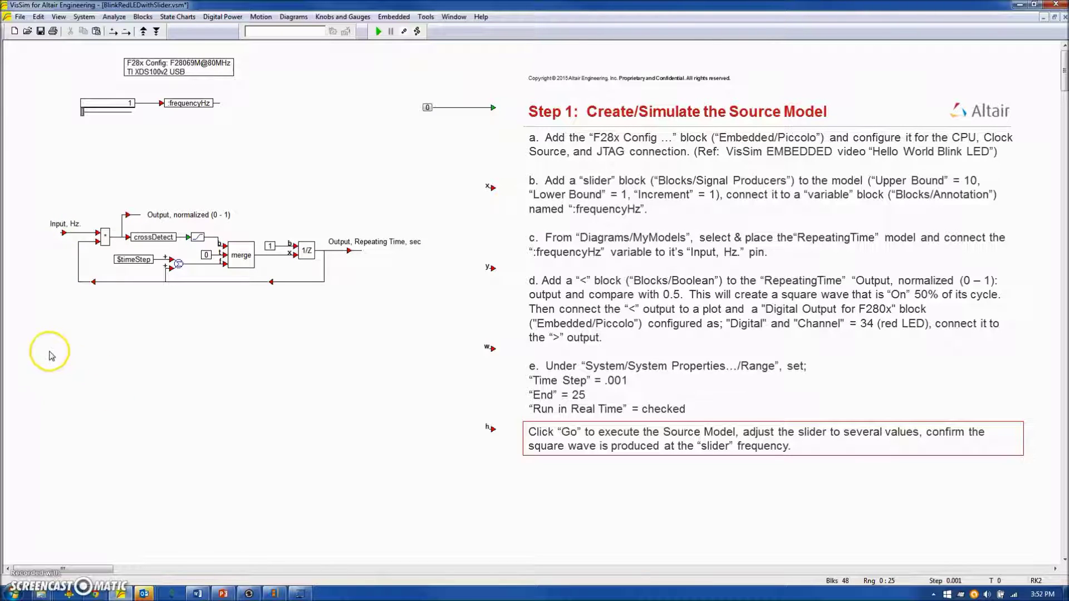
pyautogui.click(63, 233)
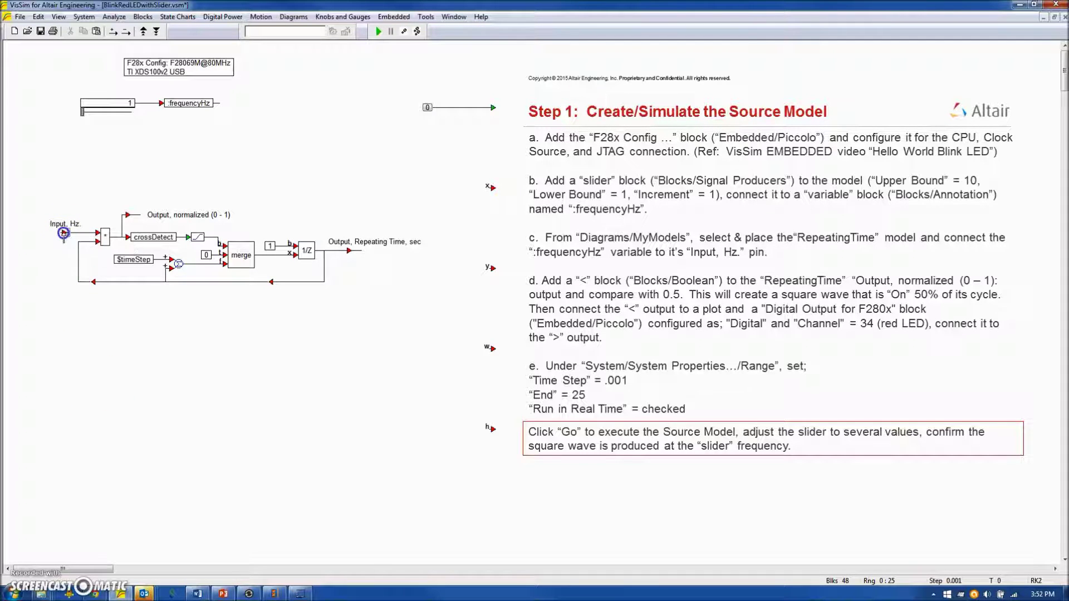
pyautogui.moveTo(41, 209); pyautogui.dragTo(220, 103)
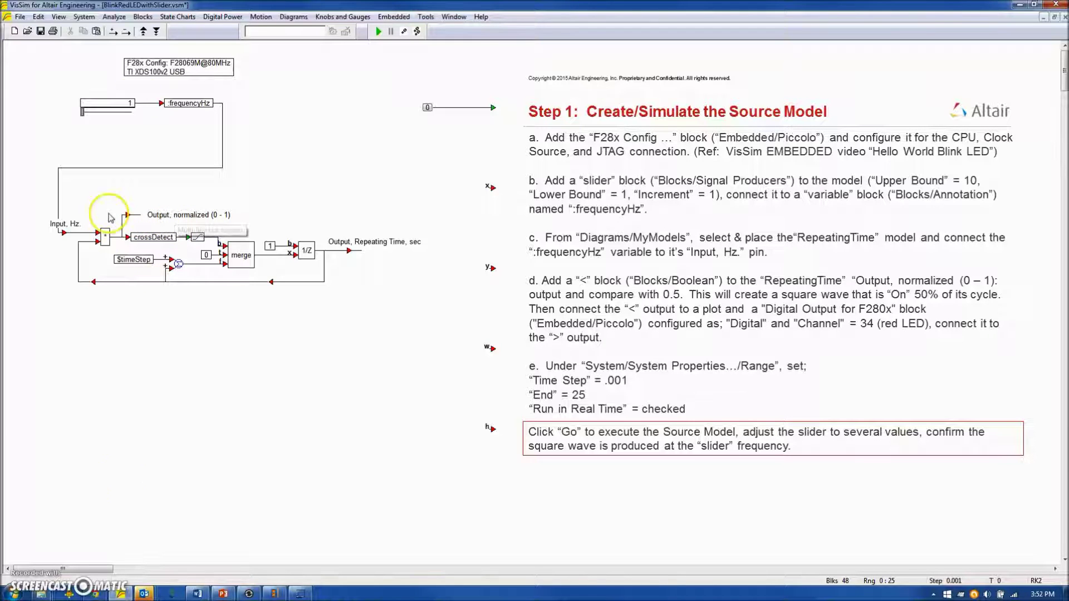
pyautogui.click(143, 17)
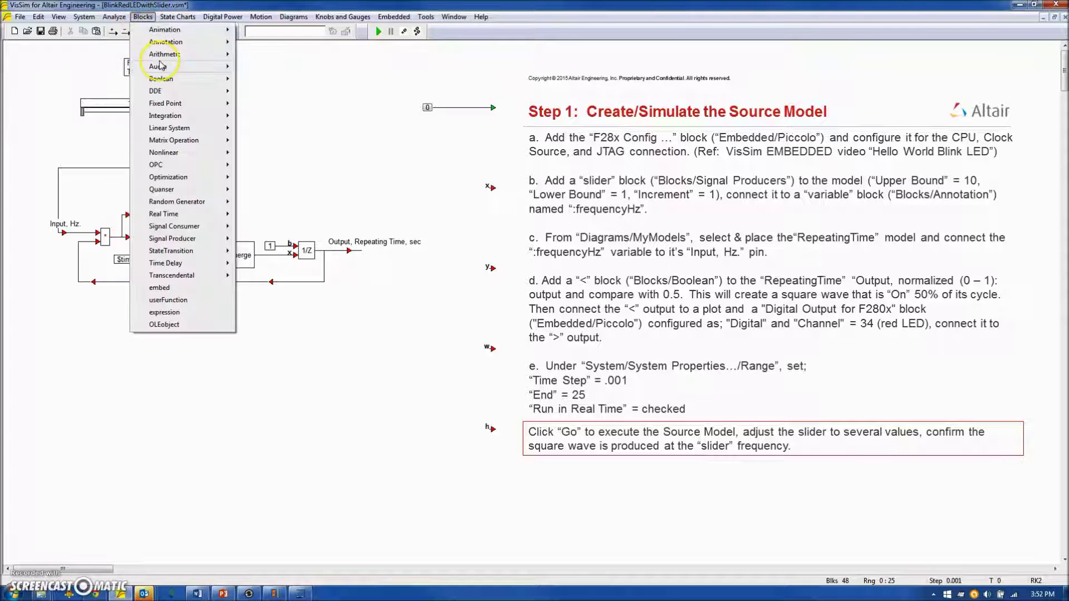
# Add a less-than comparison block above the RepeatingTime normalized output
pyautogui.moveTo(161, 84)
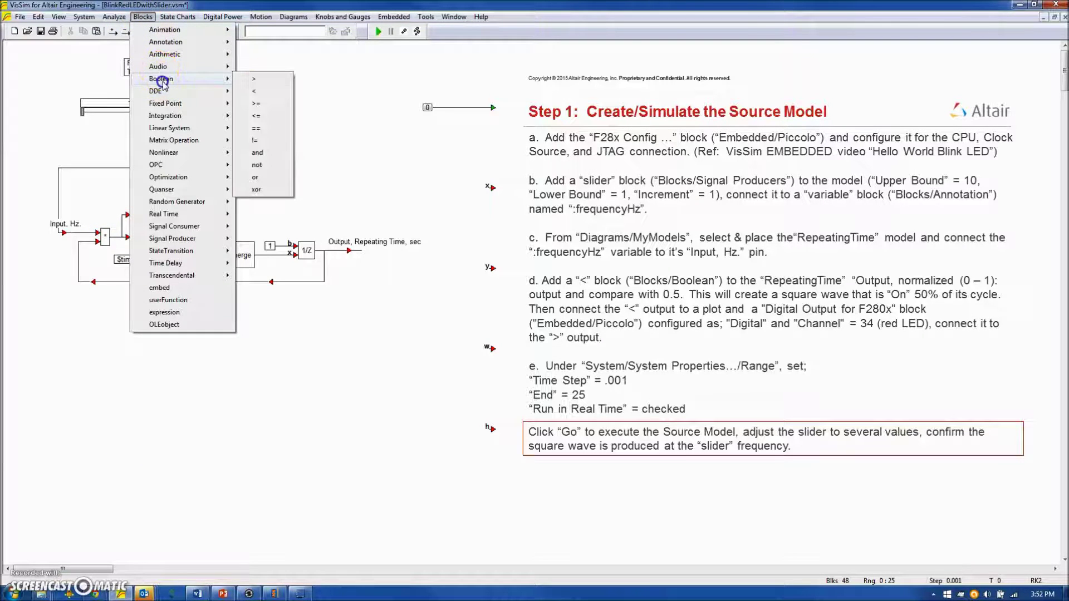
pyautogui.click(254, 92)
pyautogui.click(143, 190)
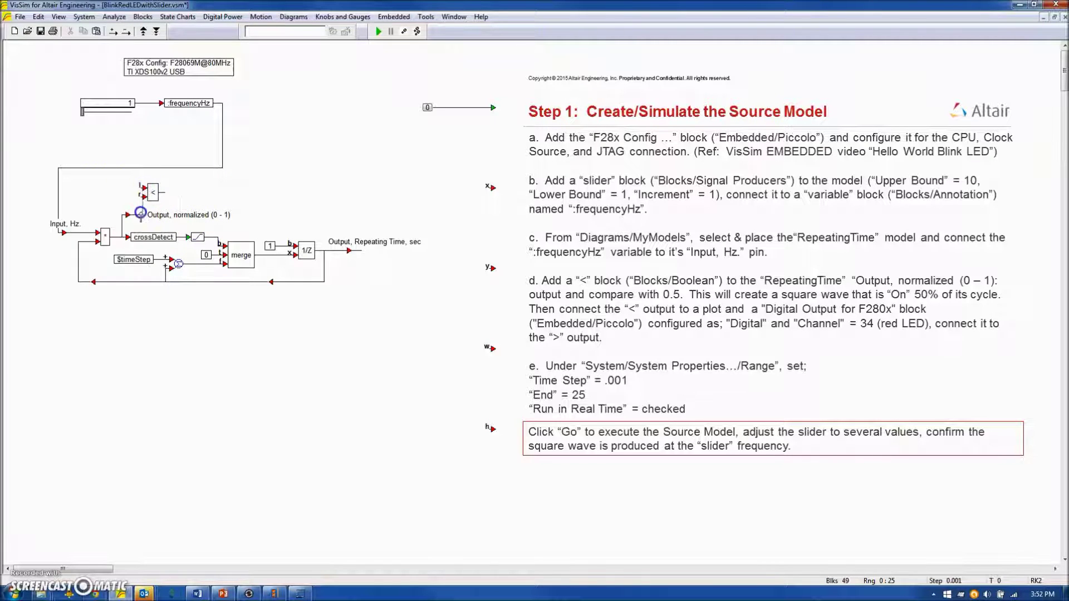
# Add a constant of .5 feeding the less-than comparison block
pyautogui.moveTo(206, 255); pyautogui.dragTo(103, 185)
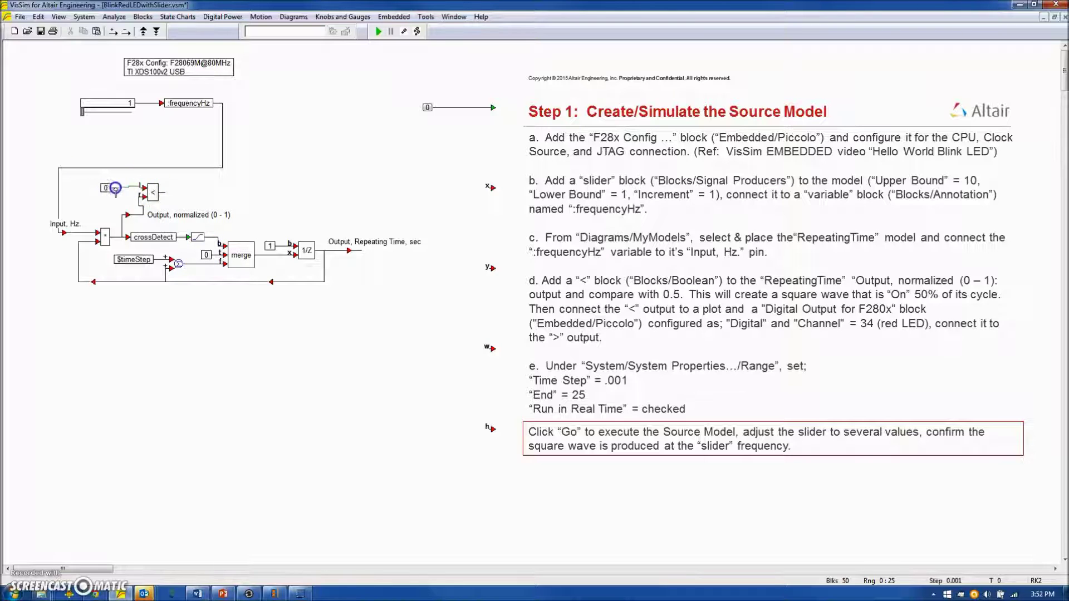
pyautogui.moveTo(104, 189); pyautogui.dragTo(105, 189)
pyautogui.rightClick(105, 188)
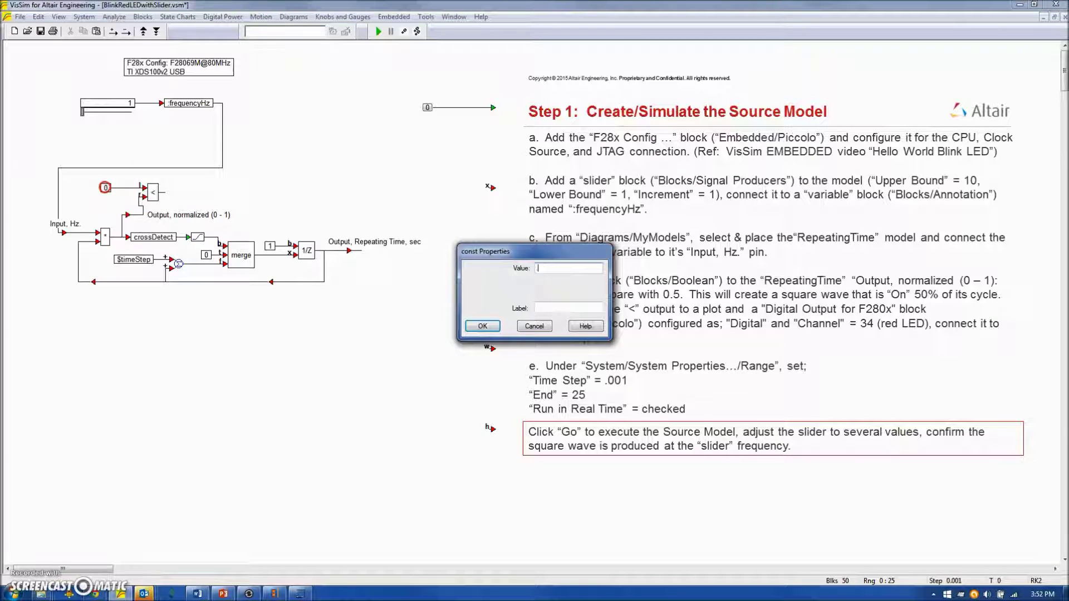
pyautogui.write('.5')
pyautogui.press('Return')
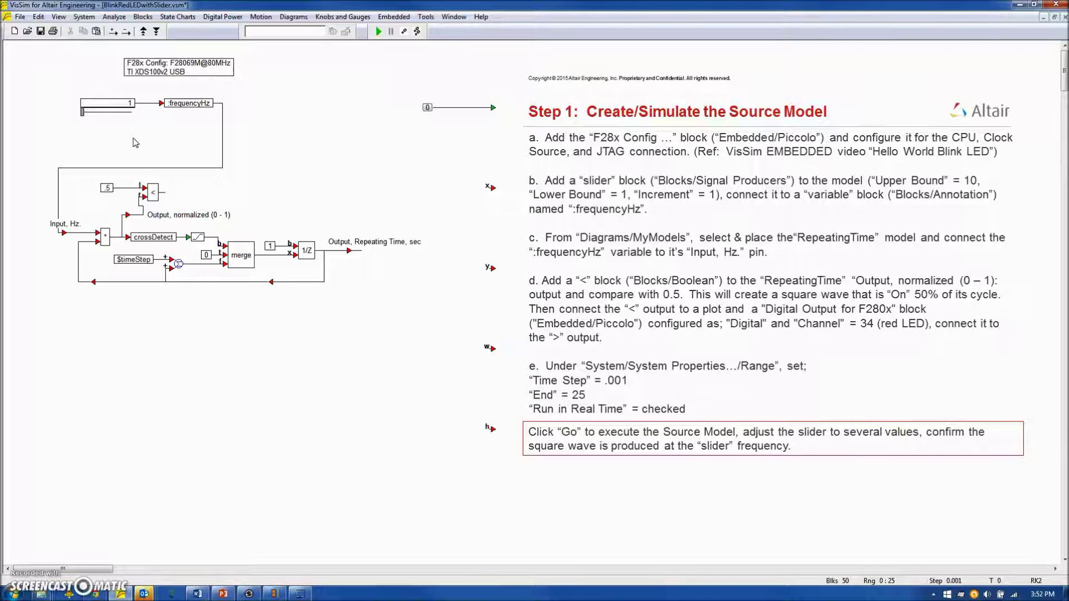
pyautogui.click(84, 16)
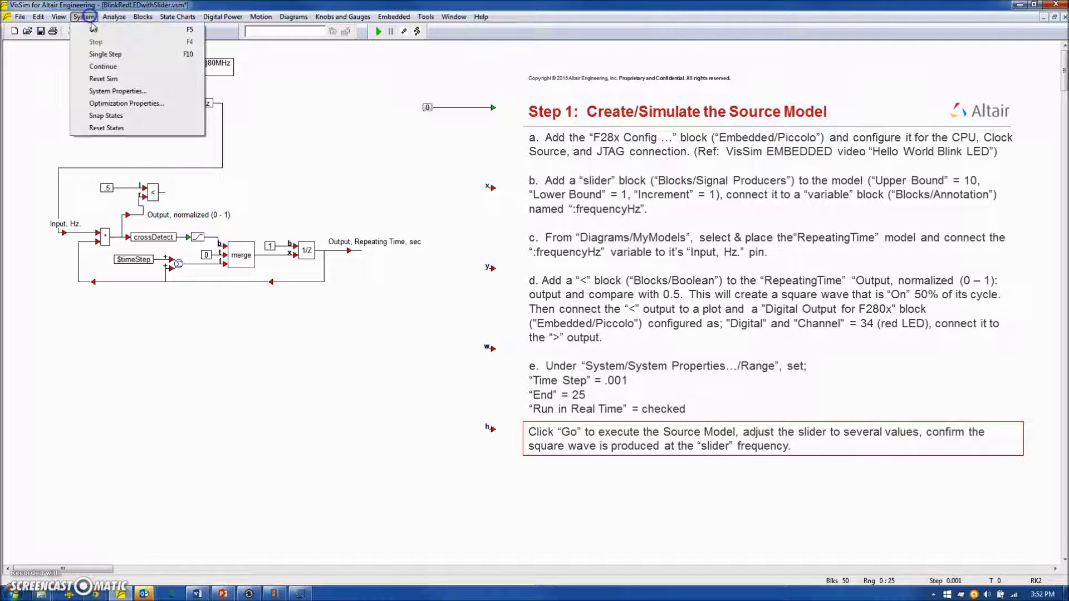
# Accept the simulation range of 0.001 s steps to 25 s in real time
pyautogui.click(117, 91)
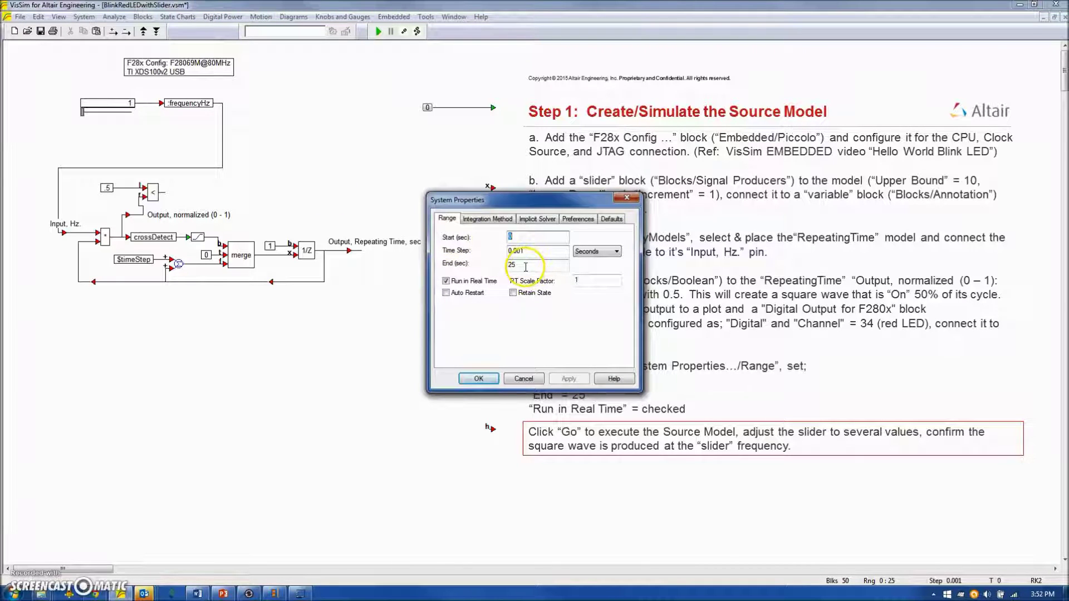
pyautogui.click(478, 380)
pyautogui.click(143, 18)
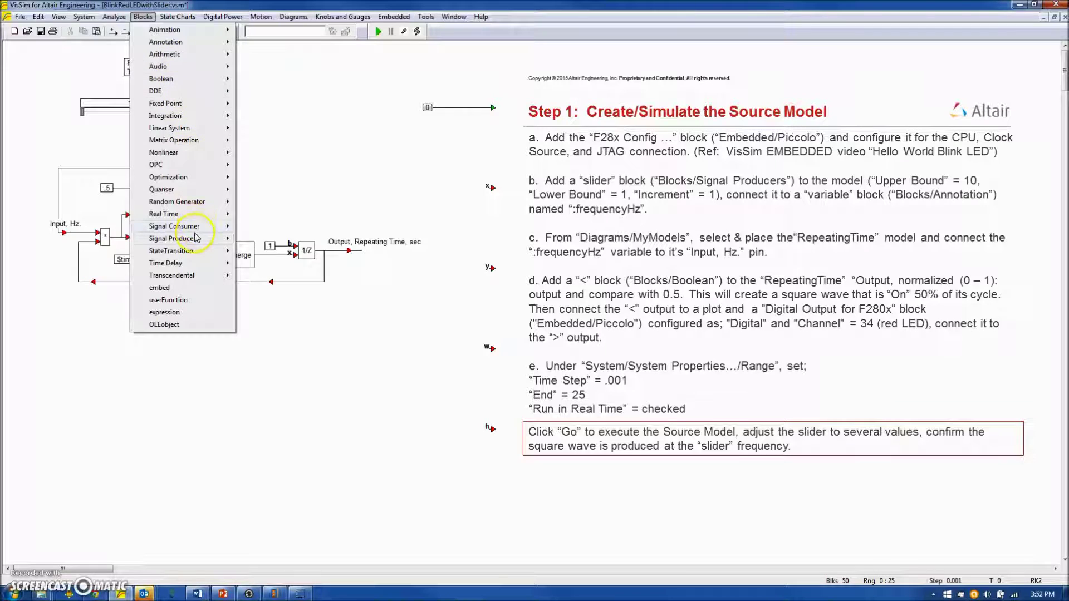
# Add a plot fed by the comparison output, move it below RepeatingTime, enlarge it, and run
pyautogui.moveTo(203, 227)
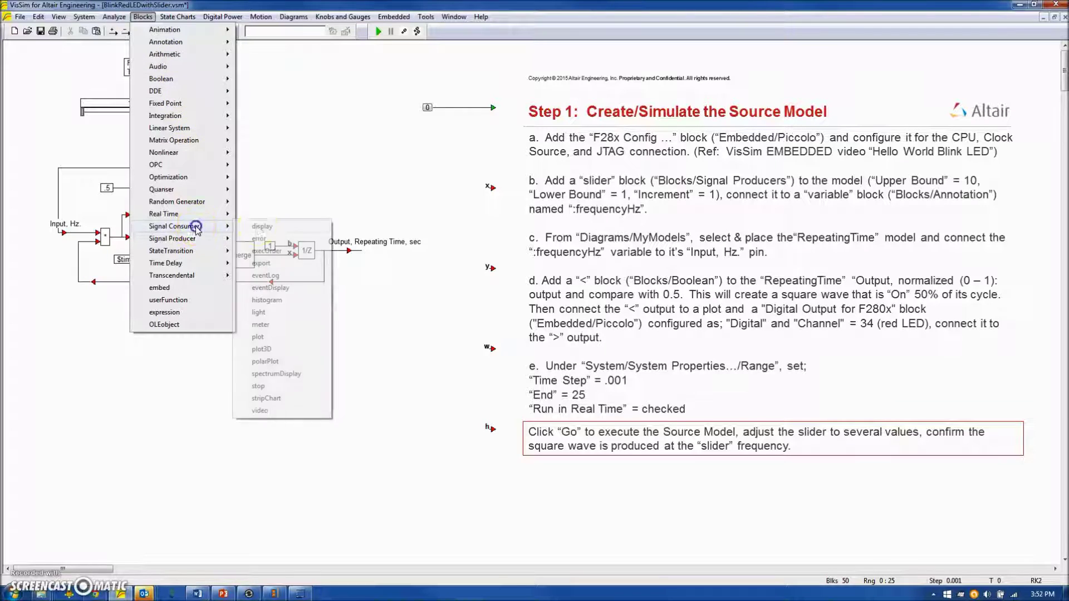
pyautogui.click(259, 337)
pyautogui.click(227, 353)
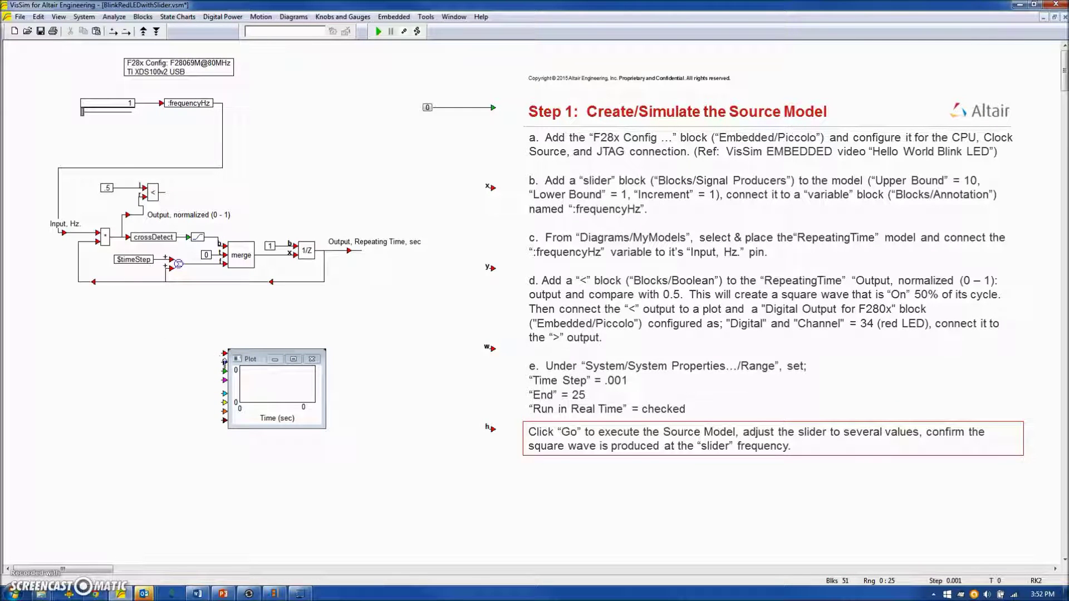
pyautogui.moveTo(222, 353); pyautogui.dragTo(160, 193)
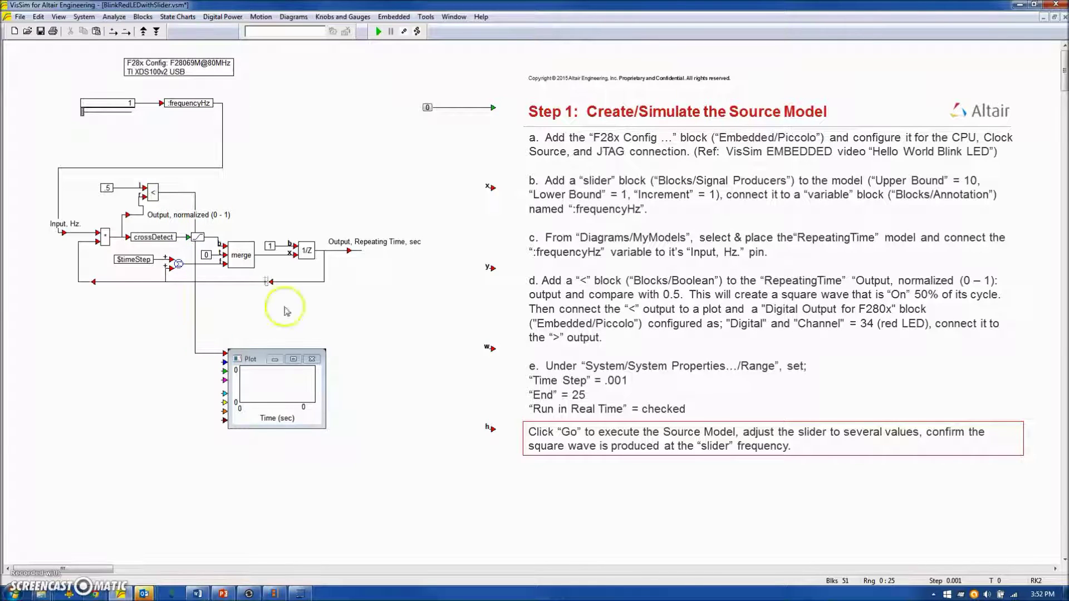
pyautogui.moveTo(270, 374); pyautogui.dragTo(456, 384)
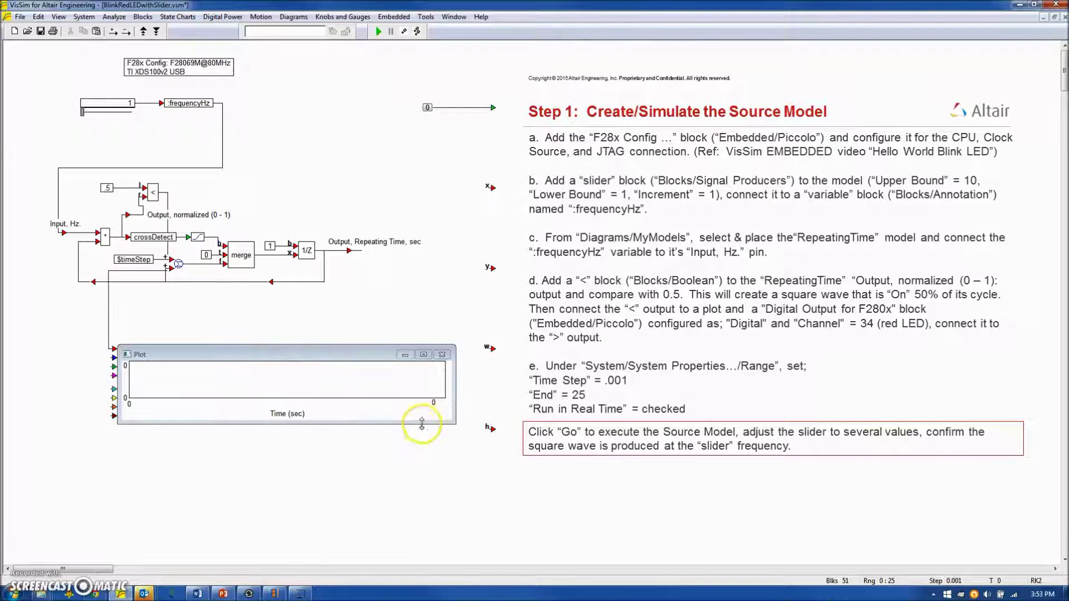
pyautogui.moveTo(418, 422); pyautogui.dragTo(418, 472)
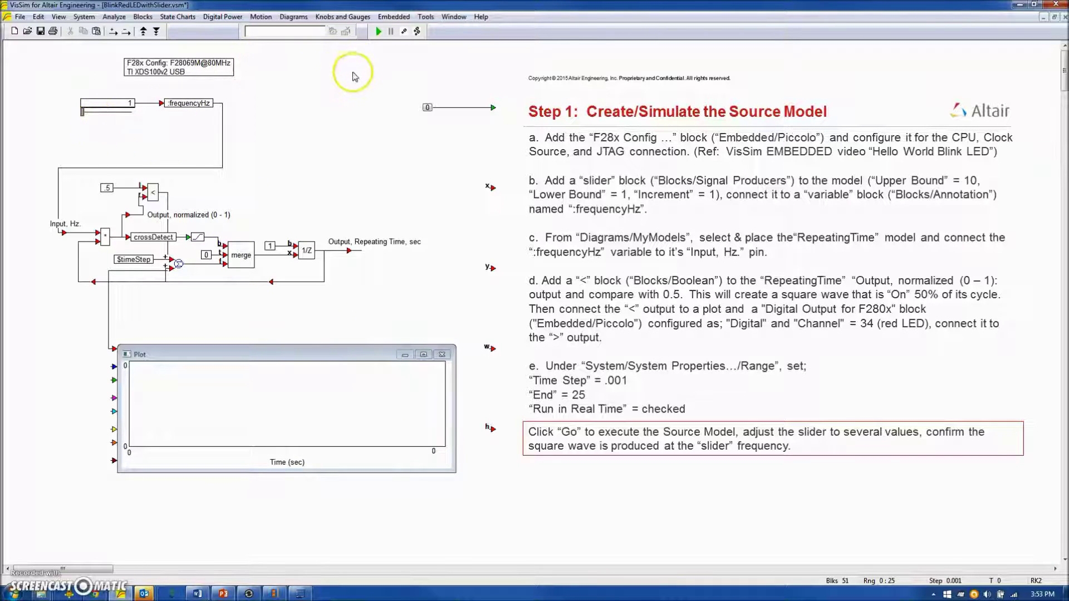
pyautogui.click(378, 32)
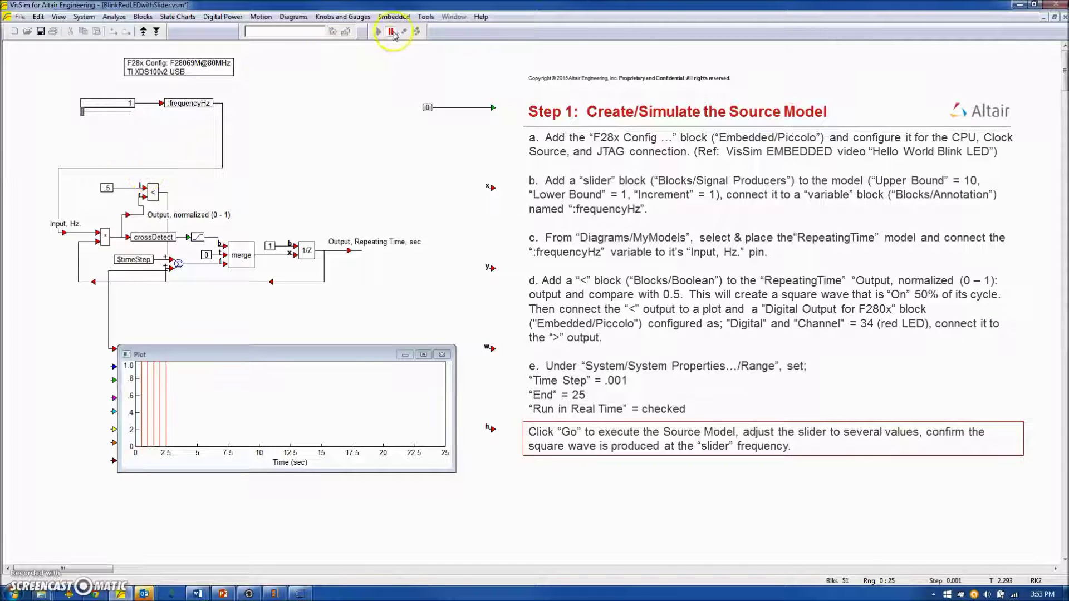
# Give the plot fixed bounds (0–2.0 vertical axis) and pause the simulation around 16.5 s
pyautogui.click(237, 393)
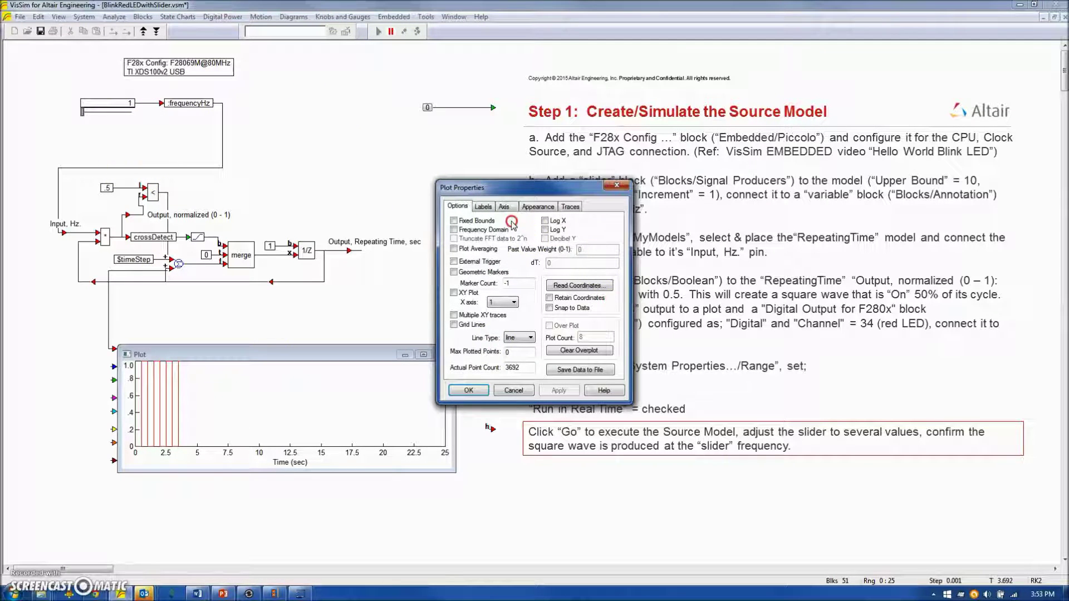
pyautogui.click(504, 206)
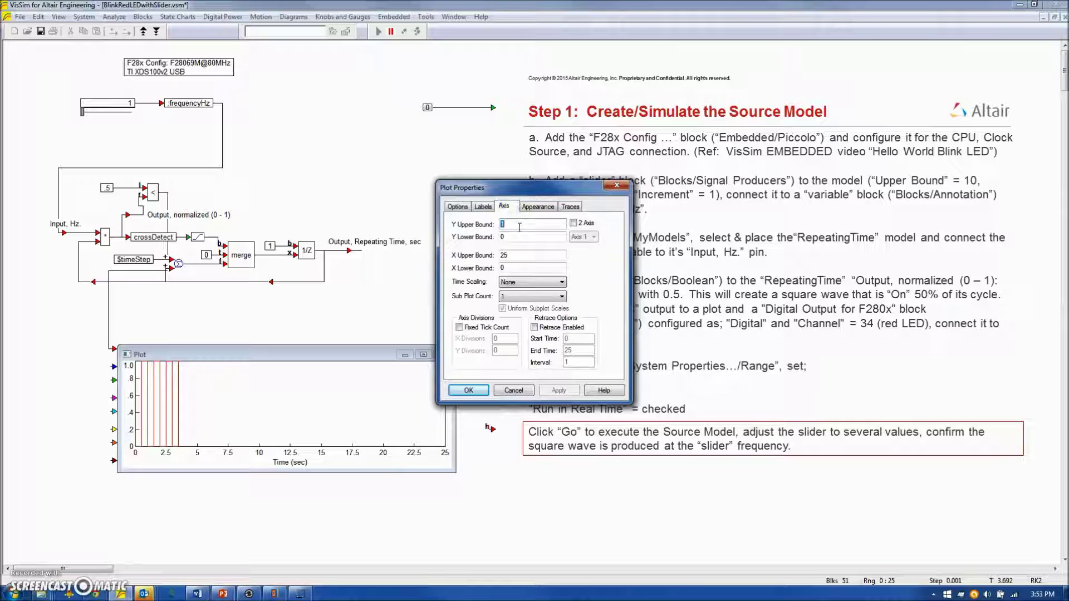
pyautogui.click(455, 207)
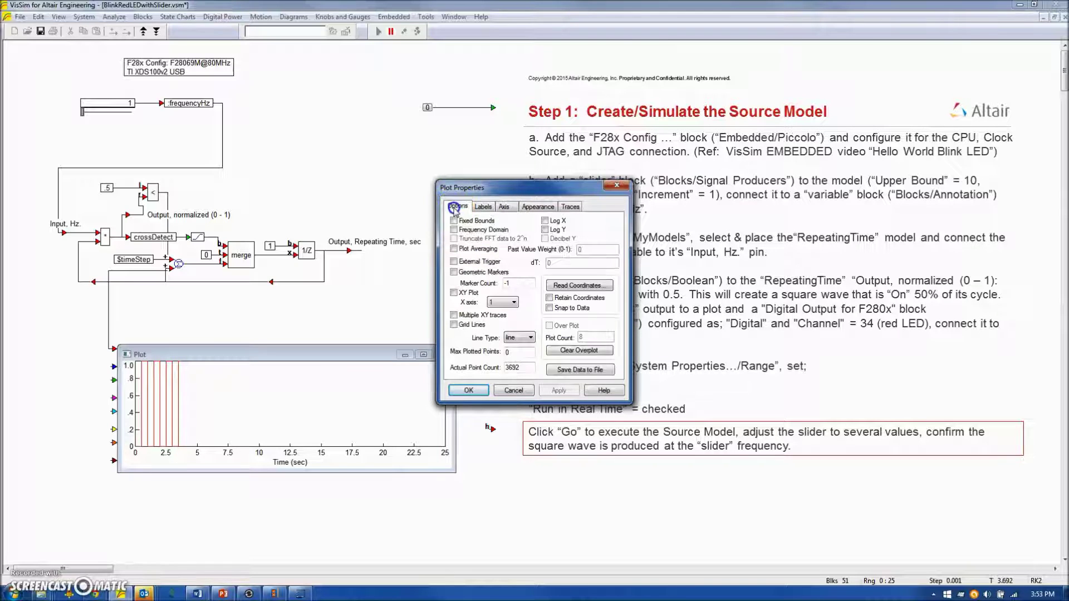
pyautogui.click(458, 222)
pyautogui.click(469, 391)
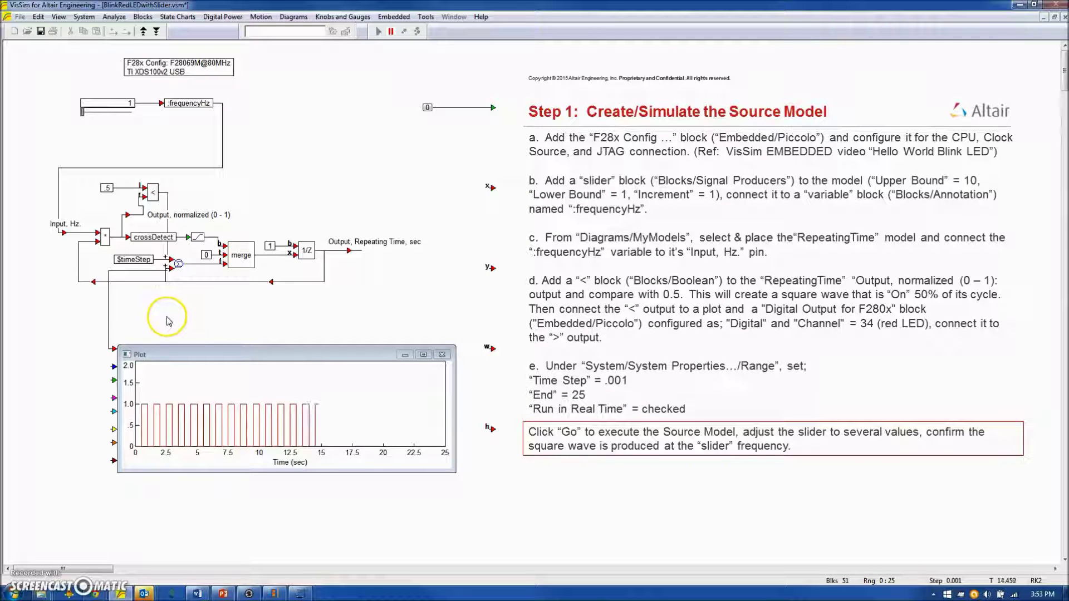
pyautogui.click(391, 32)
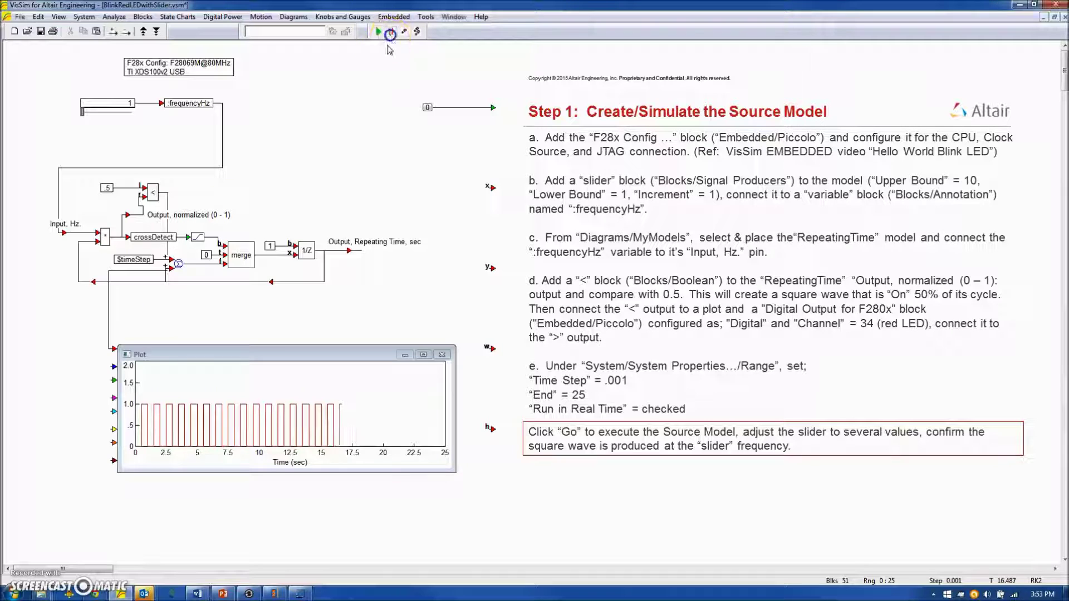
# Maximize the plot, read square-wave edge times with the crosshair, then restore it
pyautogui.click(423, 354)
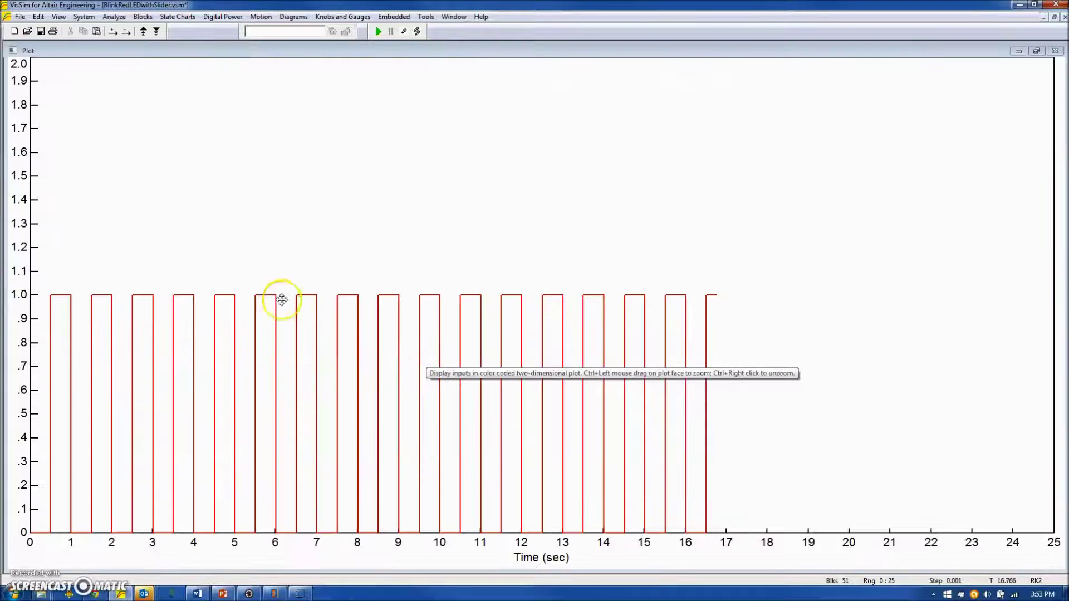
pyautogui.rightClick(508, 271)
pyautogui.click(566, 286)
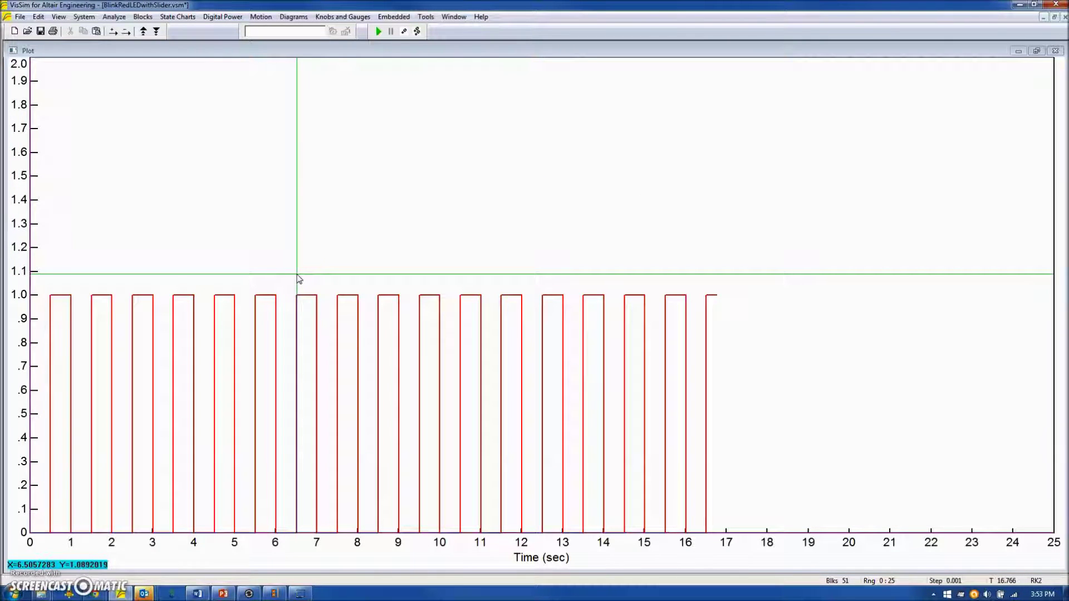
pyautogui.moveTo(297, 277); pyautogui.dragTo(318, 272)
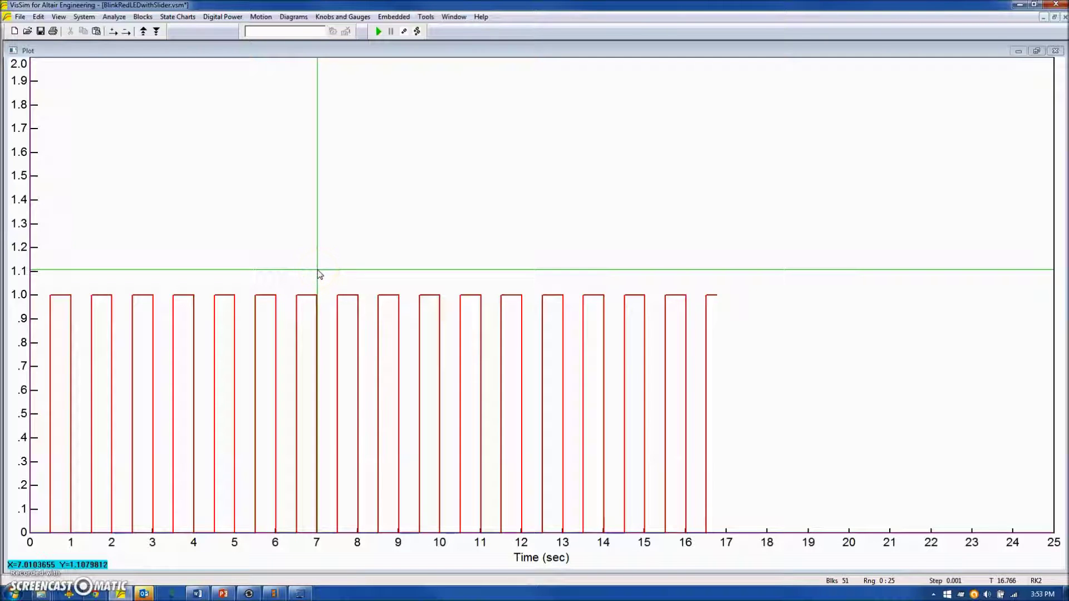
pyautogui.moveTo(319, 273); pyautogui.dragTo(387, 257)
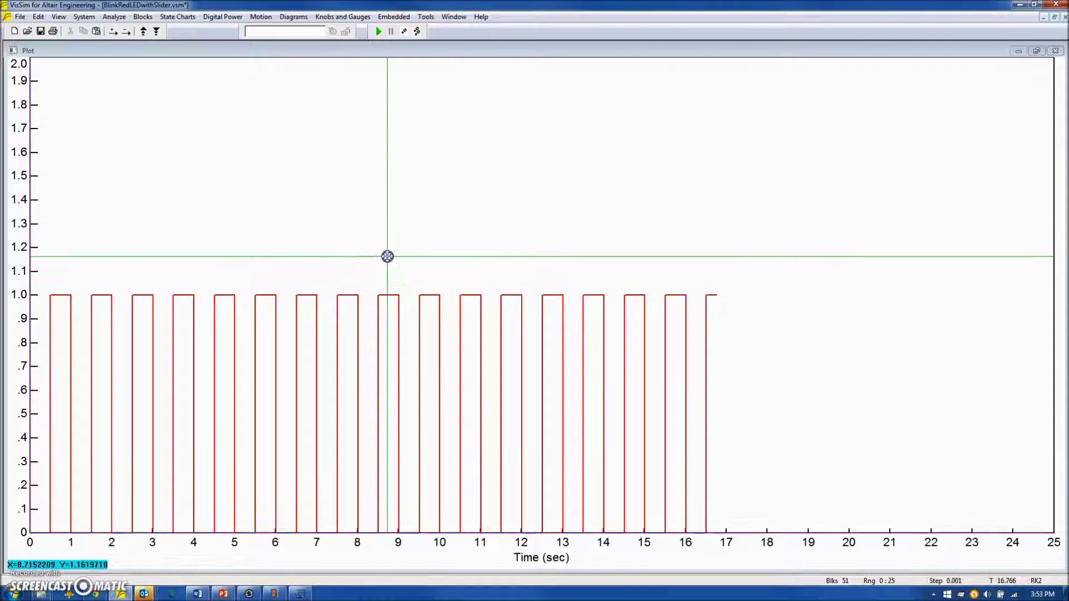
pyautogui.click(1036, 51)
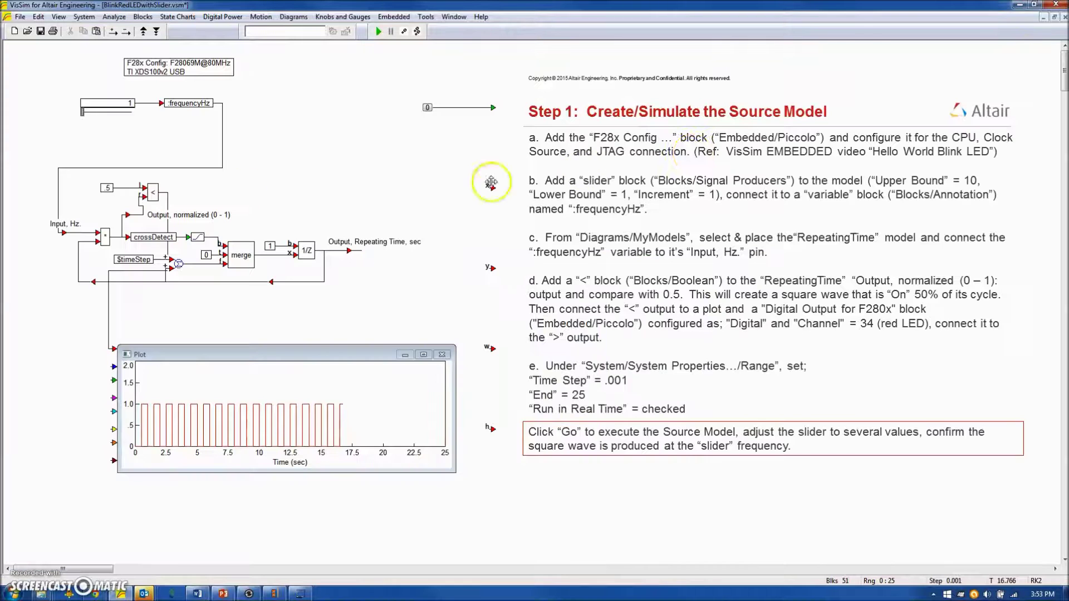
# Raise the frequencyHz slider to 2, rerun the simulation, and pause it
pyautogui.click(98, 117)
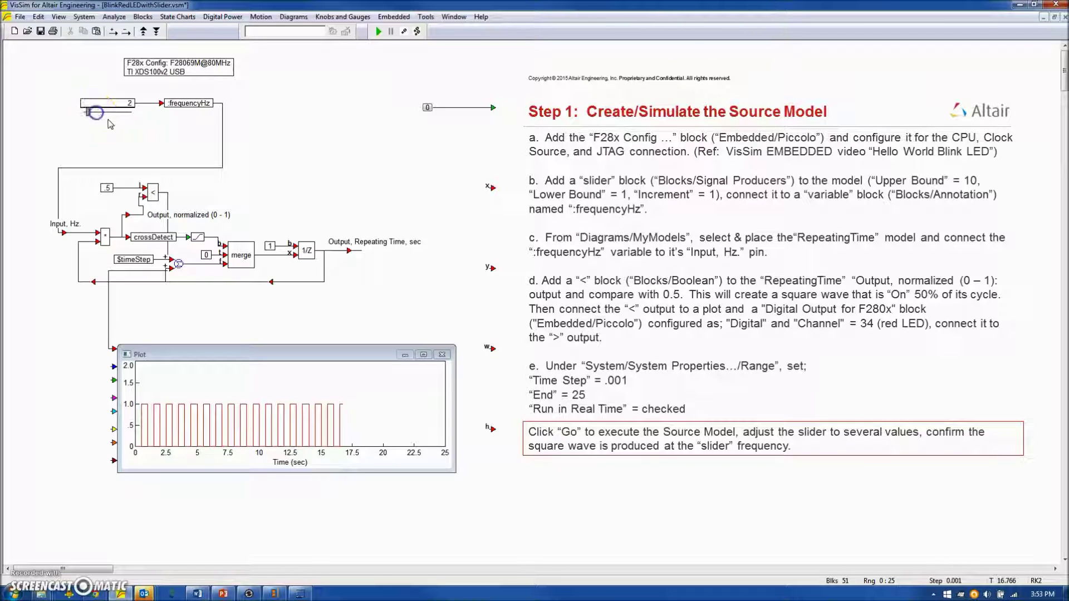
pyautogui.click(377, 32)
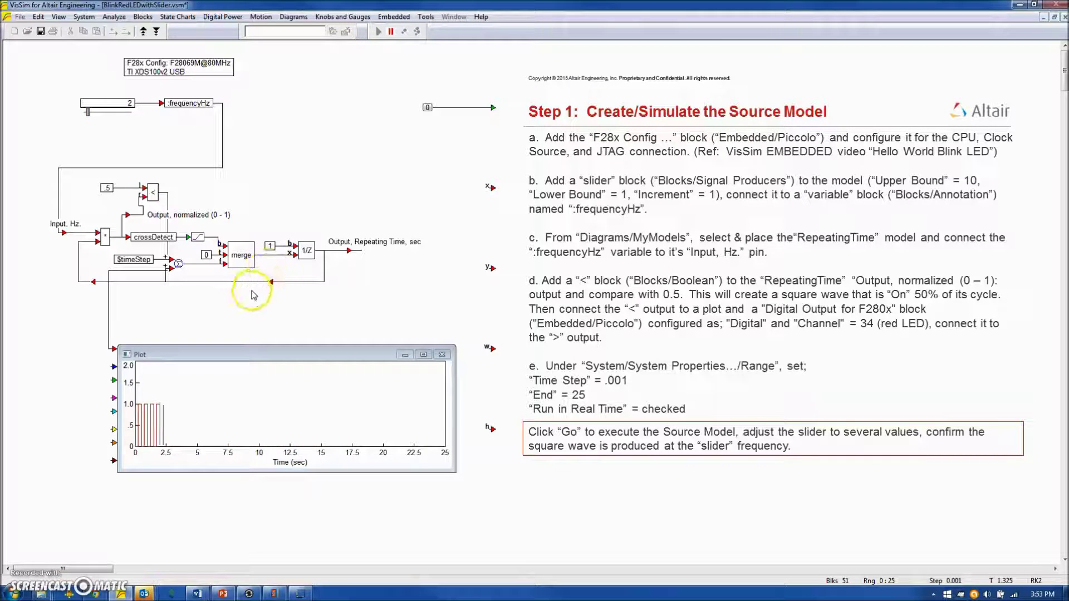
pyautogui.click(392, 31)
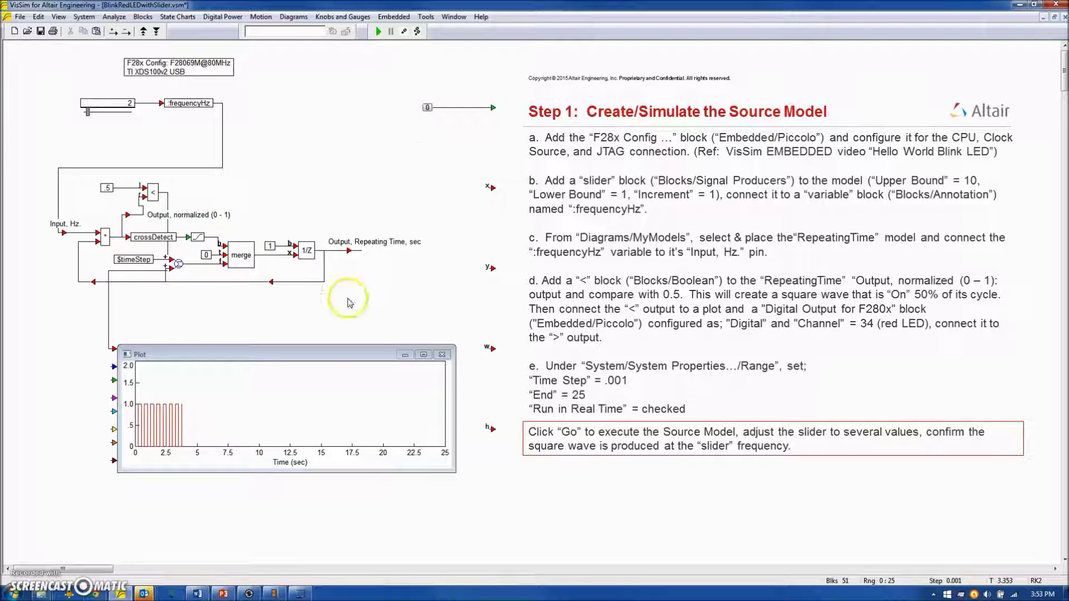
# Zoom the maximized plot and measure from the 1.75 s rising edge, confirming 0.25 s pulses
pyautogui.click(424, 354)
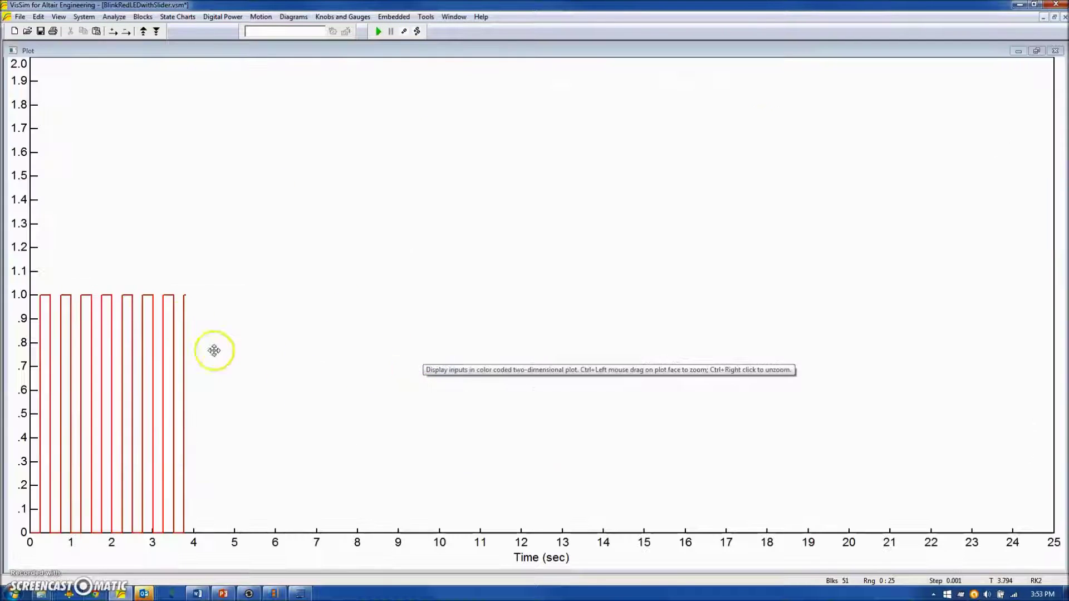
pyautogui.moveTo(88, 257); pyautogui.dragTo(191, 540)
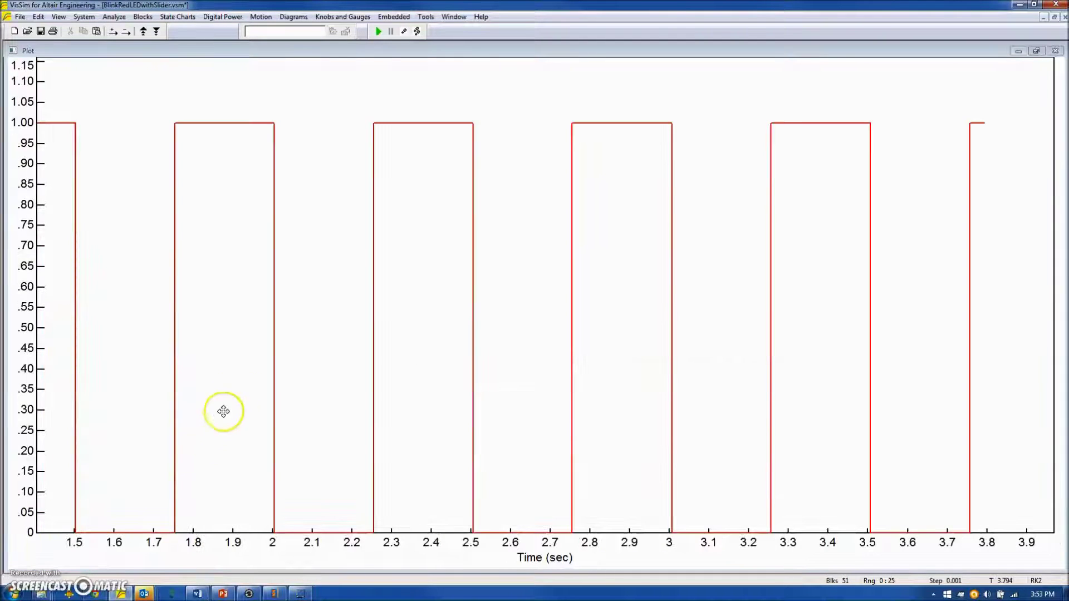
pyautogui.rightClick(236, 224)
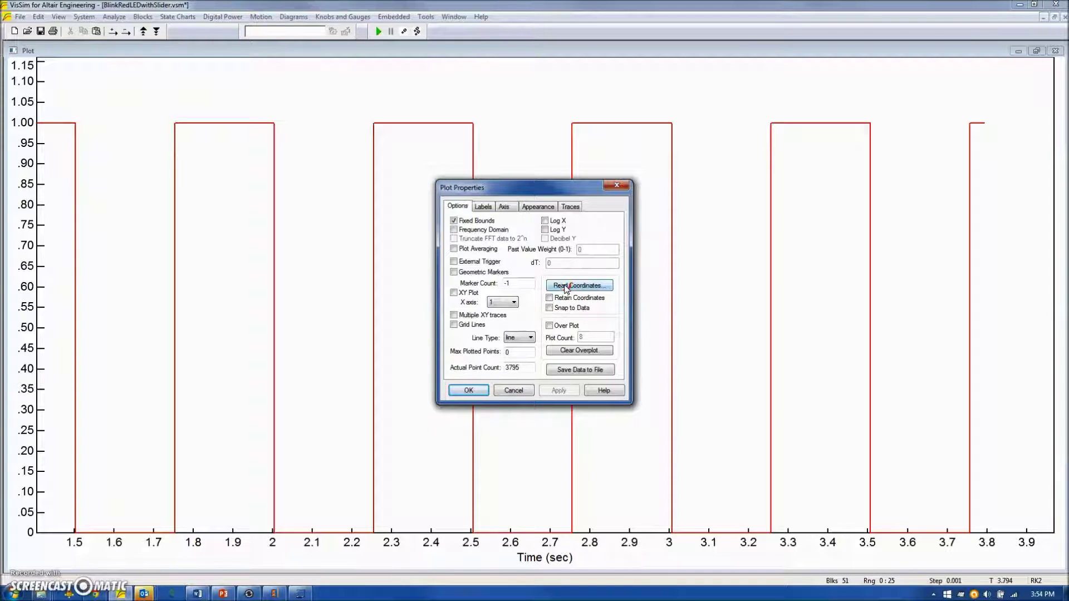
pyautogui.click(565, 287)
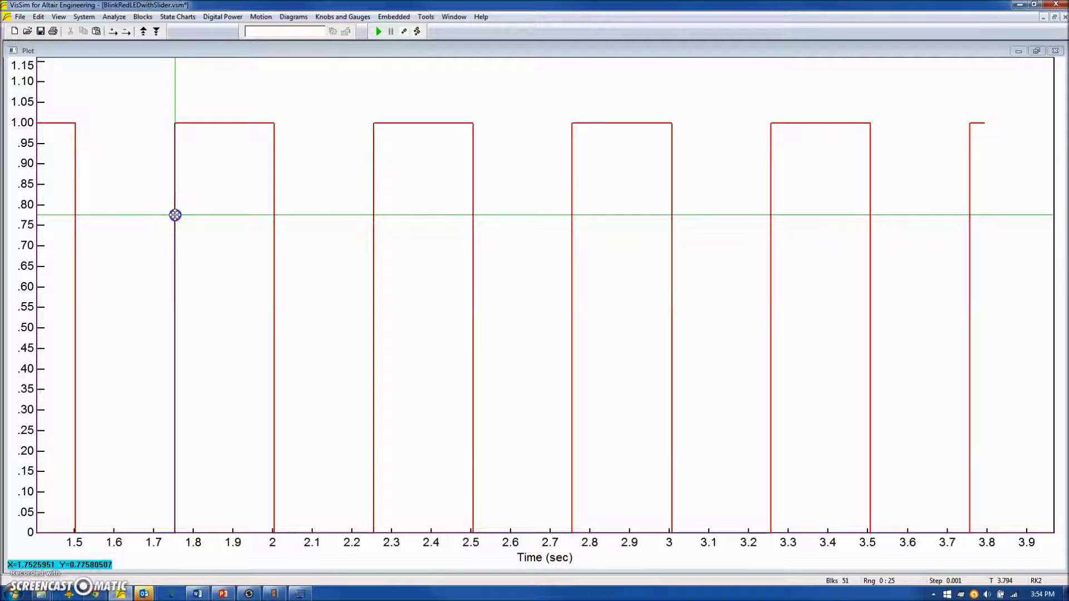
pyautogui.click(210, 226)
pyautogui.click(506, 283)
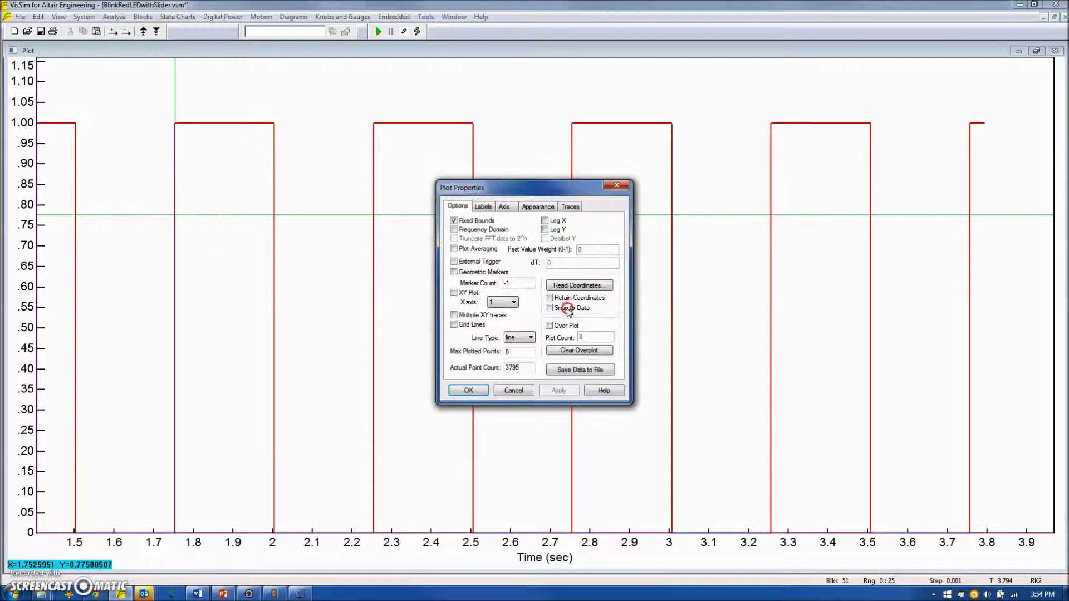
pyautogui.click(567, 287)
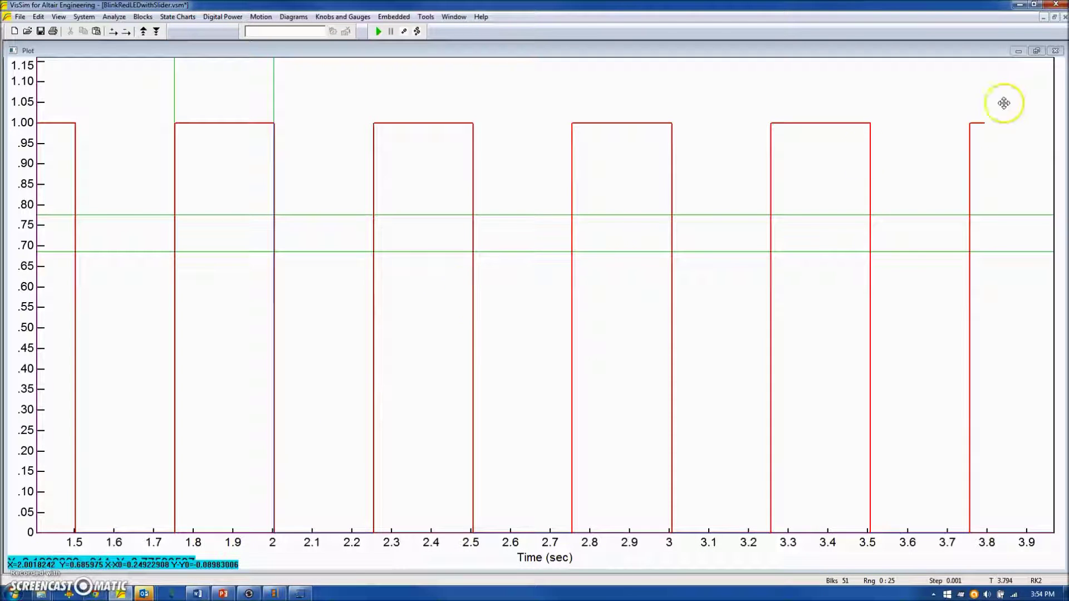
pyautogui.click(1036, 52)
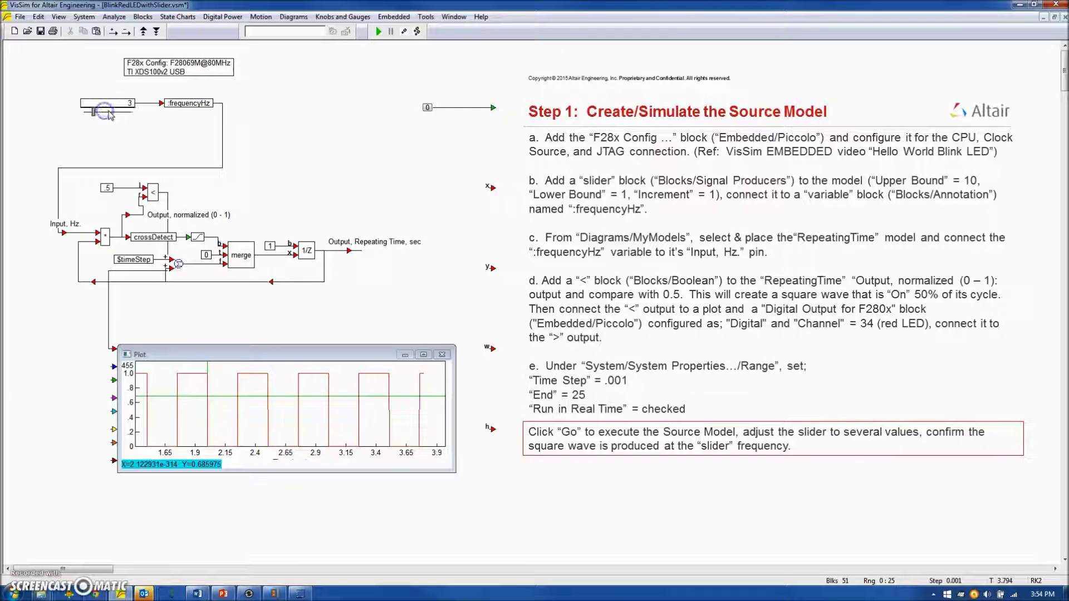
# Rerun at slider 4, zoom the plot to 0.65–1.65 s, and mark the 0.875 s rising edge
pyautogui.click(378, 31)
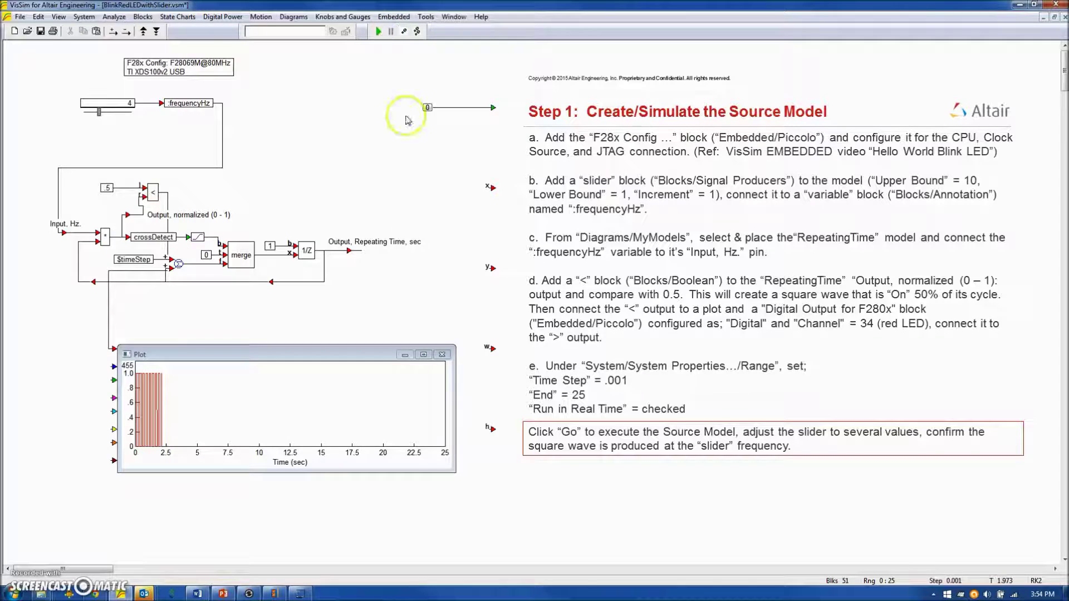
pyautogui.click(423, 354)
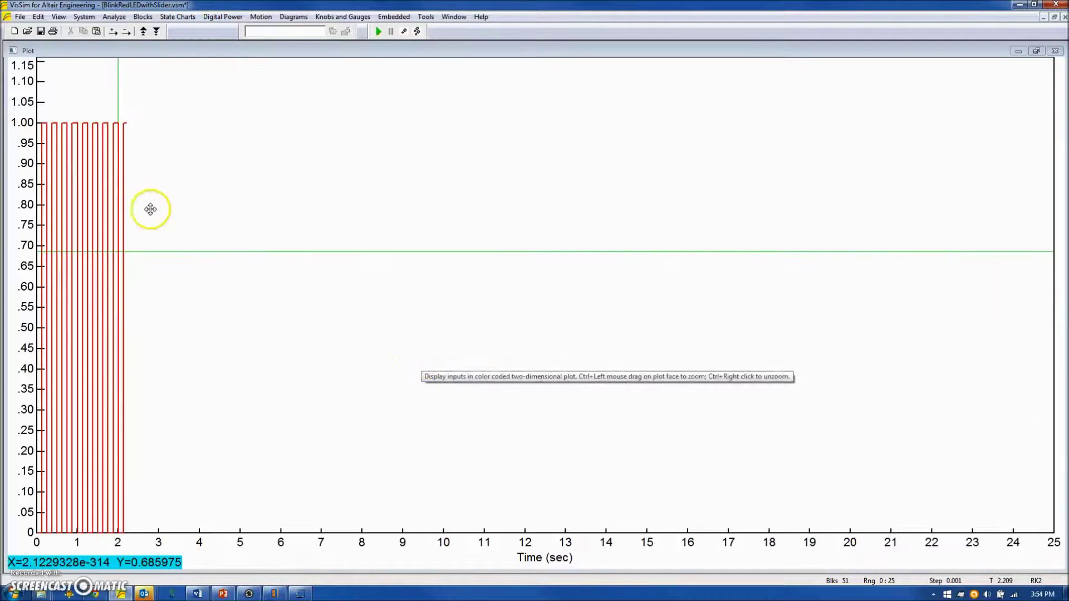
pyautogui.moveTo(64, 103); pyautogui.dragTo(105, 538)
pyautogui.rightClick(299, 262)
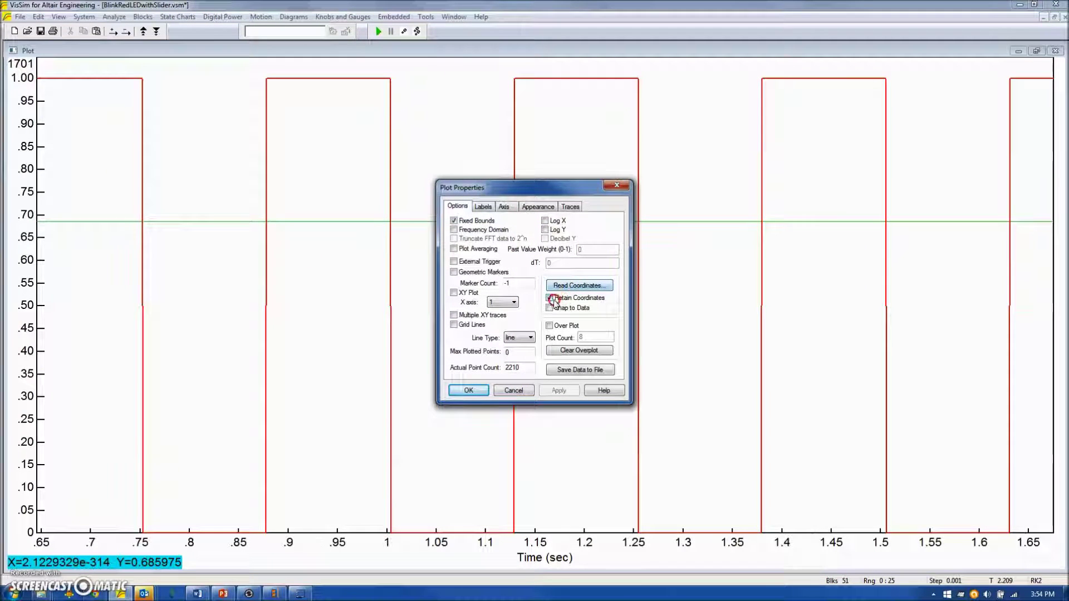
pyautogui.click(579, 285)
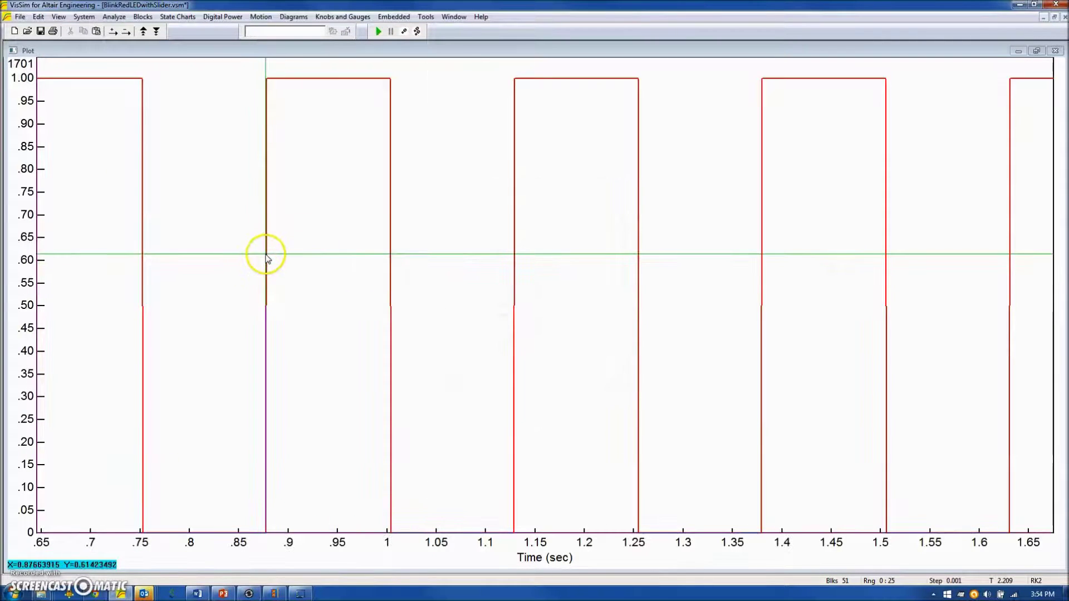
pyautogui.click(267, 255)
# Measure to the next falling edge (0.125 s pulses), then restore and close the plot
pyautogui.rightClick(412, 286)
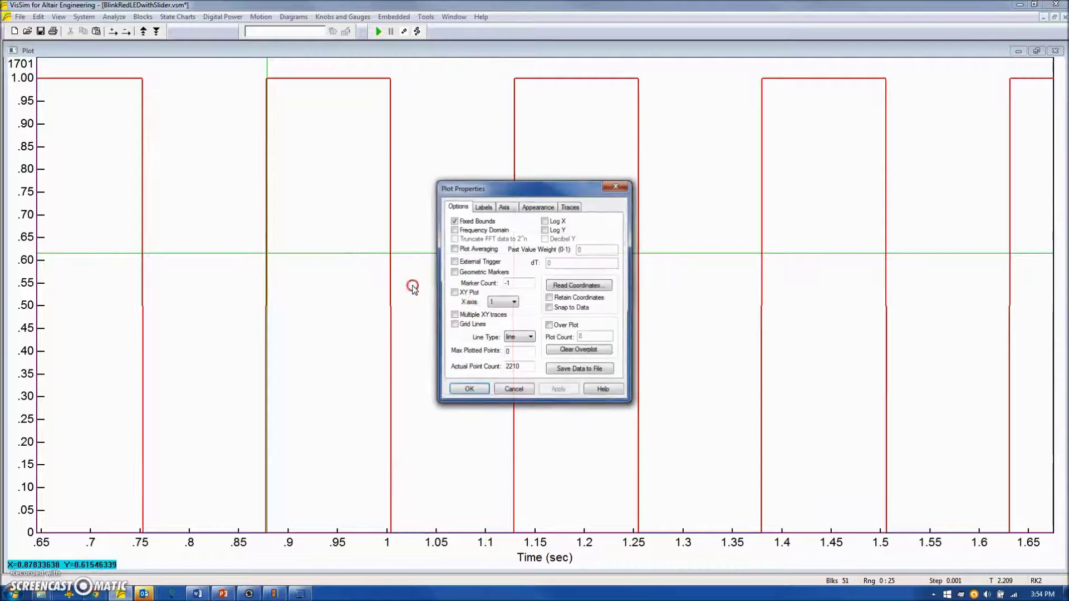
pyautogui.click(564, 289)
pyautogui.moveTo(567, 289); pyautogui.dragTo(393, 281)
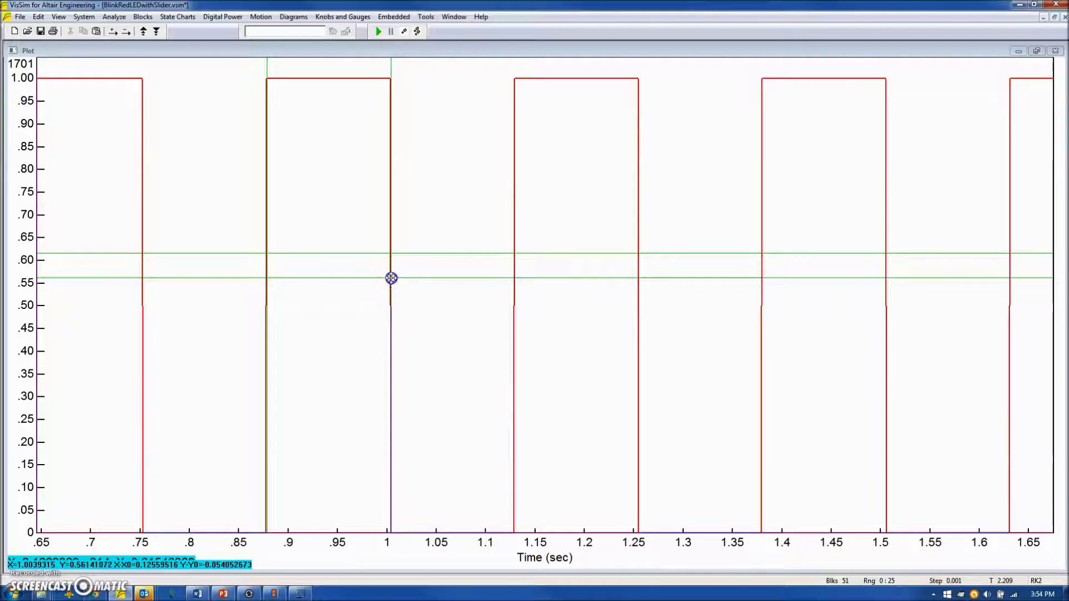
pyautogui.click(288, 311)
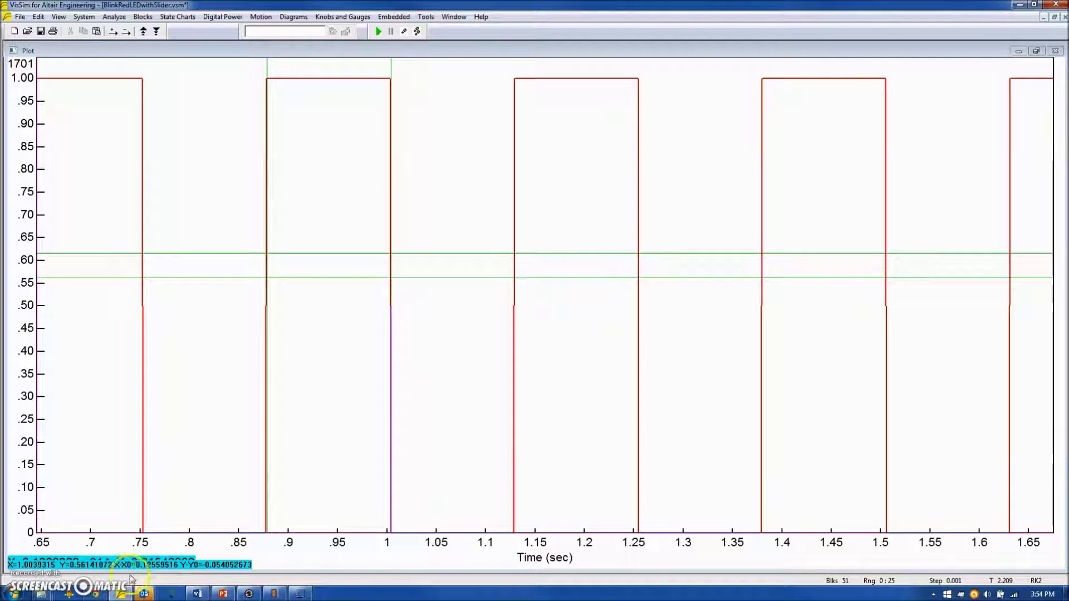
pyautogui.click(161, 572)
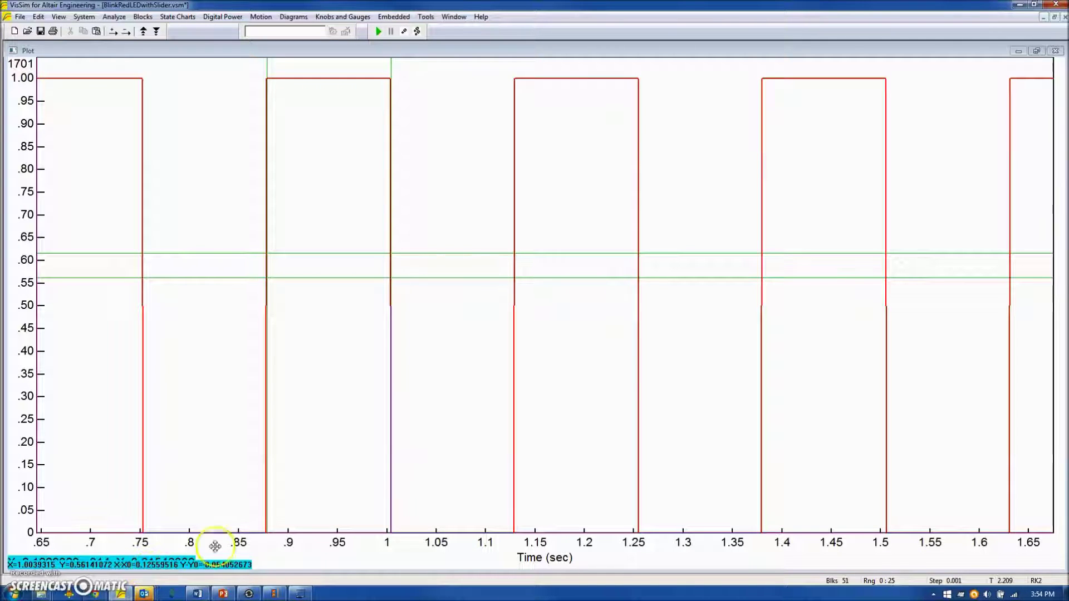
pyautogui.click(1036, 52)
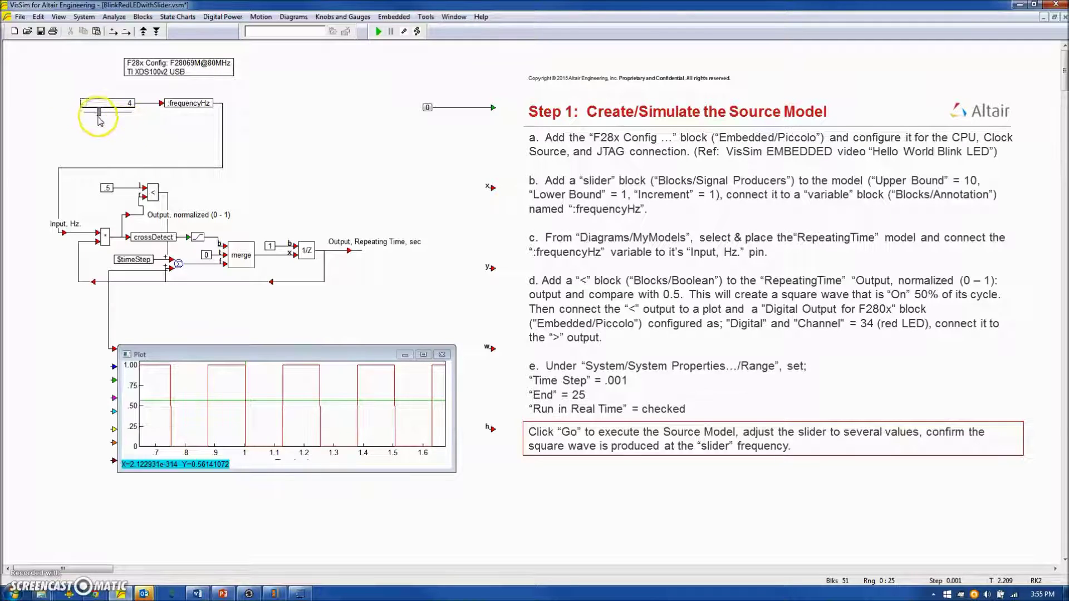
pyautogui.click(442, 354)
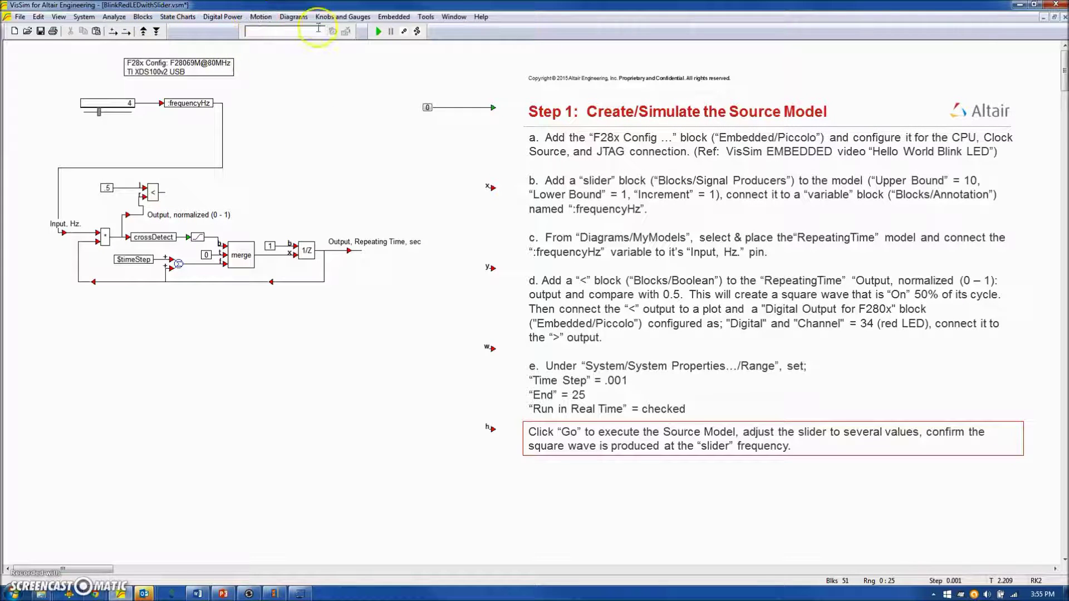
# Add a Digital Output block on F28069M-GPIO34 and wire the comparator output to it
pyautogui.click(405, 16)
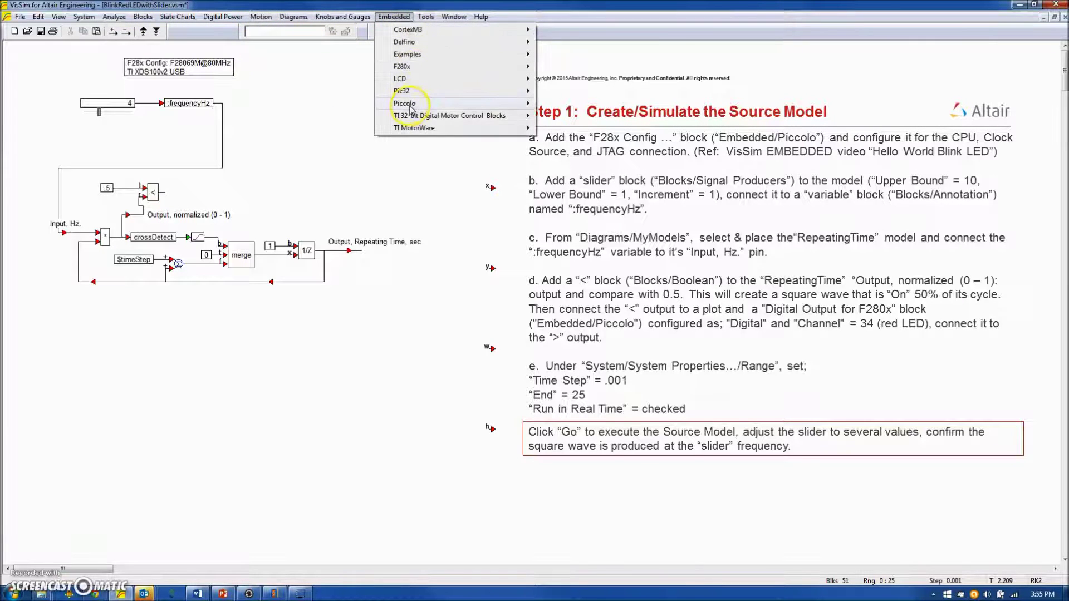
pyautogui.moveTo(410, 104)
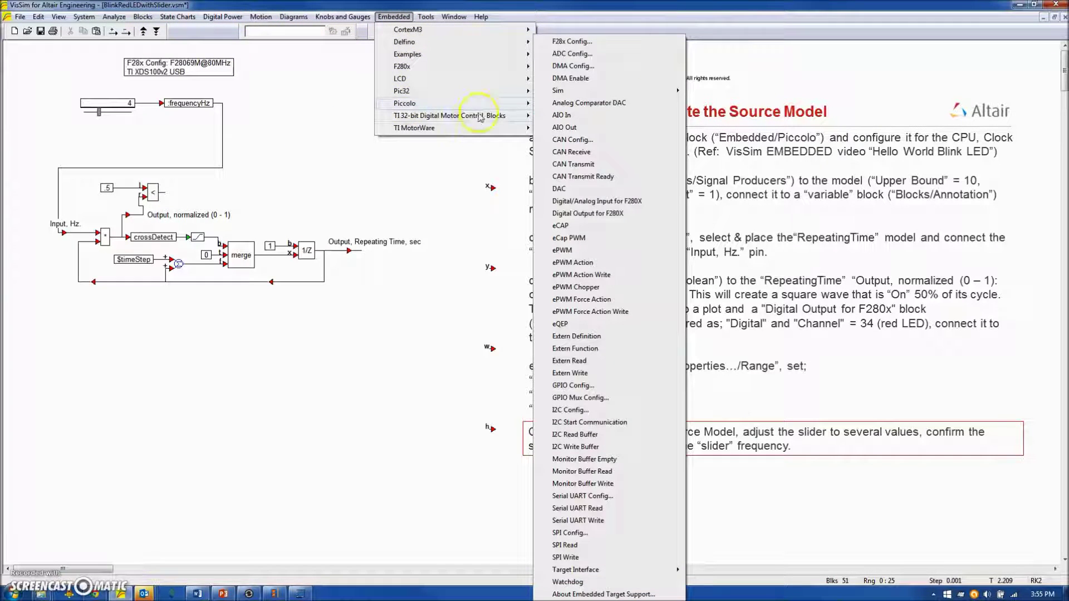
pyautogui.click(614, 215)
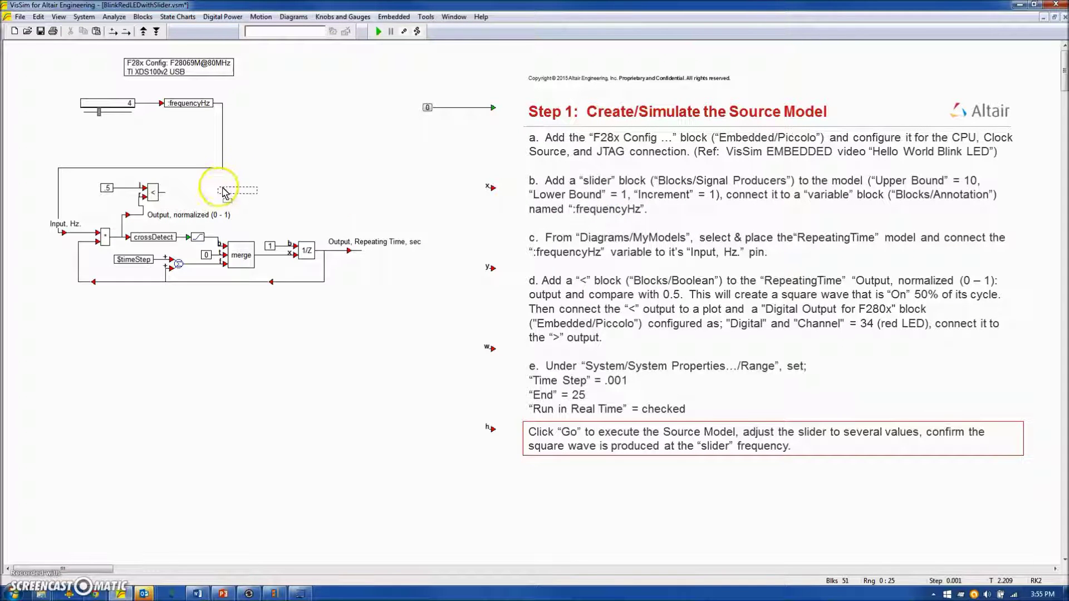
pyautogui.click(277, 198)
pyautogui.rightClick(278, 188)
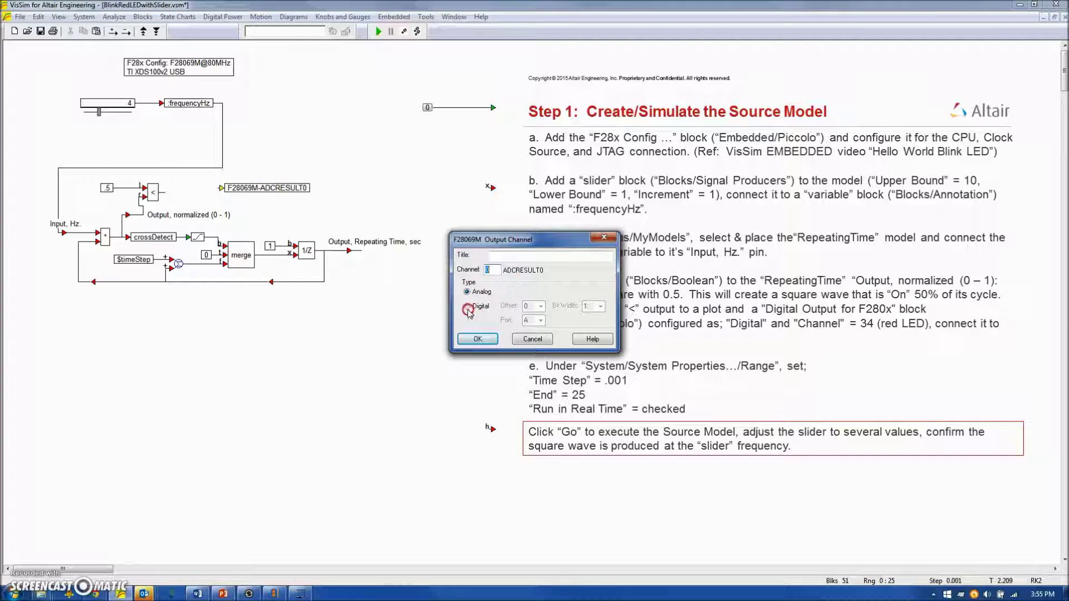
pyautogui.click(468, 310)
pyautogui.moveTo(492, 270); pyautogui.dragTo(479, 270)
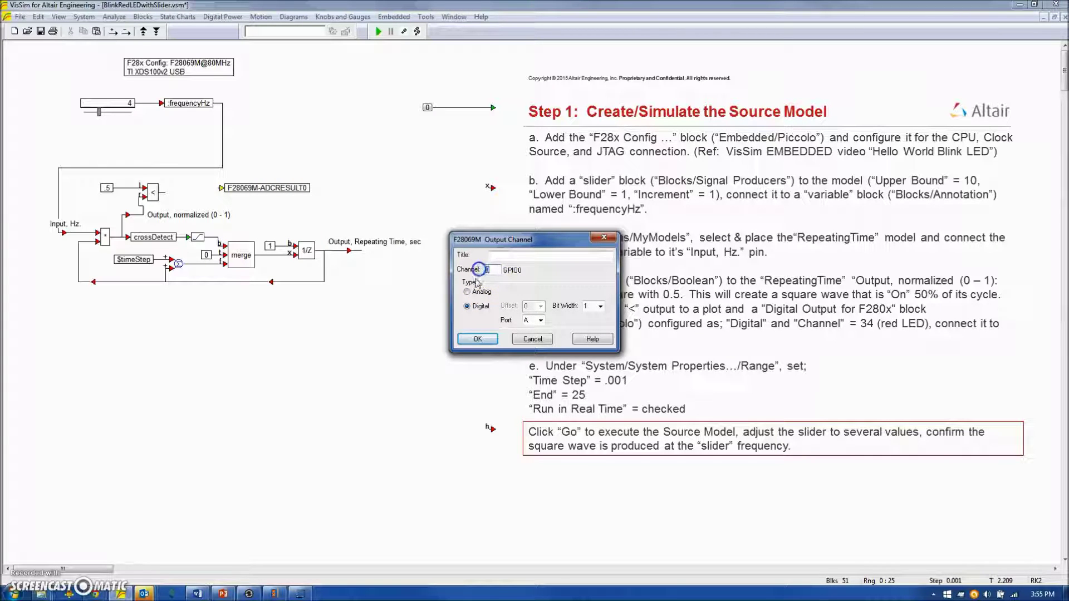
pyautogui.click(477, 339)
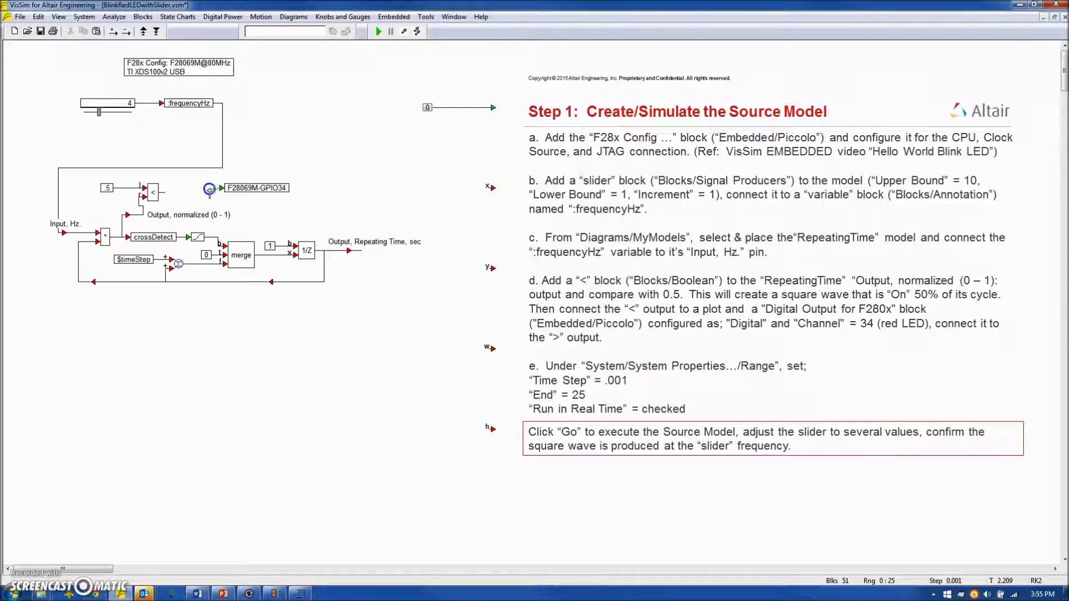
pyautogui.moveTo(239, 188); pyautogui.dragTo(240, 193)
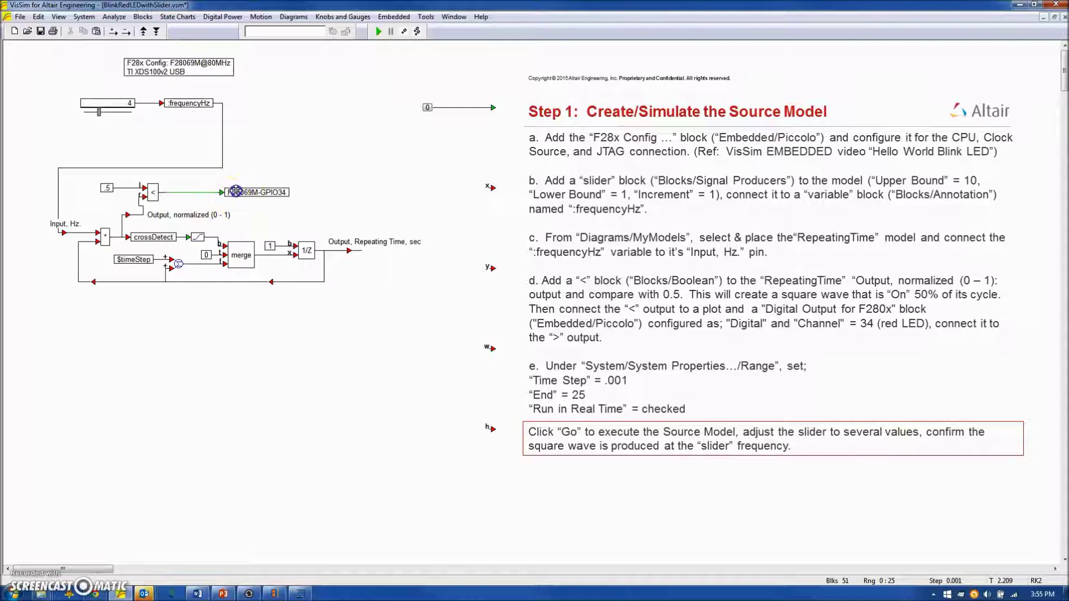
pyautogui.click(250, 329)
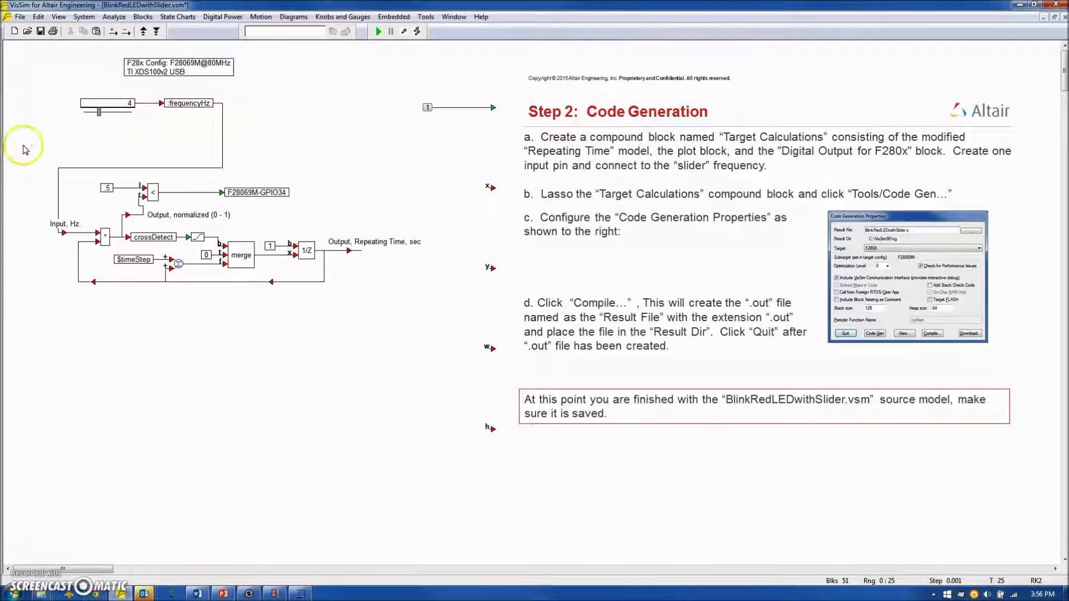
# Group the RepeatingTime logic, comparator and GPIO34 output into a compound block named Target Calculations
pyautogui.moveTo(28, 147)
pyautogui.mouseDown()
pyautogui.moveTo(392, 348)
pyautogui.moveTo(334, 341)
pyautogui.moveTo(428, 354)
pyautogui.mouseUp()
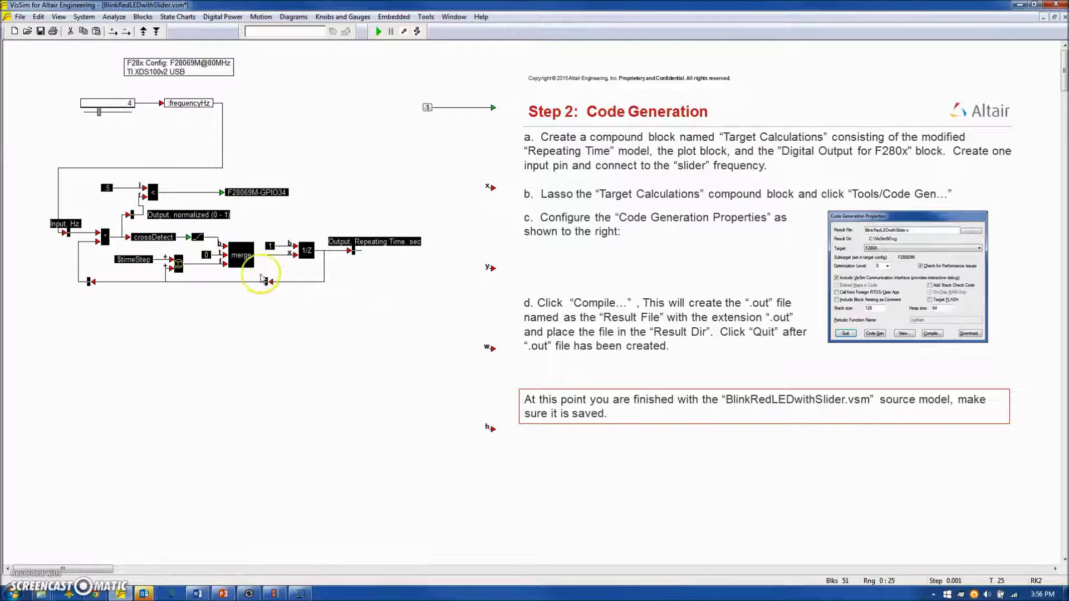
pyautogui.rightClick(240, 260)
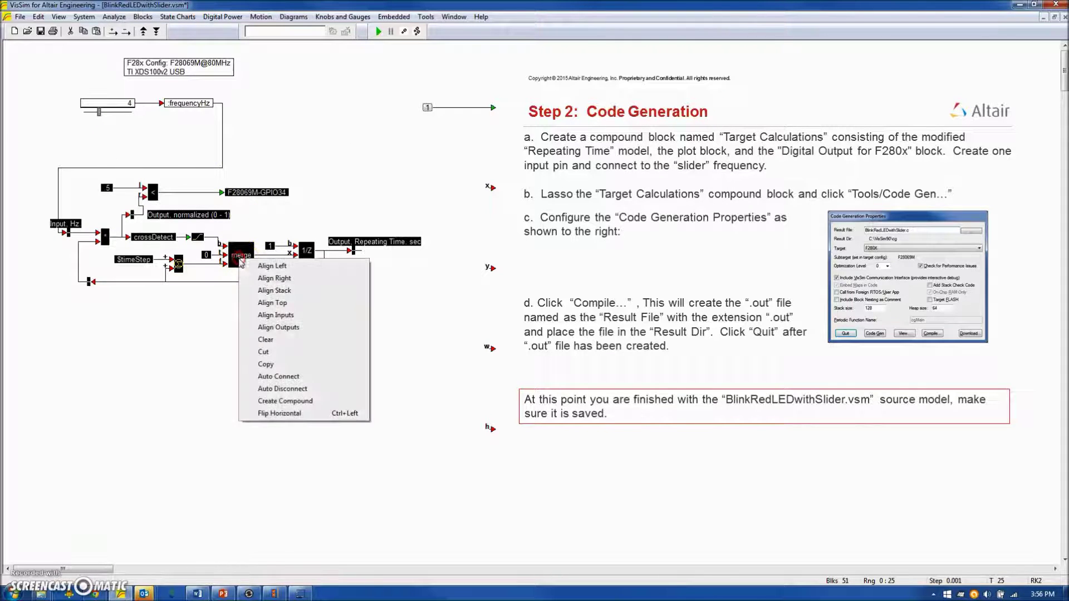
pyautogui.click(284, 400)
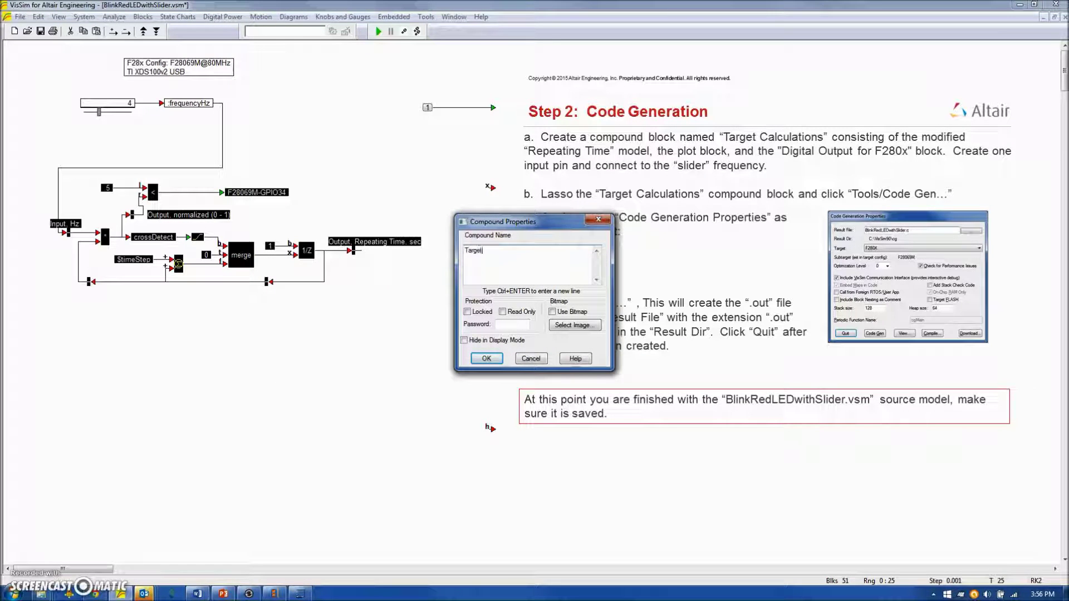
pyautogui.write('Target Calculations')
pyautogui.press('Return')
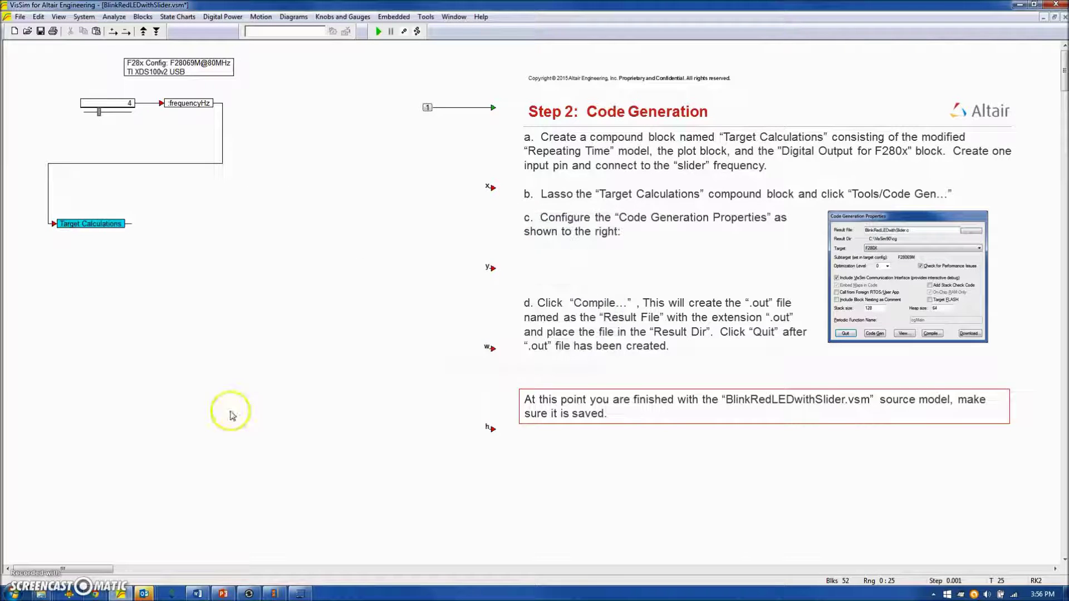
# Move Target Calculations beside frequencyHz and check its contents before returning to the top level
pyautogui.moveTo(75, 223); pyautogui.dragTo(257, 106)
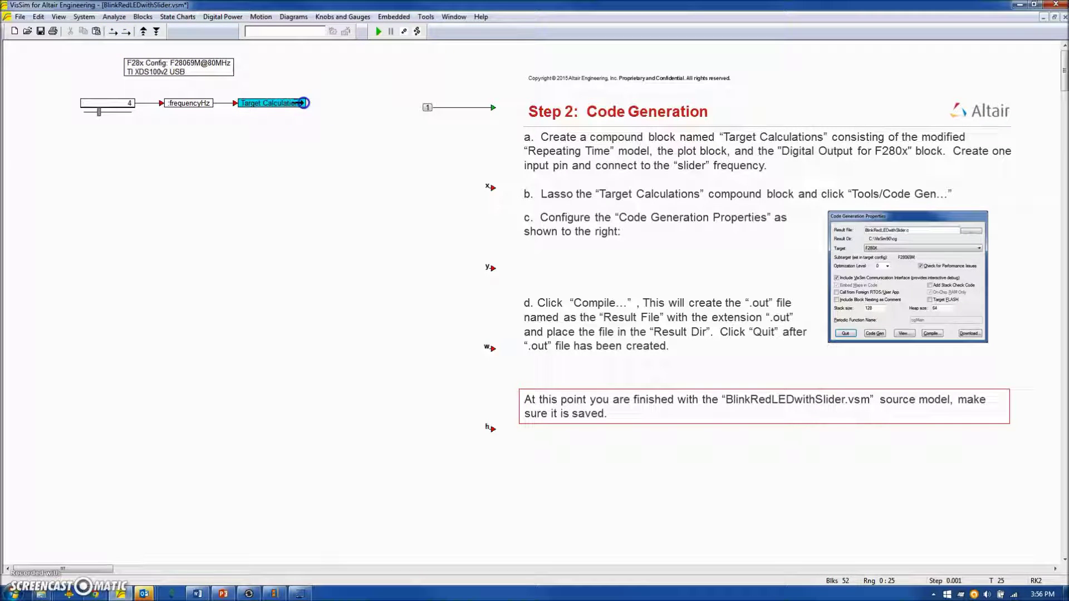
pyautogui.click(290, 156)
pyautogui.doubleClick(272, 104)
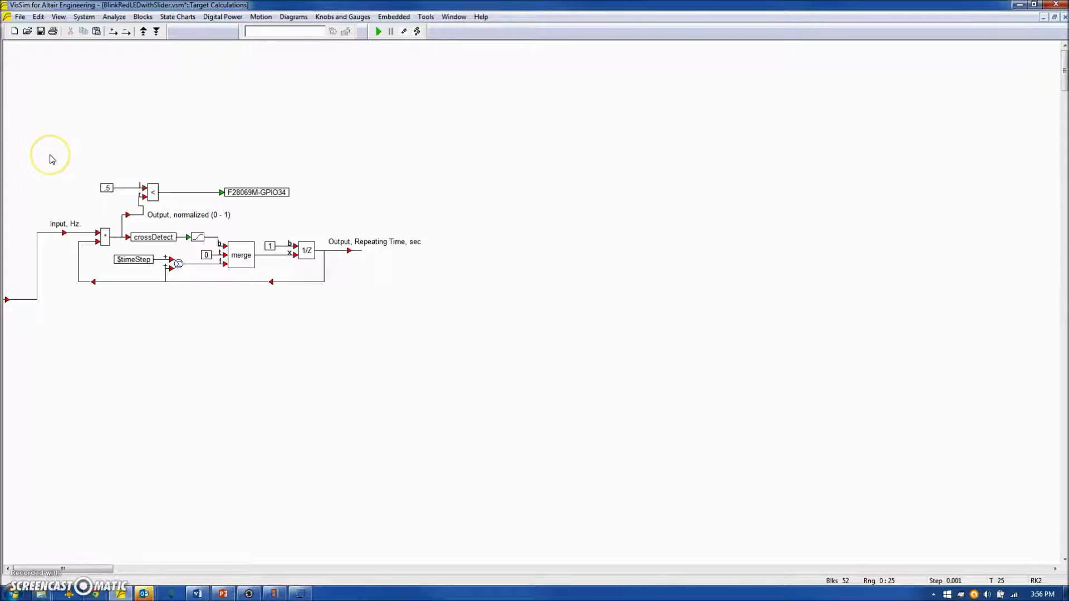
pyautogui.rightClick(299, 170)
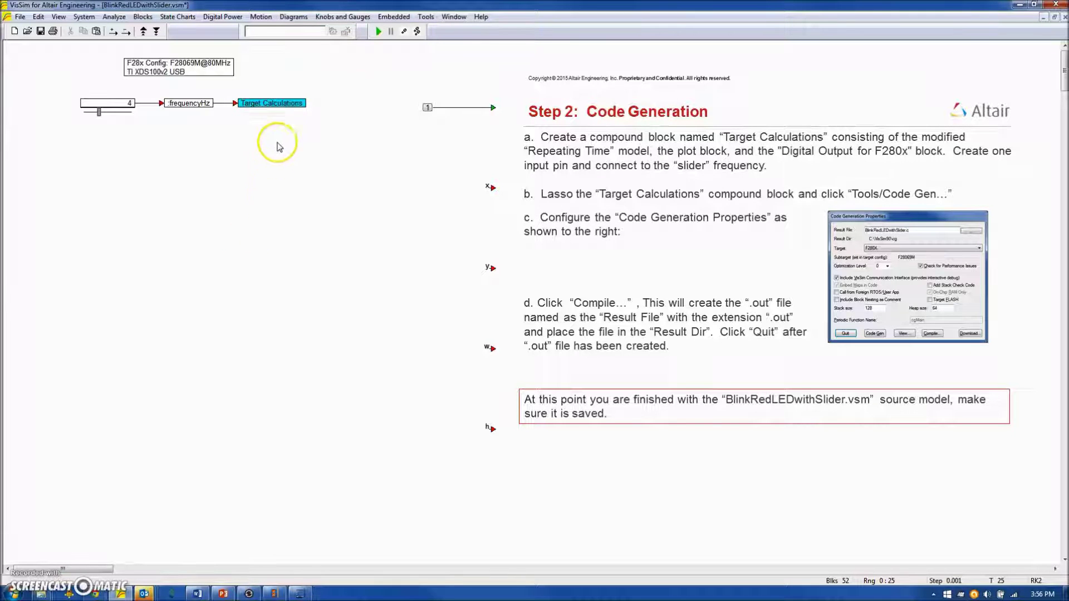
# Select the Target Calculations block and bring up its code generation settings
pyautogui.moveTo(249, 83); pyautogui.dragTo(253, 92)
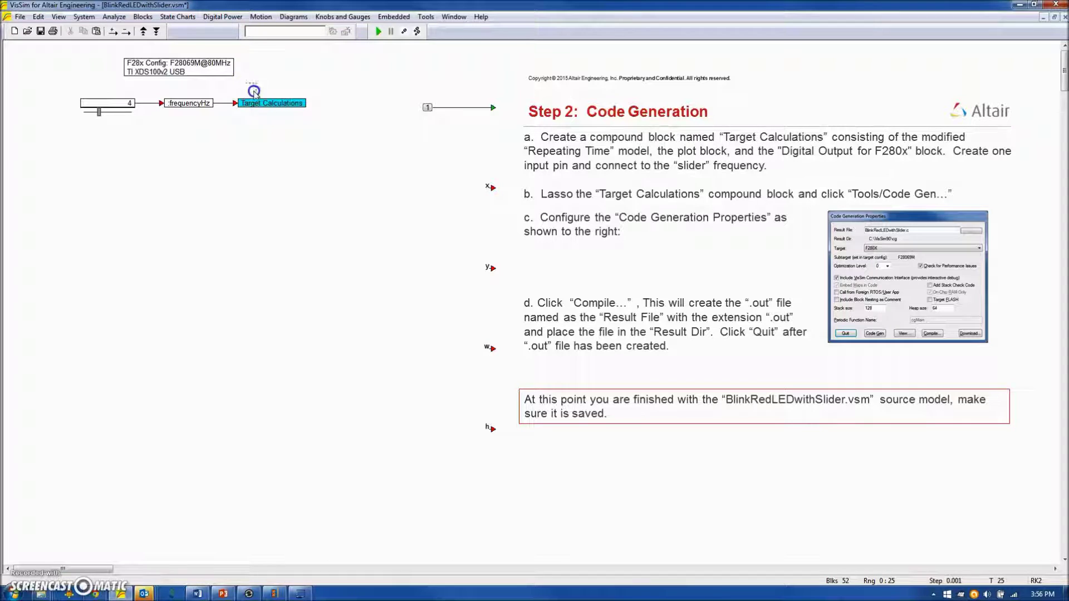
pyautogui.moveTo(297, 126); pyautogui.dragTo(298, 125)
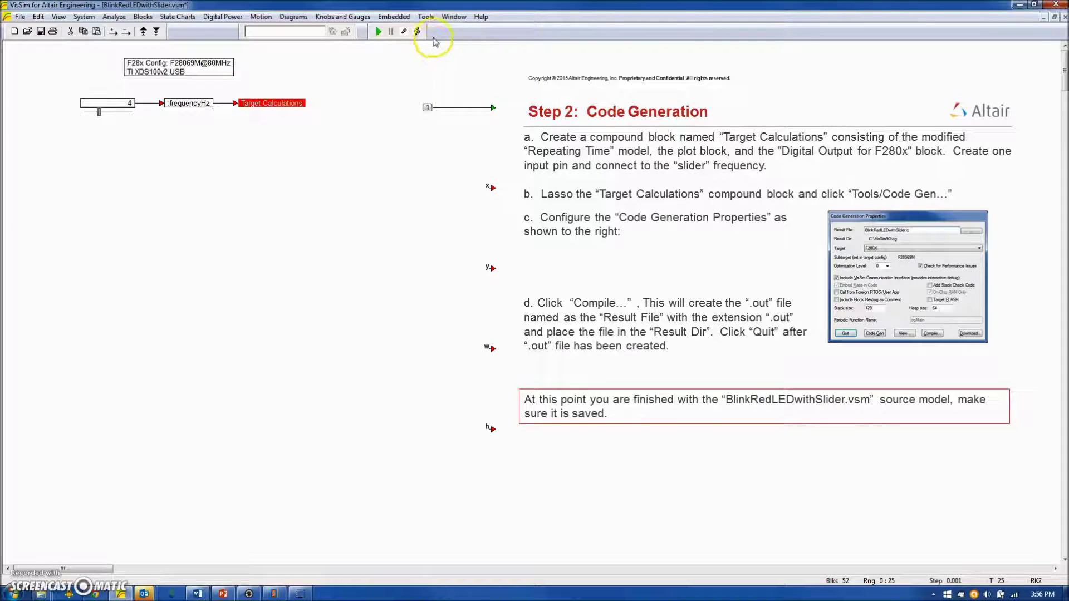
pyautogui.click(426, 17)
pyautogui.click(435, 30)
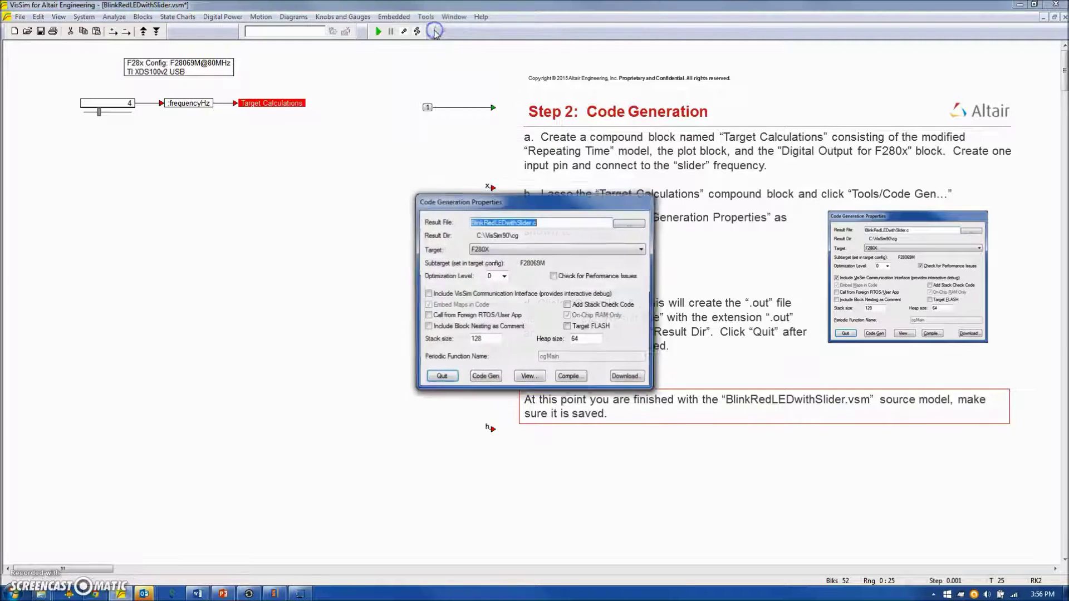
pyautogui.moveTo(469, 194); pyautogui.dragTo(177, 140)
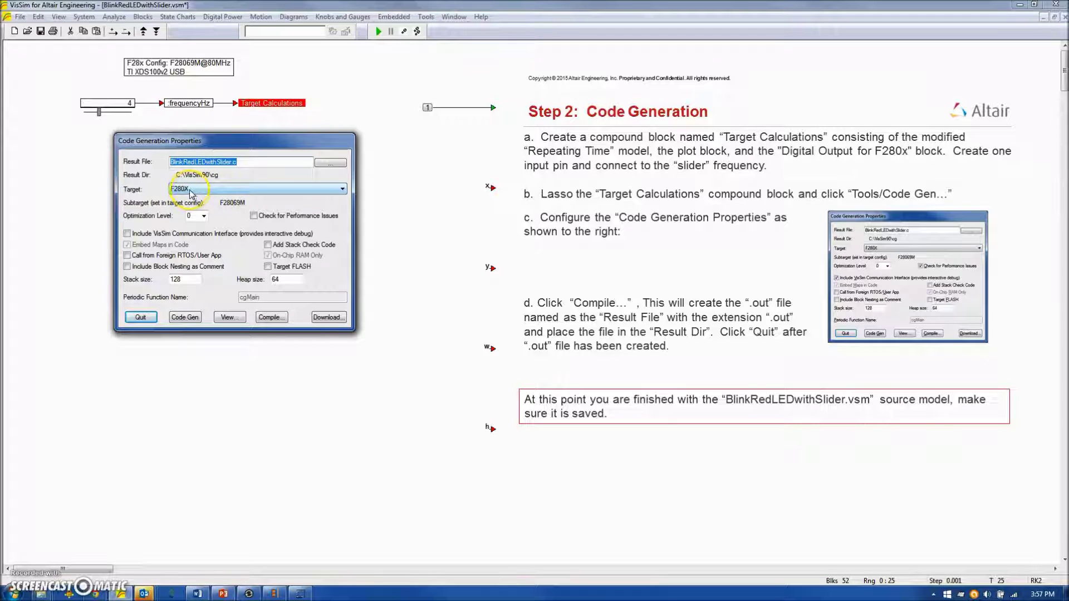
# Include the VisSim Communication Interface and compile Target Calculations into BlinkRedLEDwithSlider.out
pyautogui.click(128, 234)
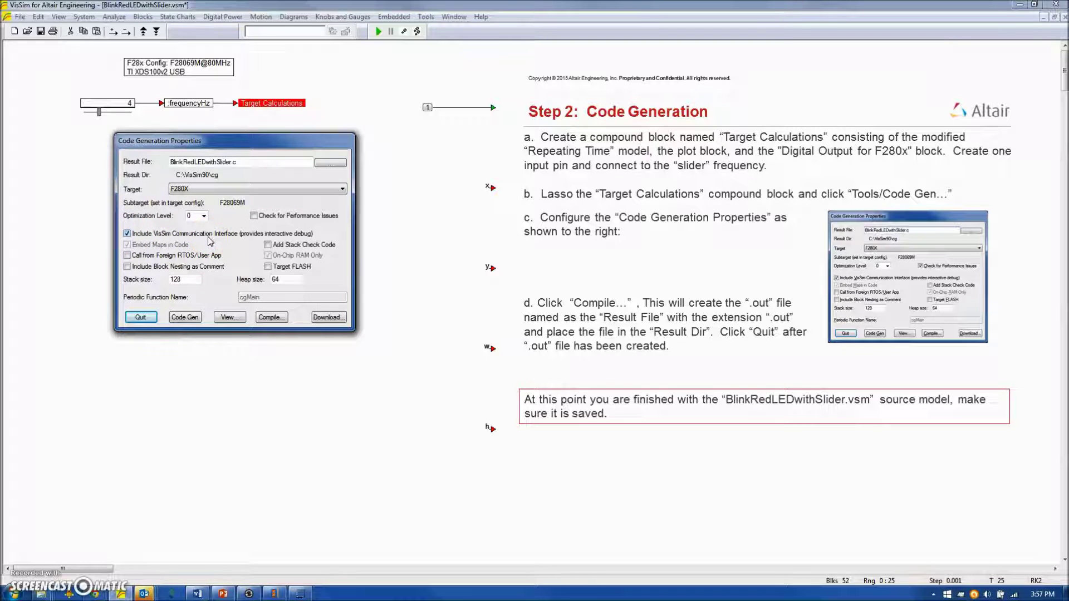
pyautogui.click(272, 318)
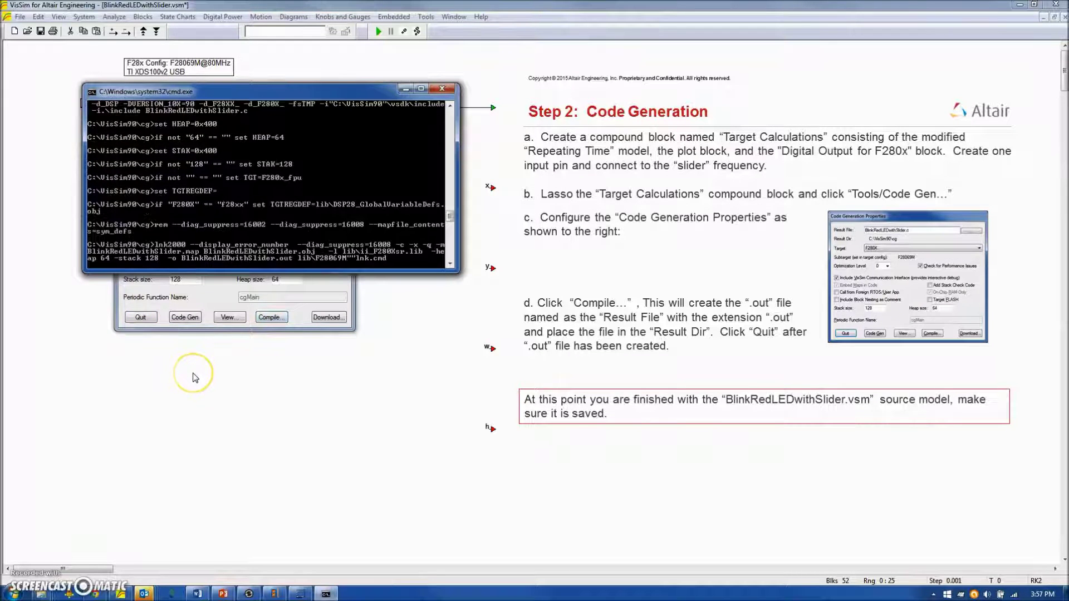
pyautogui.click(195, 345)
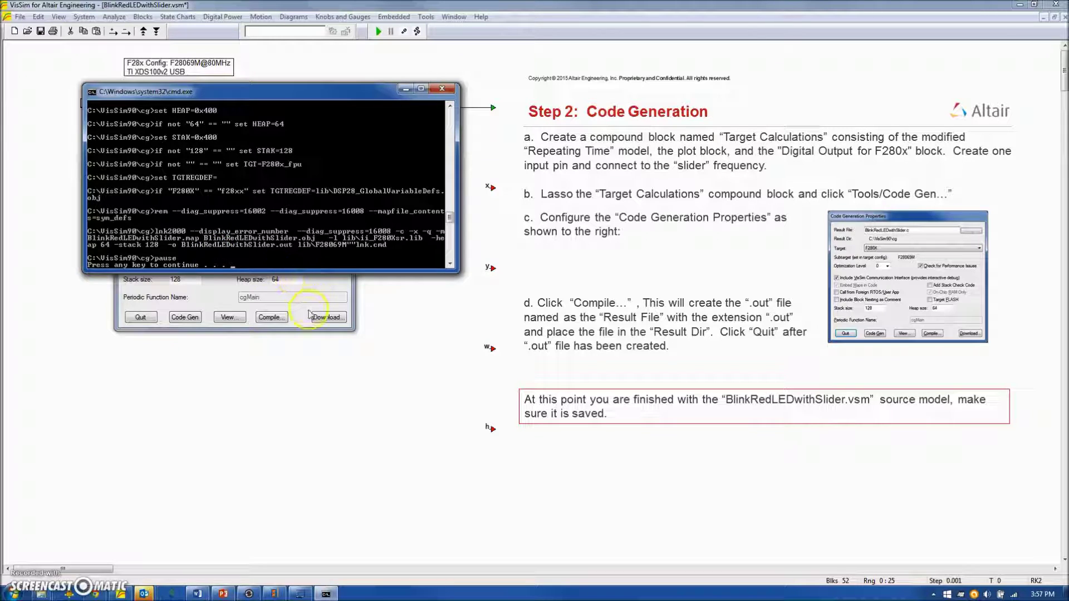
pyautogui.press('Return')
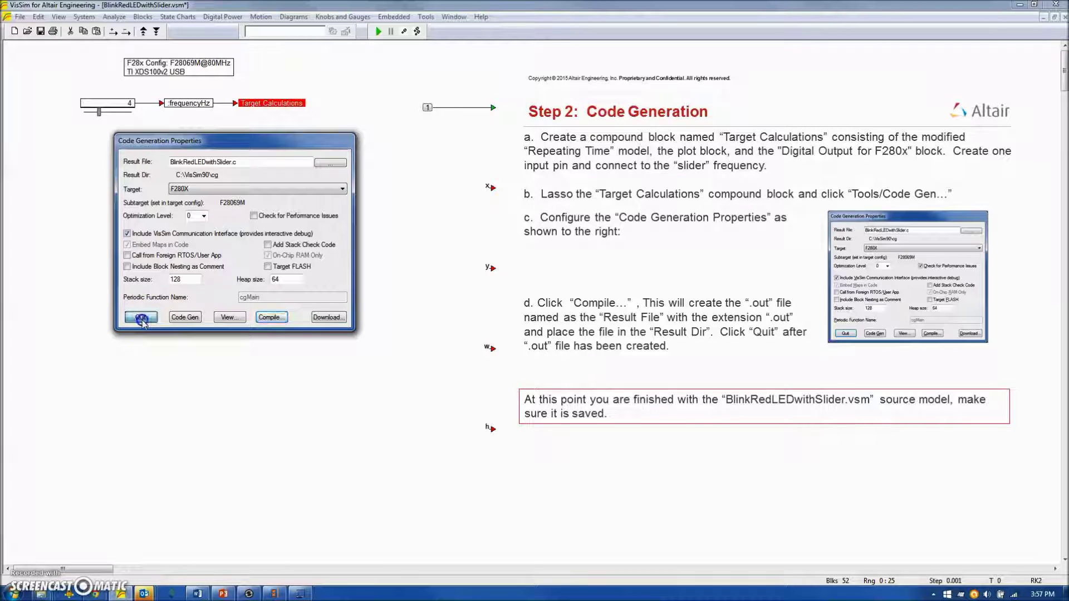
pyautogui.click(141, 318)
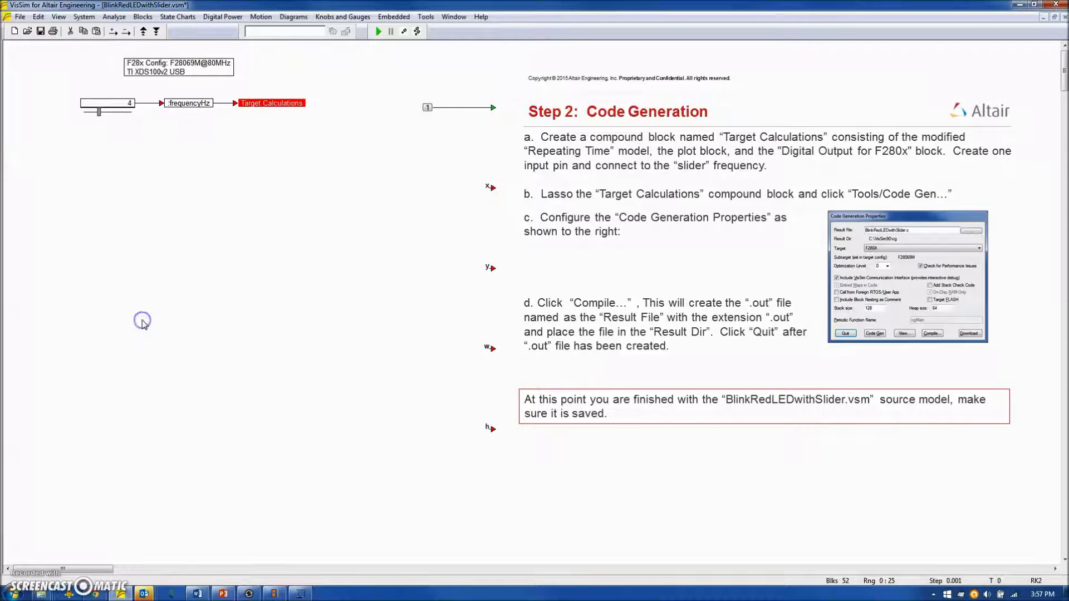
# Deselect the Target Calculations block and go to the File menu
pyautogui.click(174, 295)
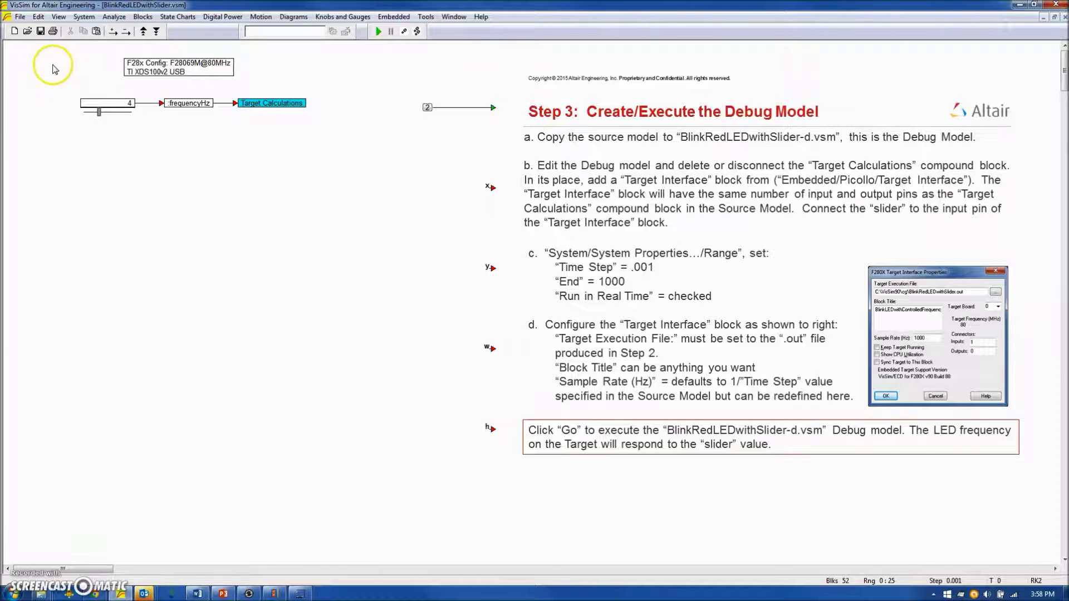
pyautogui.click(20, 17)
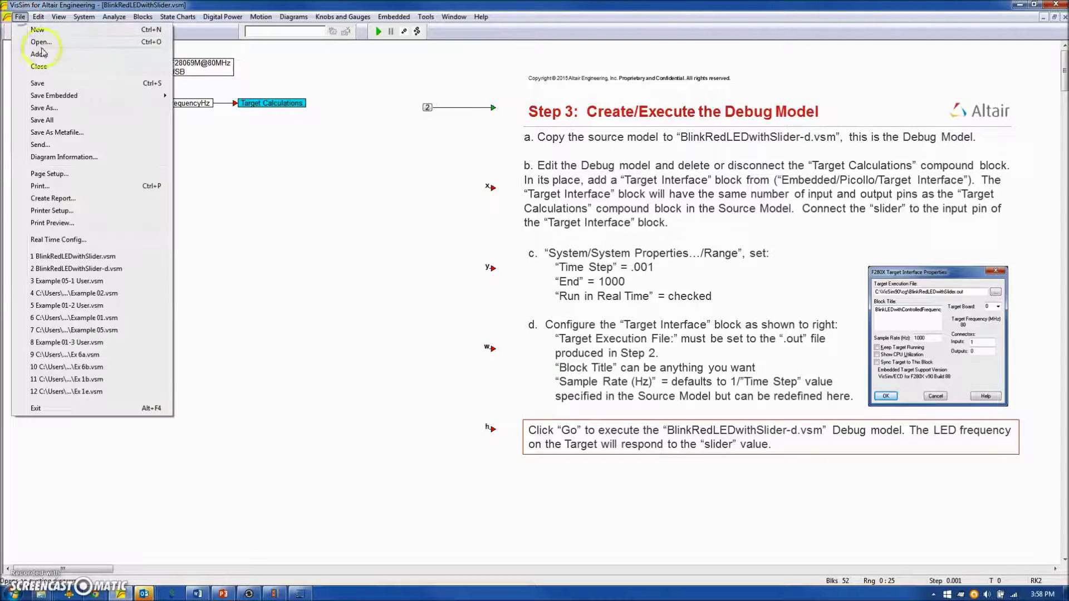
# Save the model as BlinkRedLEDwithSlider-d.vsm, replacing the existing file
pyautogui.click(50, 110)
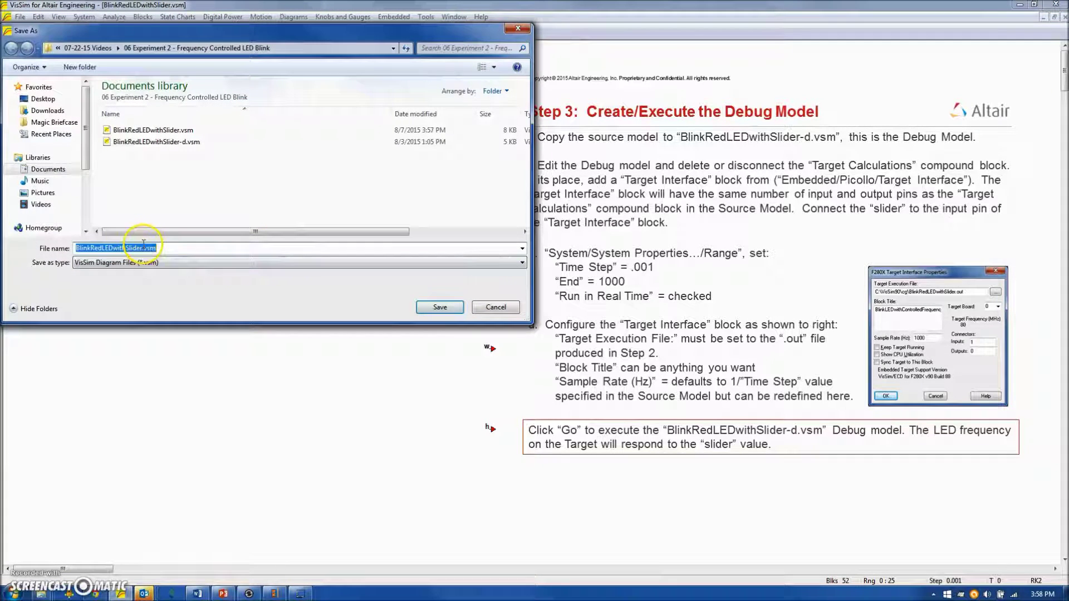
pyautogui.click(142, 247)
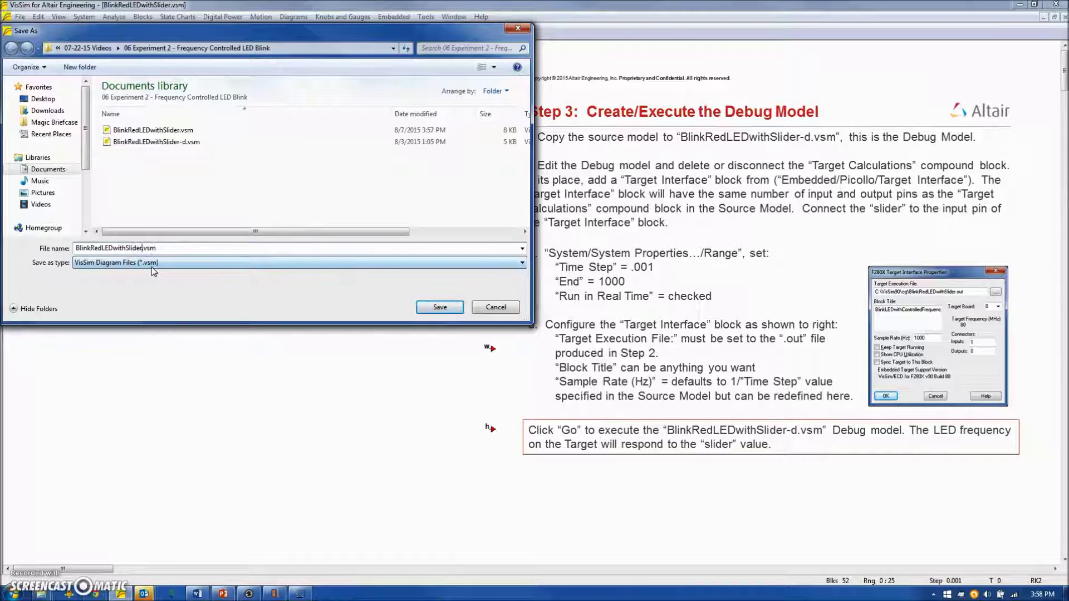
pyautogui.write('-d')
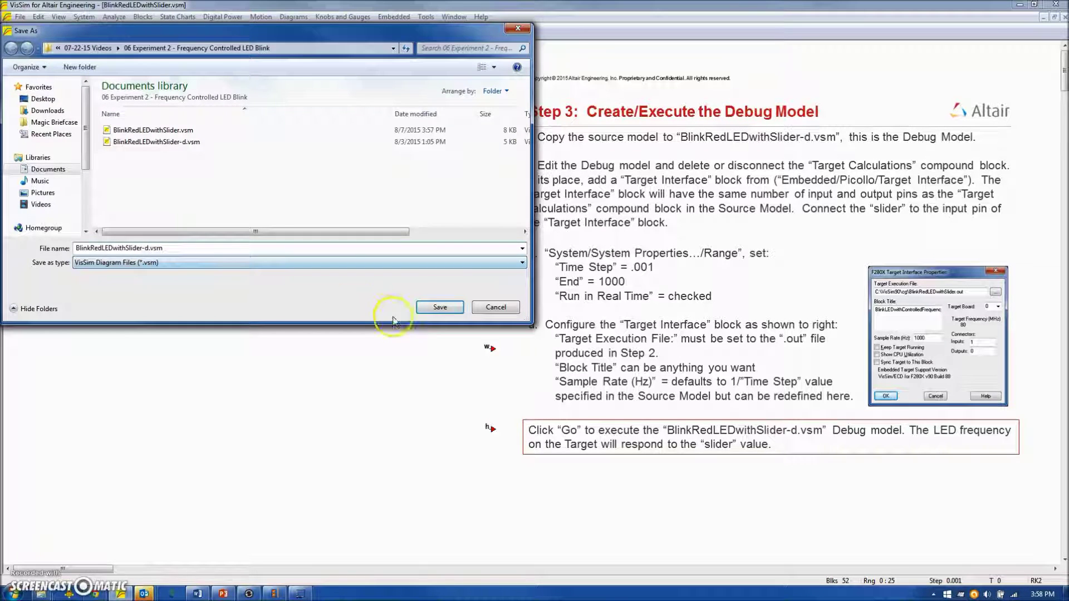
pyautogui.click(439, 307)
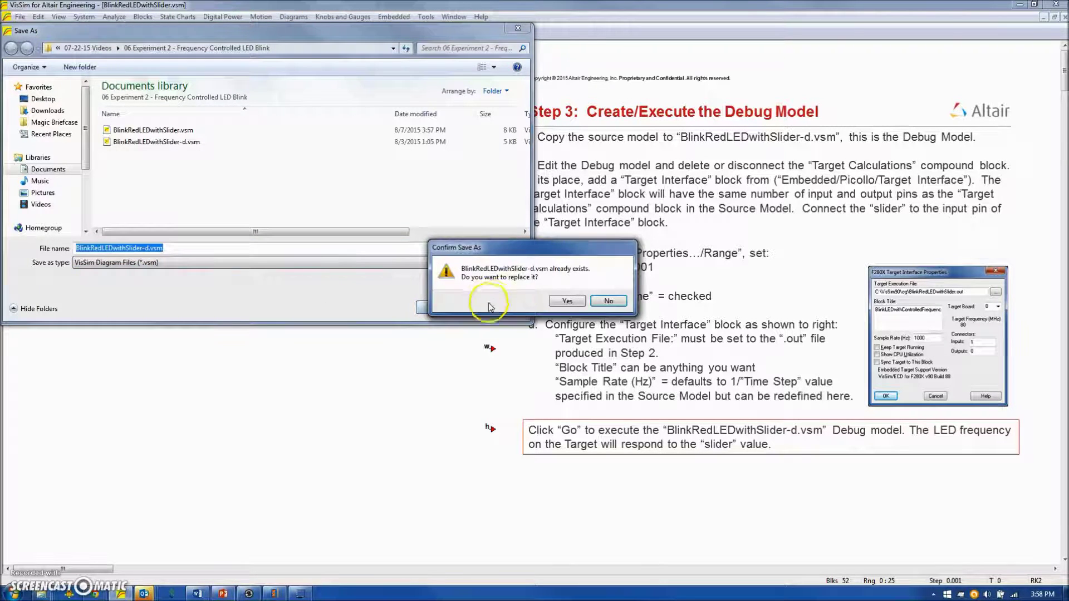
pyautogui.click(567, 301)
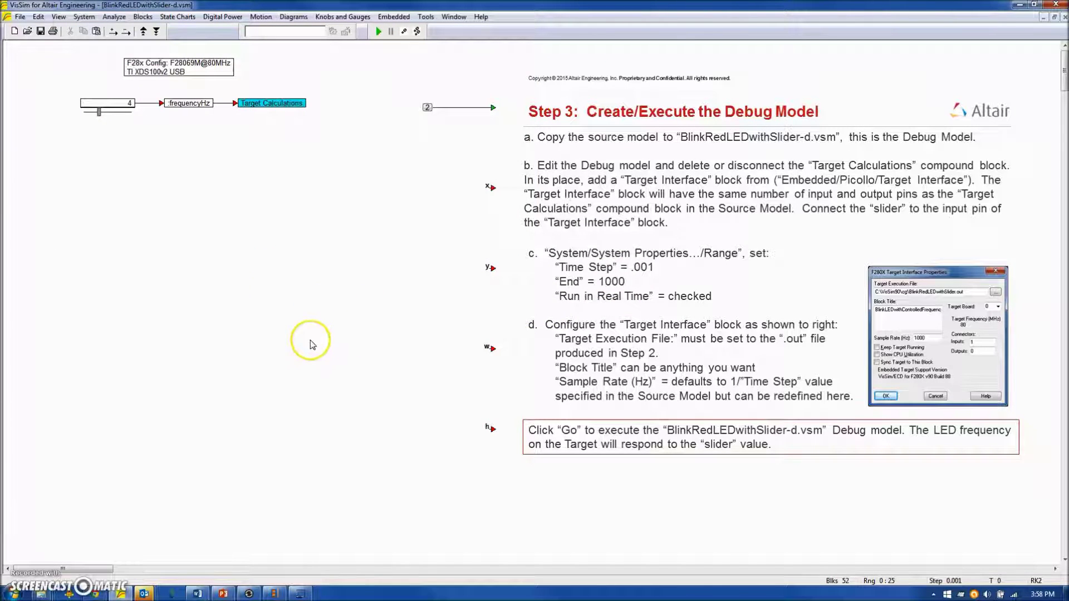
# Move the slider and frequencyHz below Target Calculations and add a Piccolo Target Interface block after frequencyHz
pyautogui.moveTo(68, 88); pyautogui.dragTo(228, 123)
pyautogui.click(236, 109)
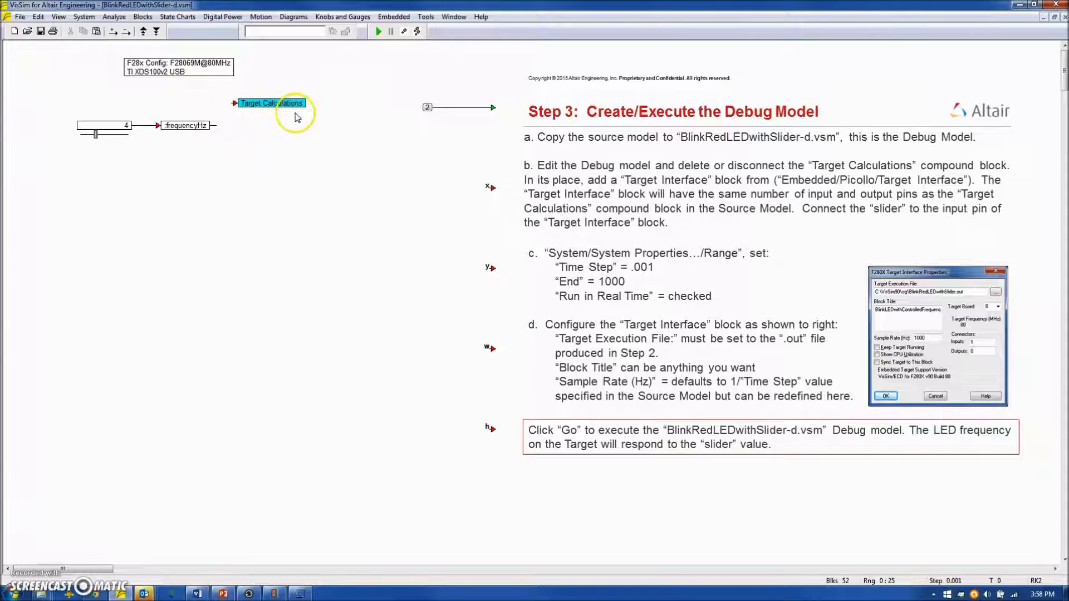
pyautogui.click(426, 17)
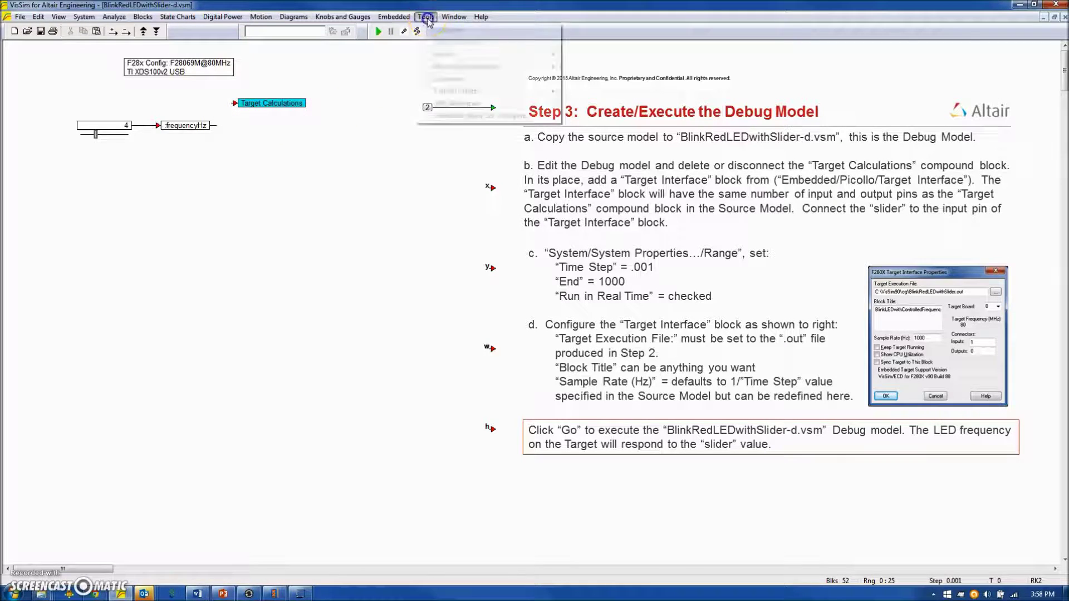
pyautogui.click(395, 17)
pyautogui.click(396, 18)
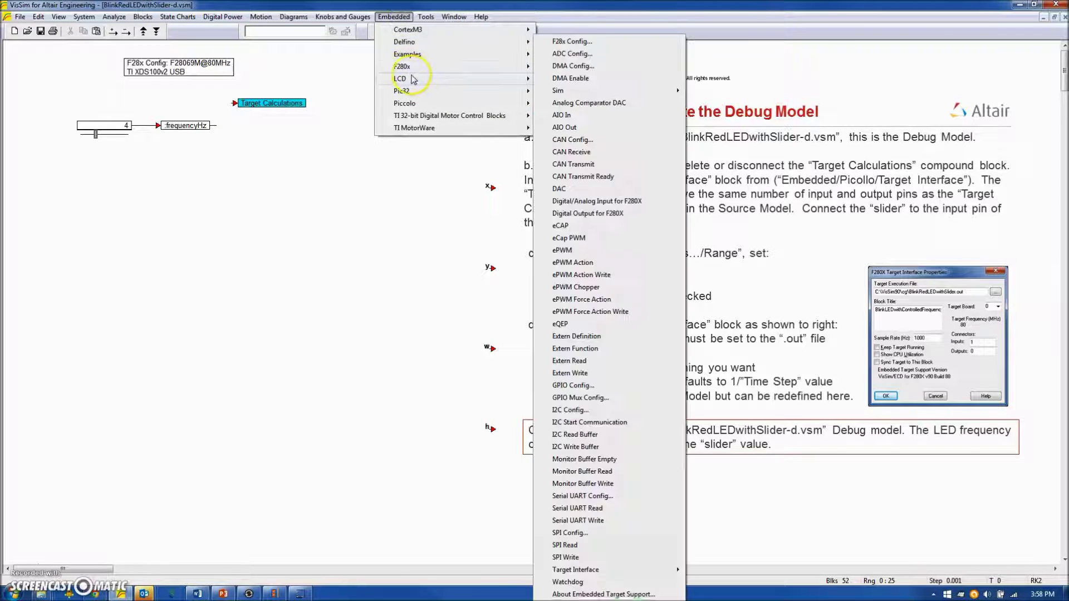
pyautogui.moveTo(416, 104)
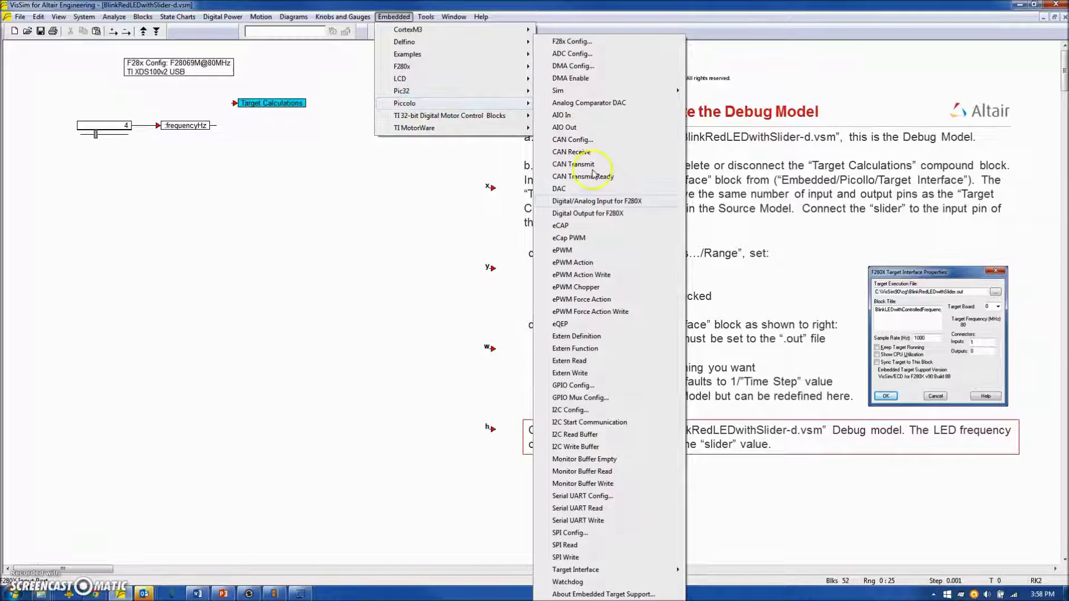
pyautogui.click(592, 569)
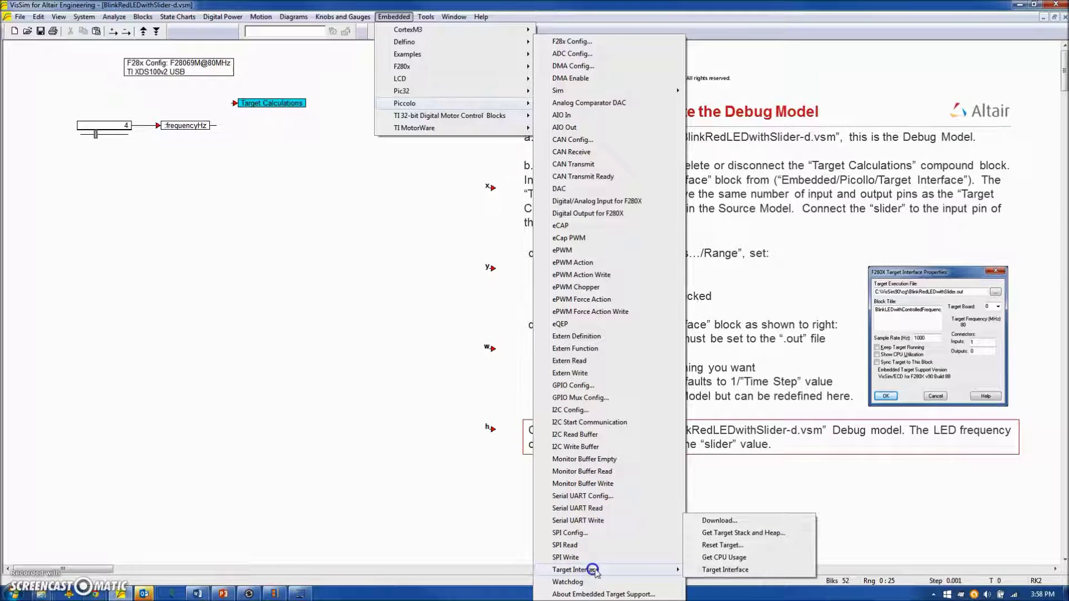
pyautogui.click(723, 569)
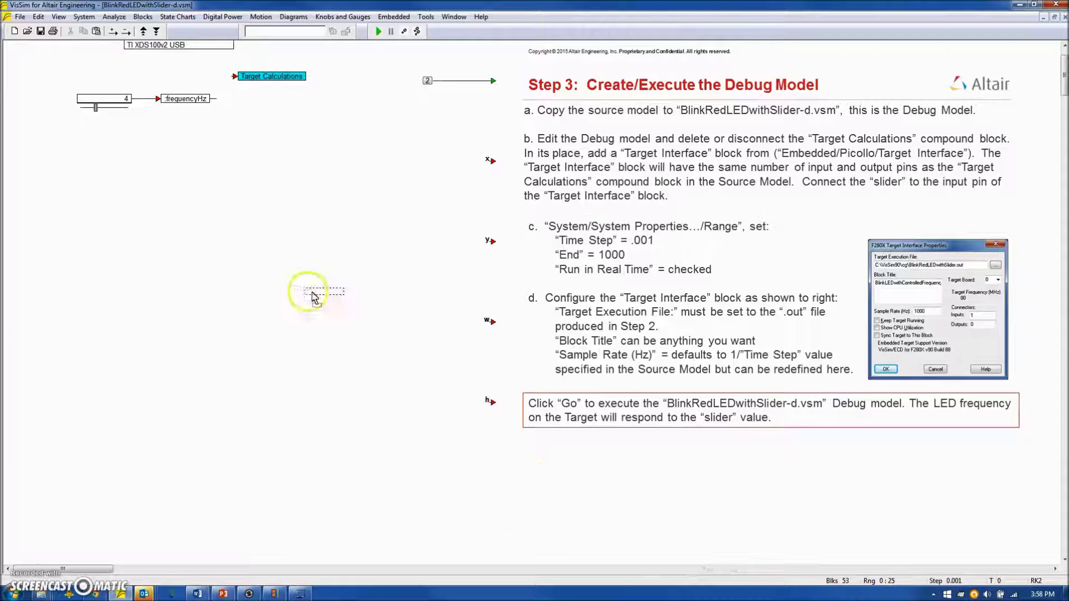
pyautogui.click(242, 95)
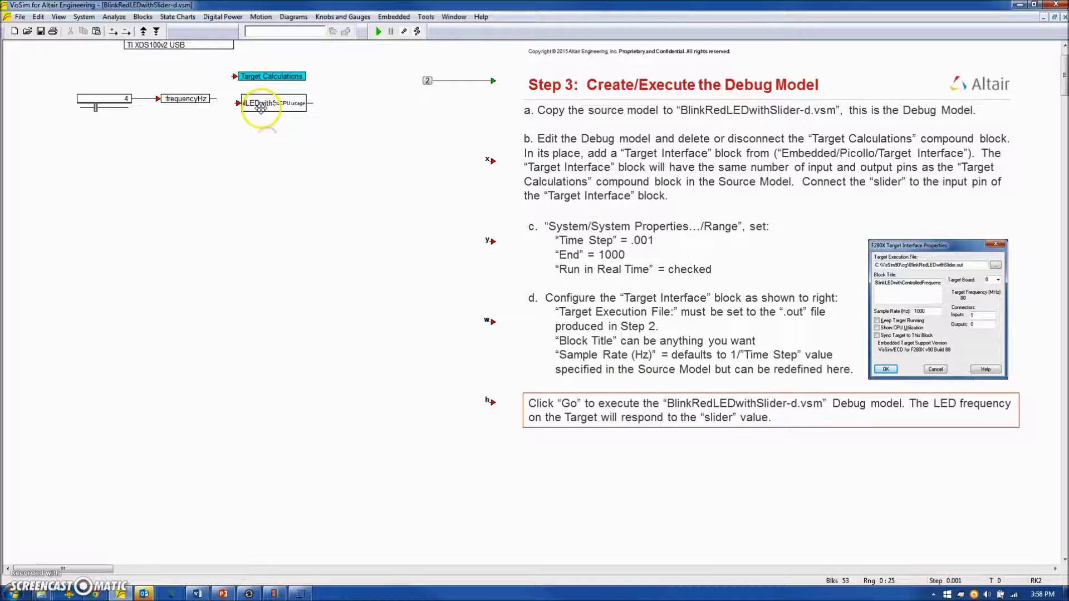
pyautogui.moveTo(262, 111); pyautogui.dragTo(260, 106)
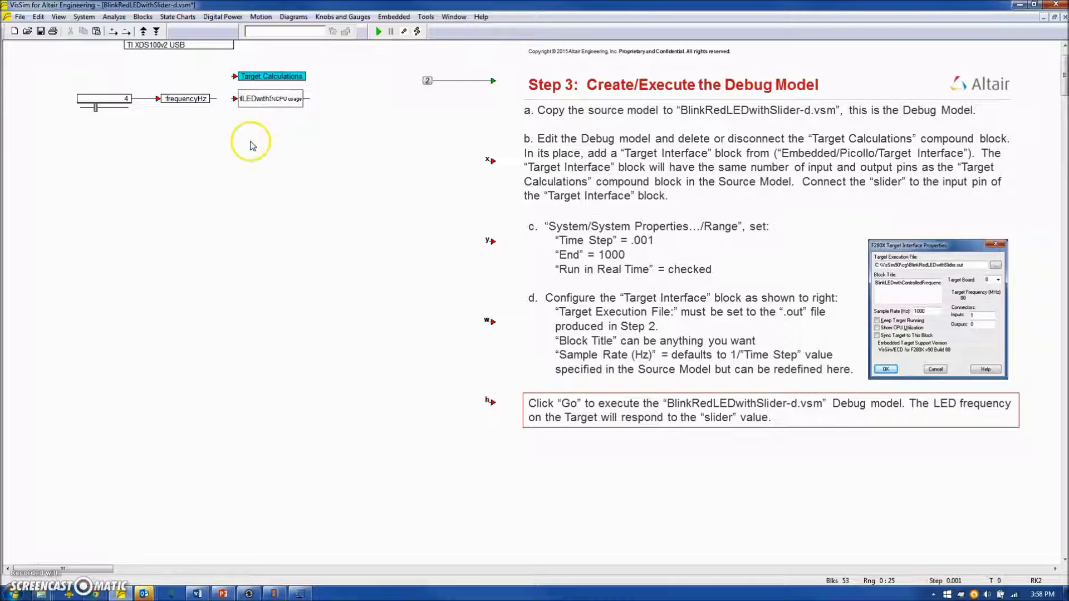
pyautogui.click(268, 112)
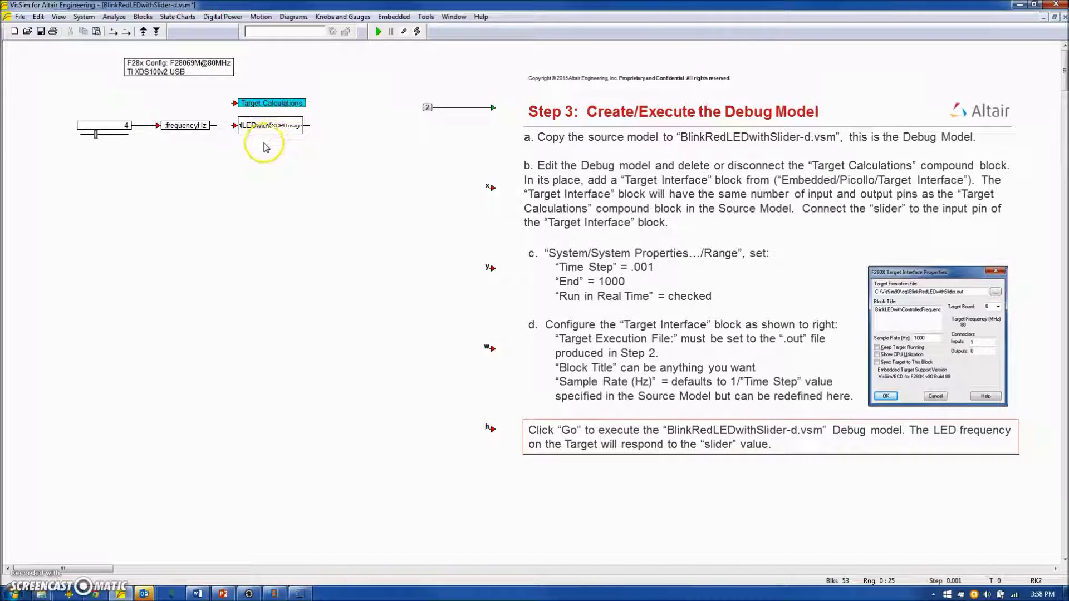
pyautogui.rightClick(276, 124)
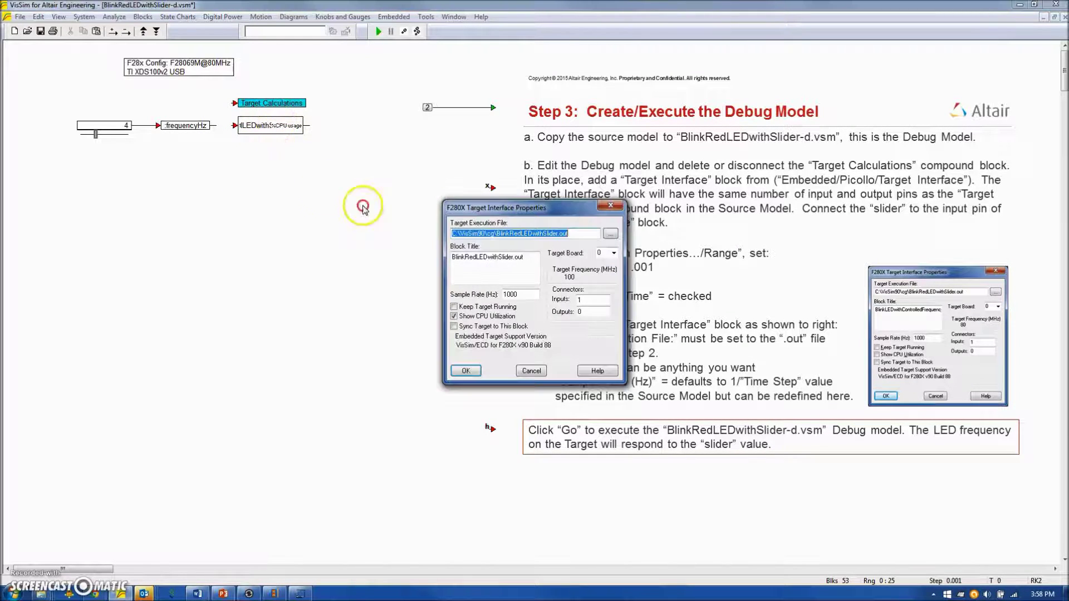
# Point the Target Interface at BlinkRedLEDwithSlider.out with CPU utilization display off, aligned to frequencyHz
pyautogui.click(485, 228)
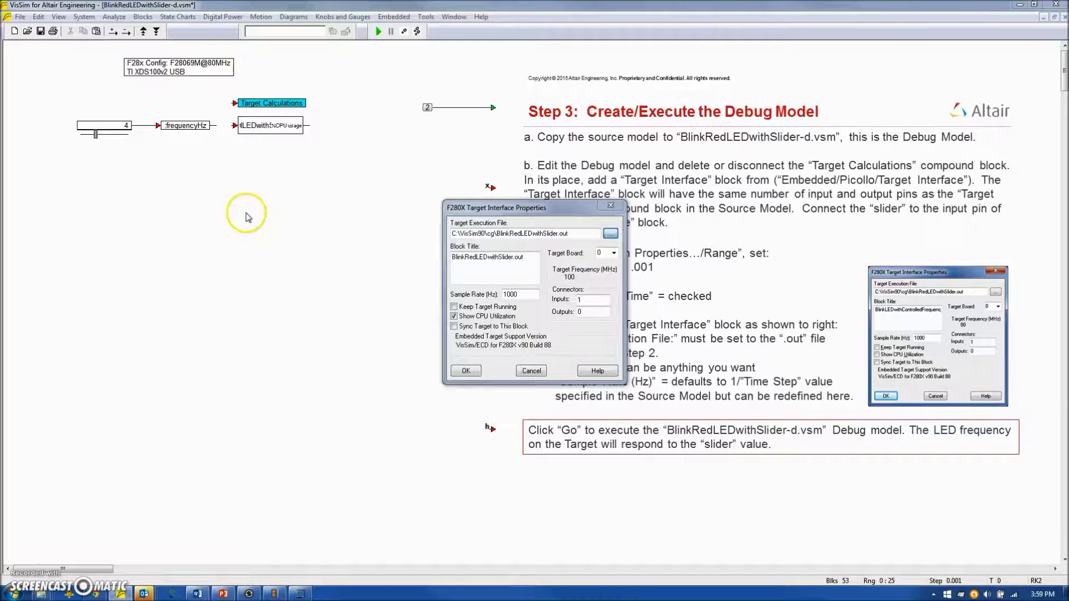
pyautogui.click(626, 294)
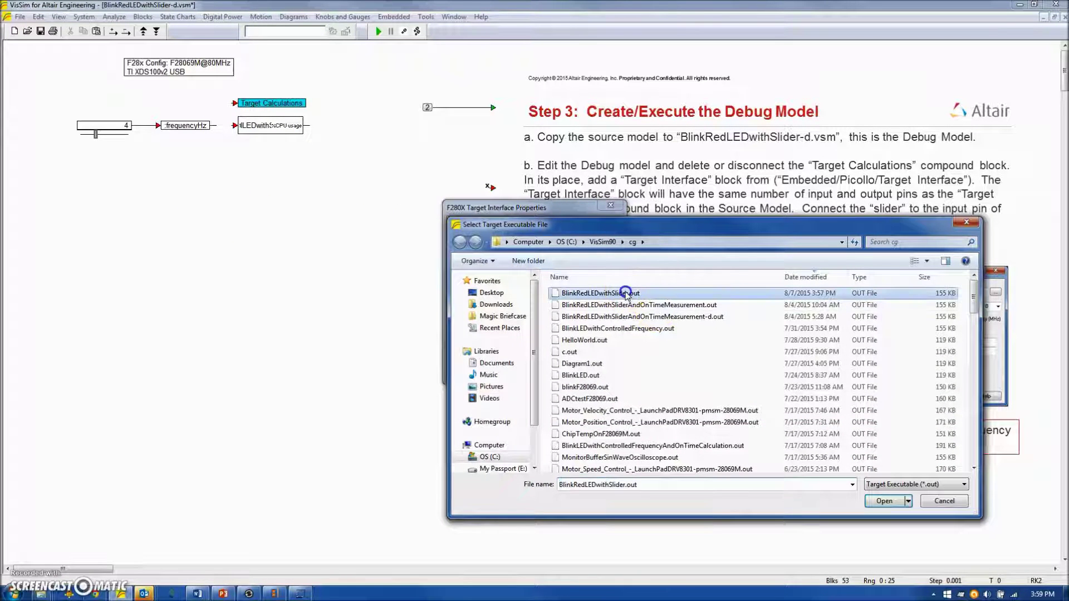
pyautogui.click(882, 502)
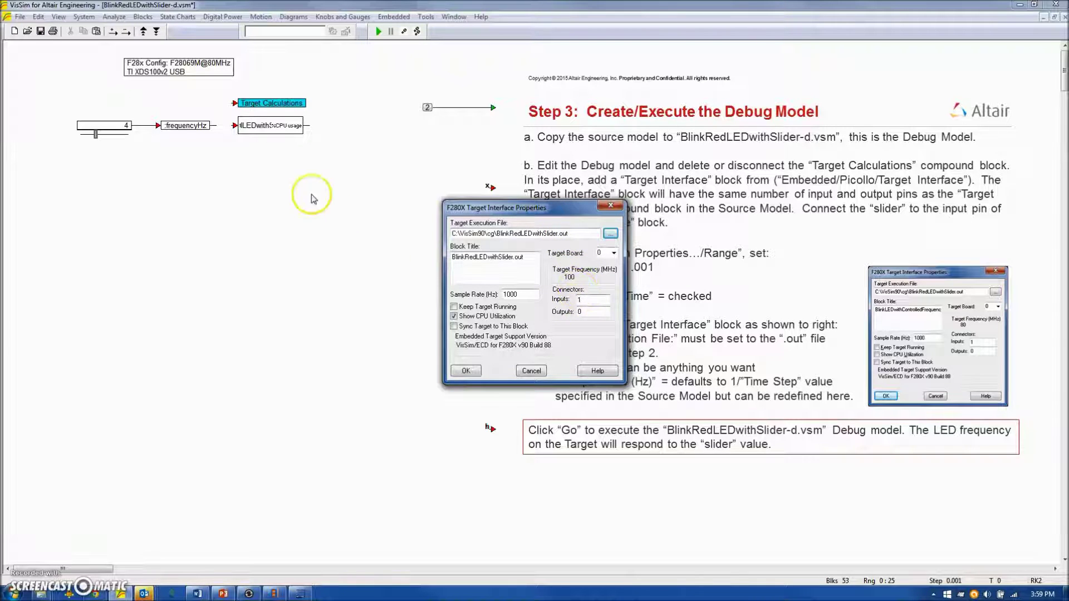
pyautogui.click(453, 316)
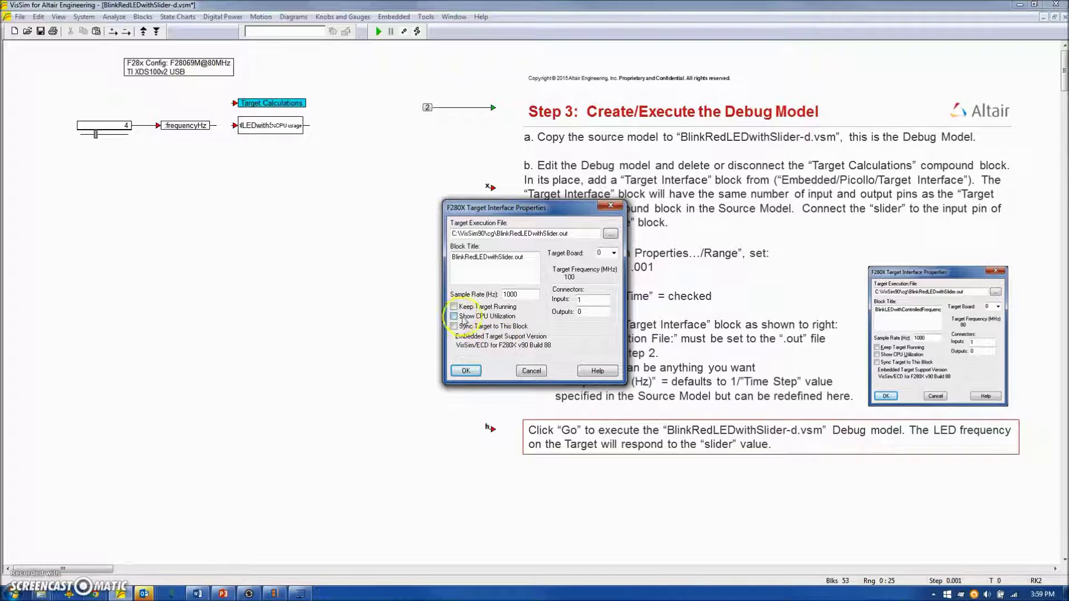
pyautogui.click(467, 374)
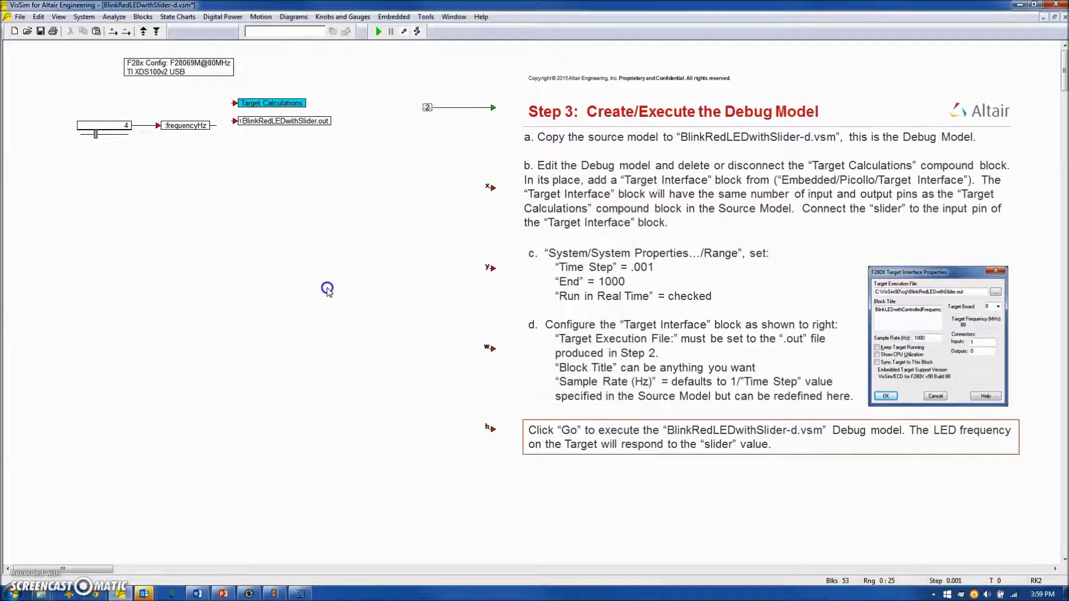
pyautogui.moveTo(261, 121); pyautogui.dragTo(262, 125)
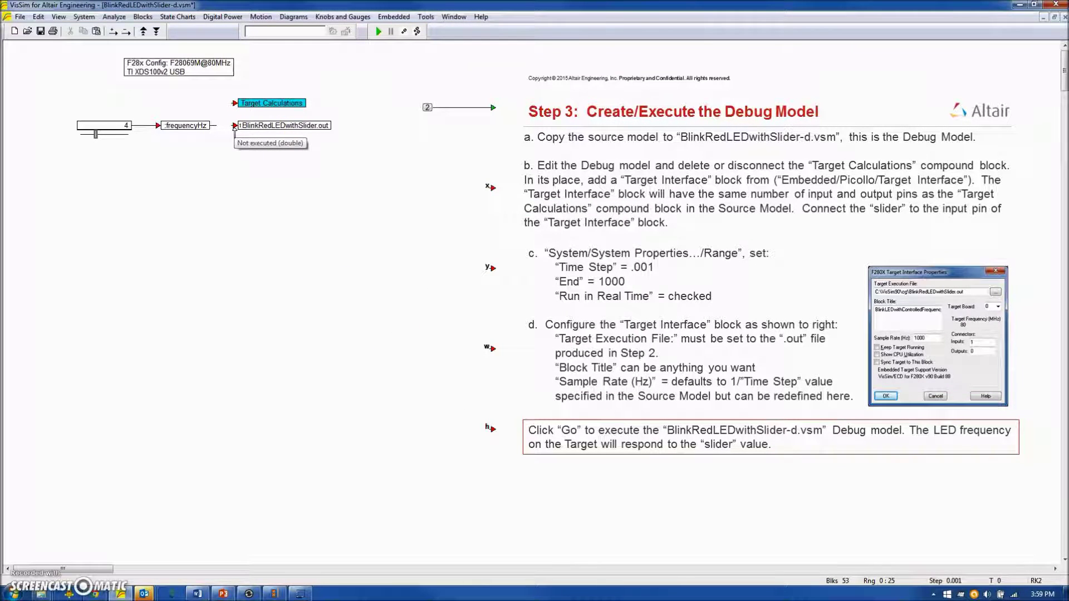
# Wire frequencyHz into the input of the BlinkRedLEDwithSlider.out Target Interface block
pyautogui.click(230, 128)
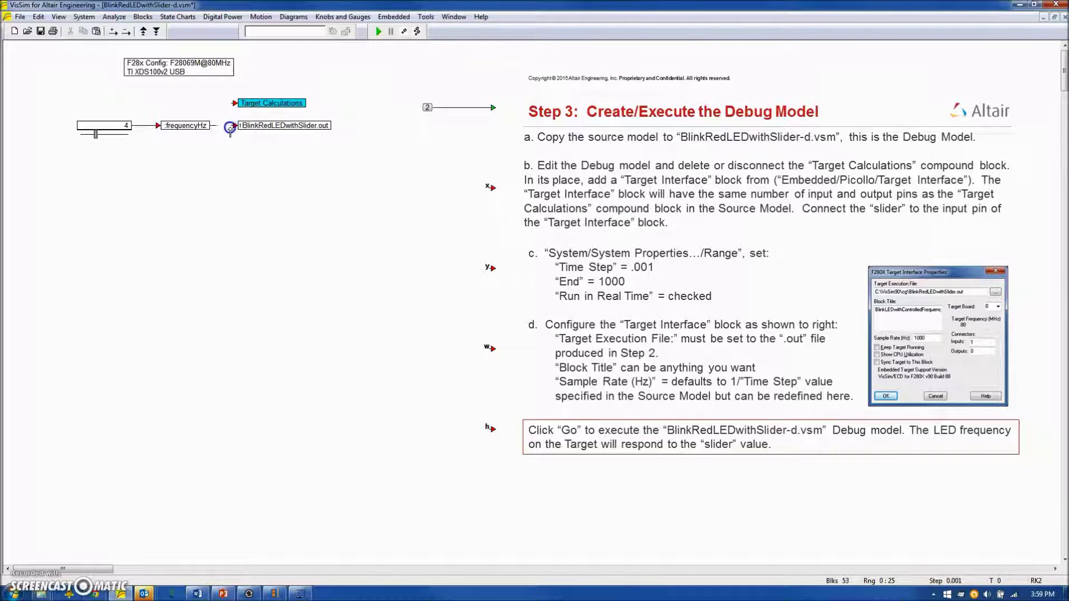
pyautogui.moveTo(216, 127); pyautogui.dragTo(213, 126)
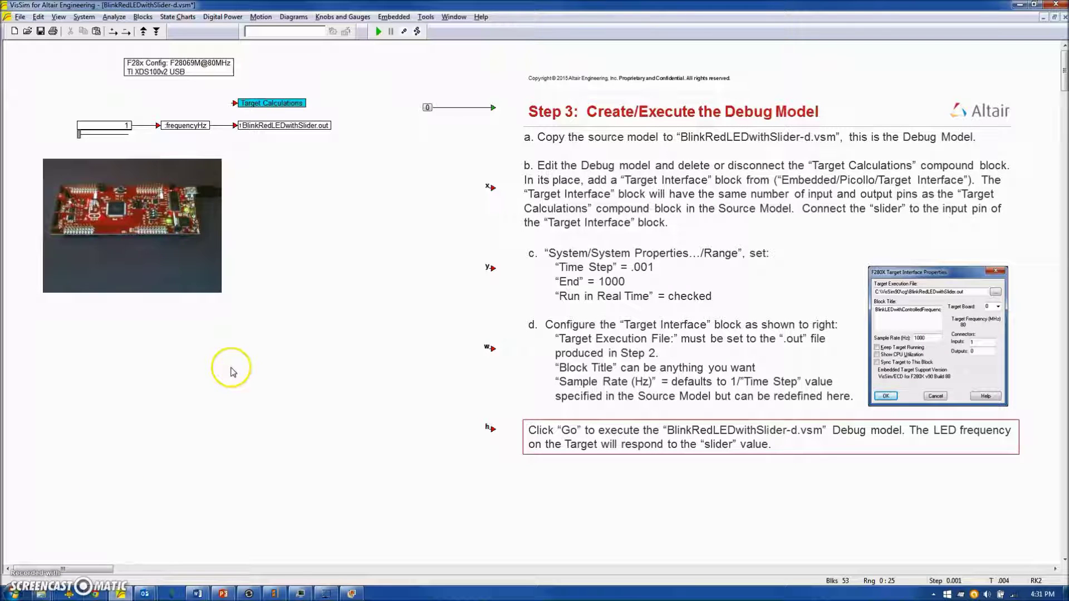
pyautogui.click(84, 17)
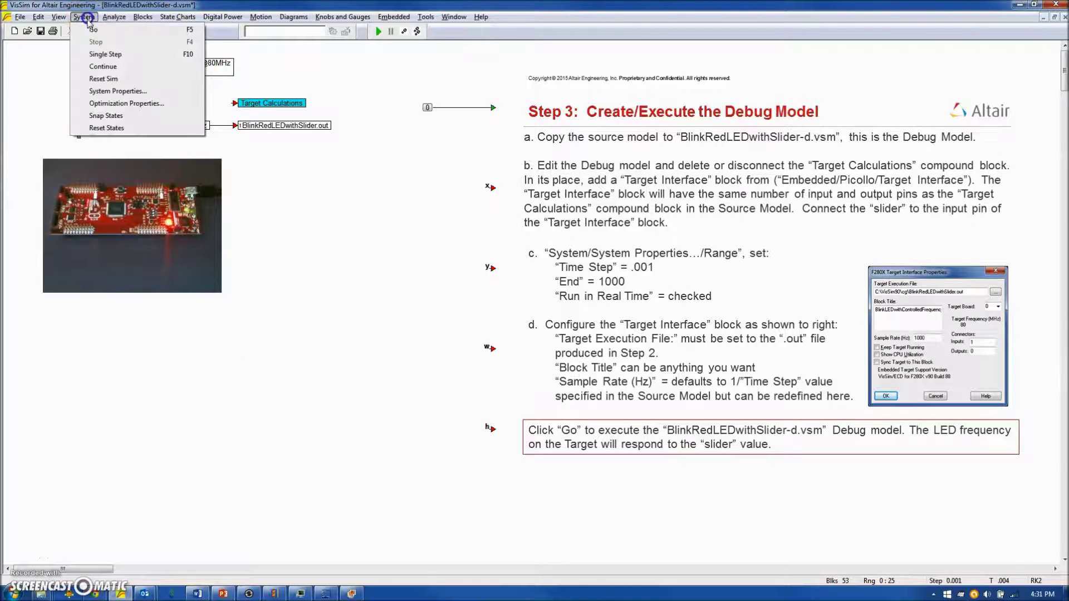
# Change the simulation End time to 50 seconds in System Properties
pyautogui.click(109, 92)
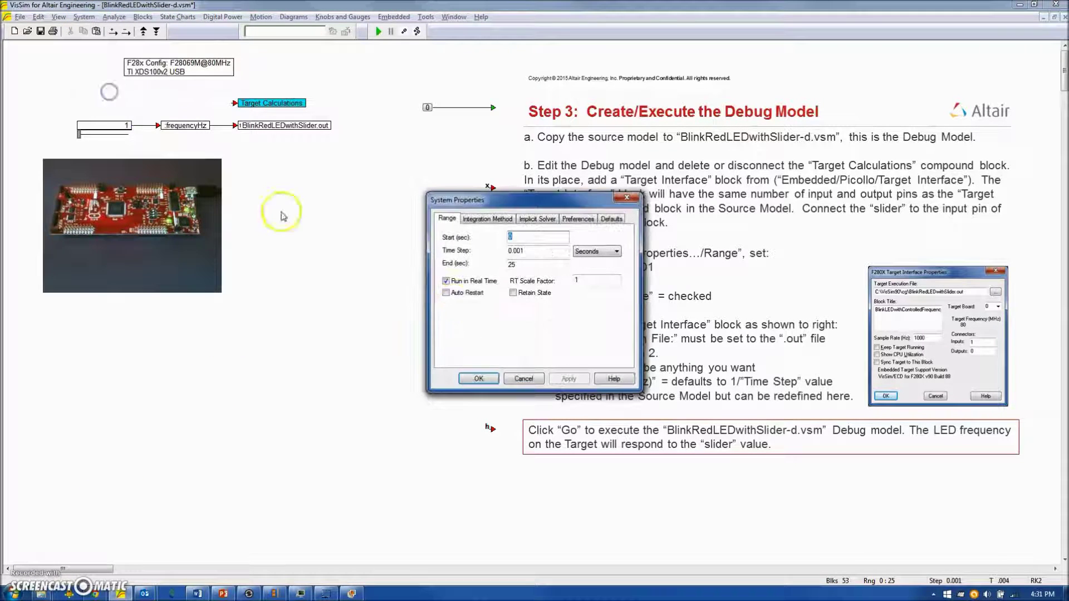
pyautogui.click(526, 266)
pyautogui.press('BackSpace')
pyautogui.press('BackSpace')
pyautogui.write('5')
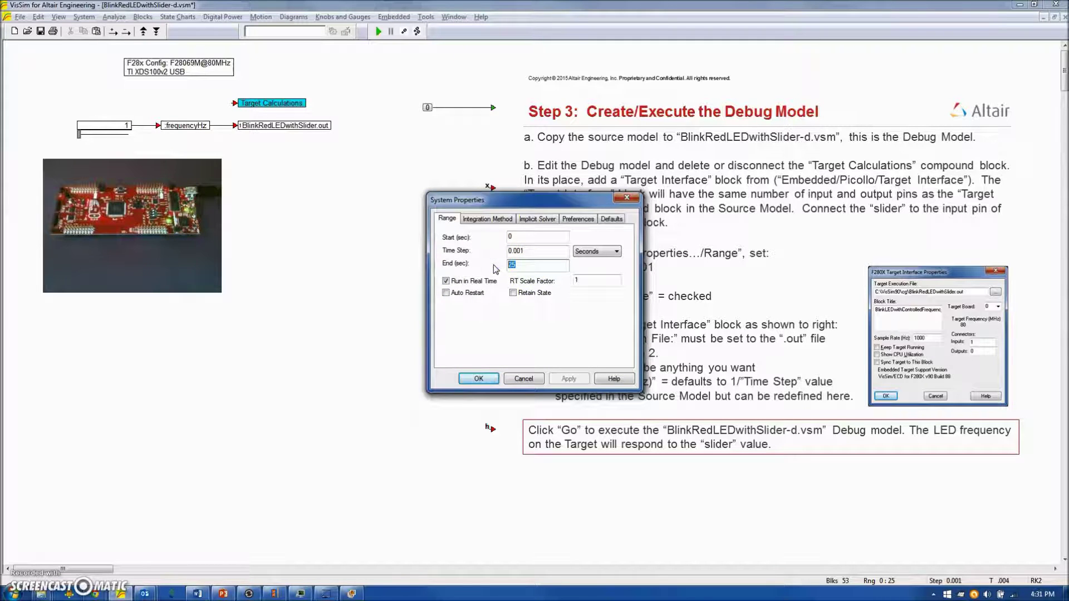
pyautogui.write('0')
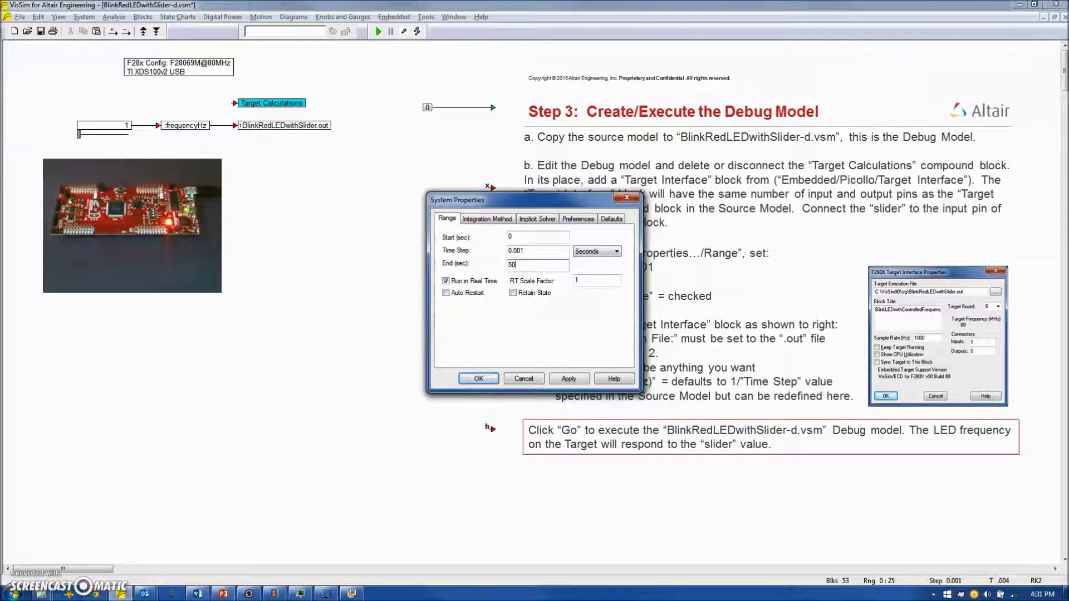
pyautogui.click(477, 379)
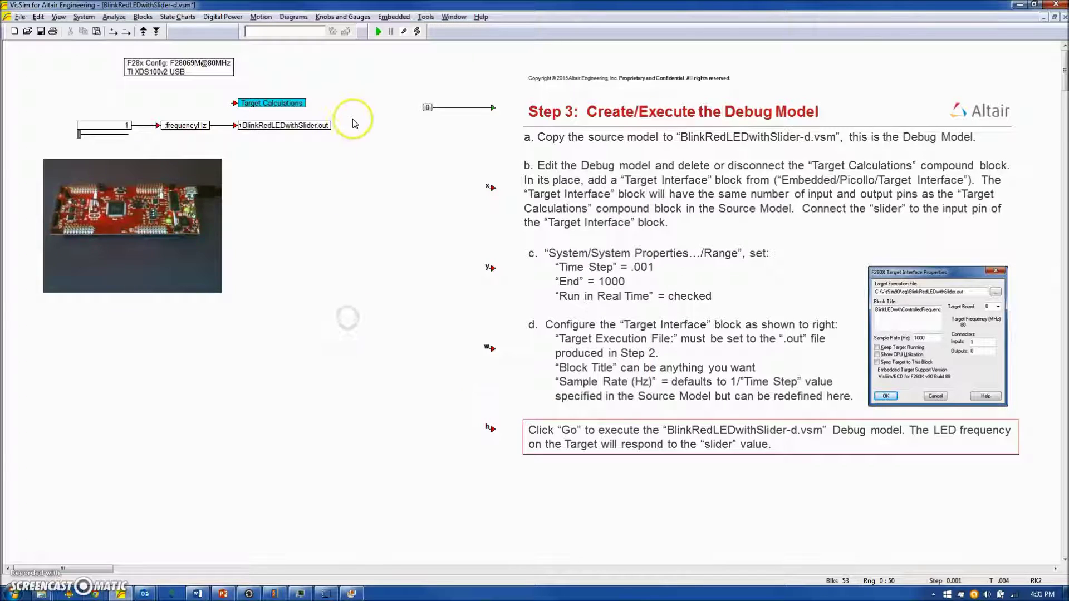
# Run the debug model and step the slider blink frequency from 1 up to 4
pyautogui.click(378, 31)
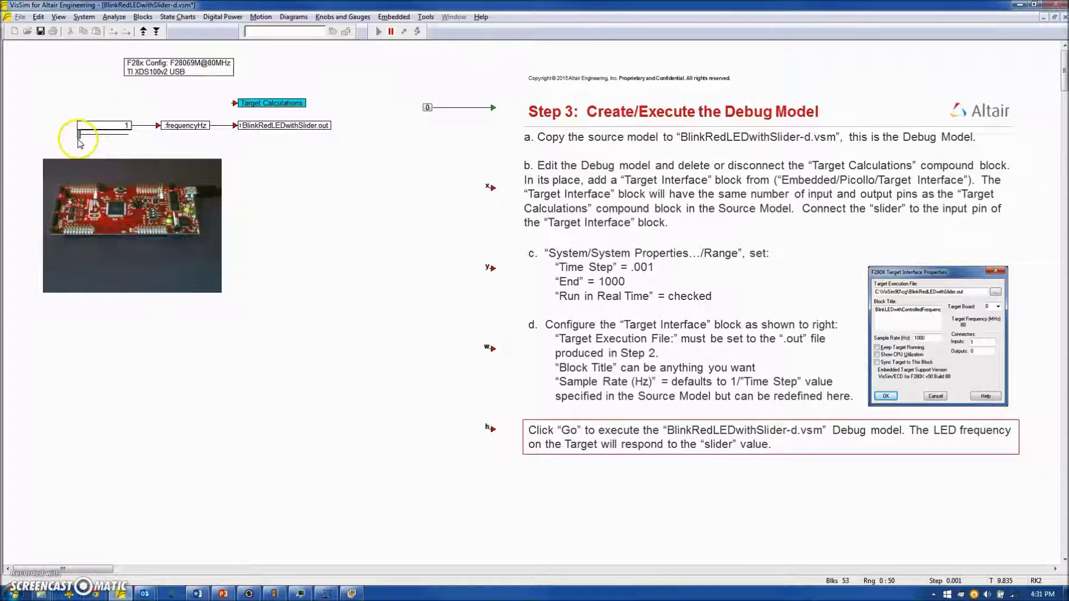
pyautogui.click(95, 135)
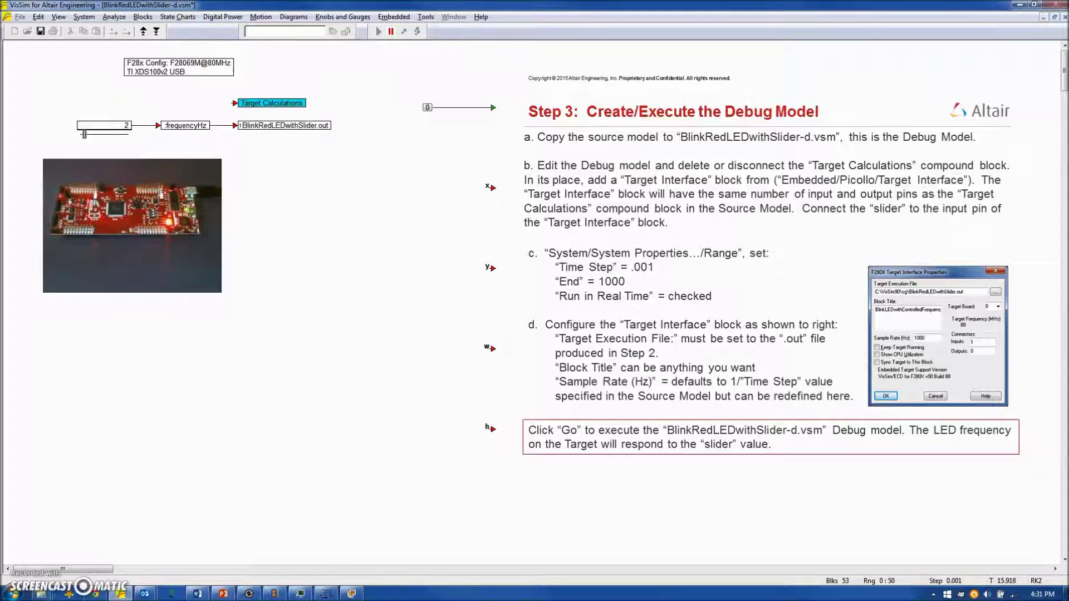
pyautogui.click(103, 135)
pyautogui.click(122, 135)
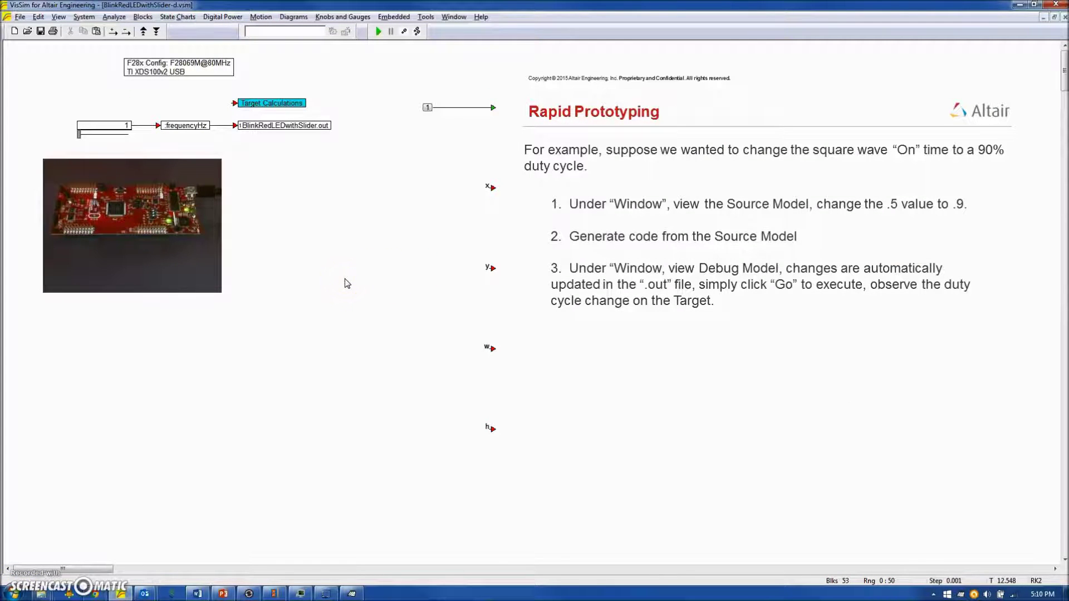
# Switch to the BlinkRedLEDwithSlider.vsm source model from the Window list
pyautogui.click(454, 16)
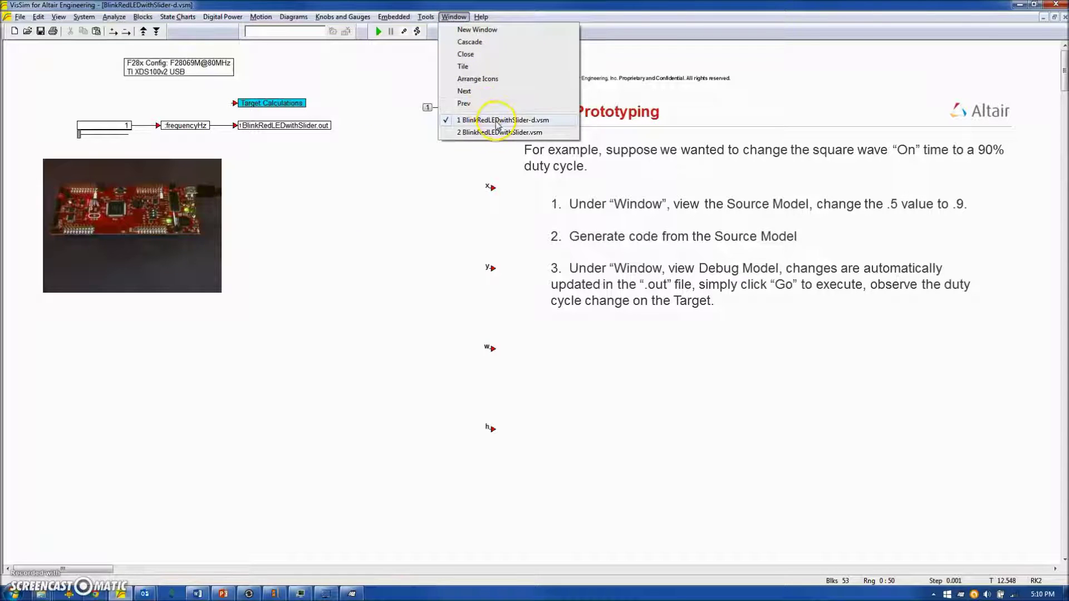
pyautogui.click(334, 231)
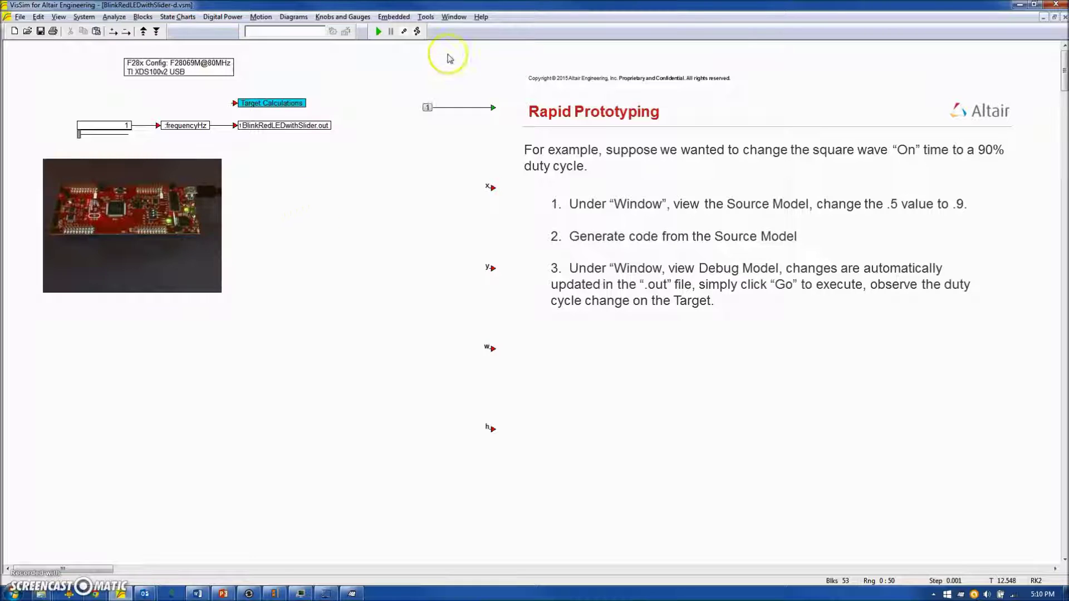
pyautogui.click(458, 16)
pyautogui.click(486, 133)
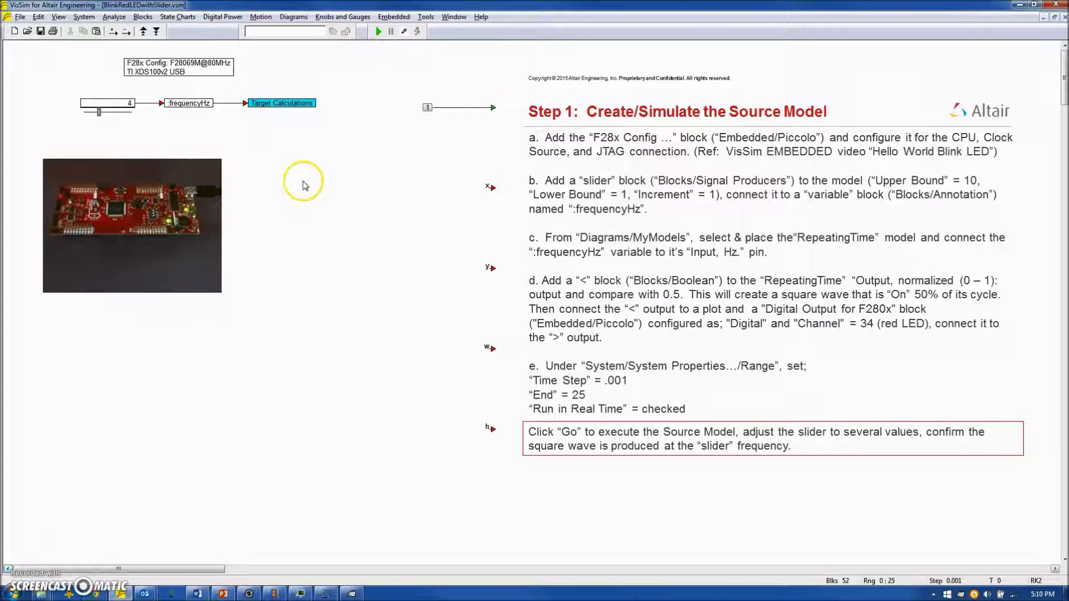
# Change the comparison constant inside Target Calculations from .5 to .9
pyautogui.rightClick(287, 103)
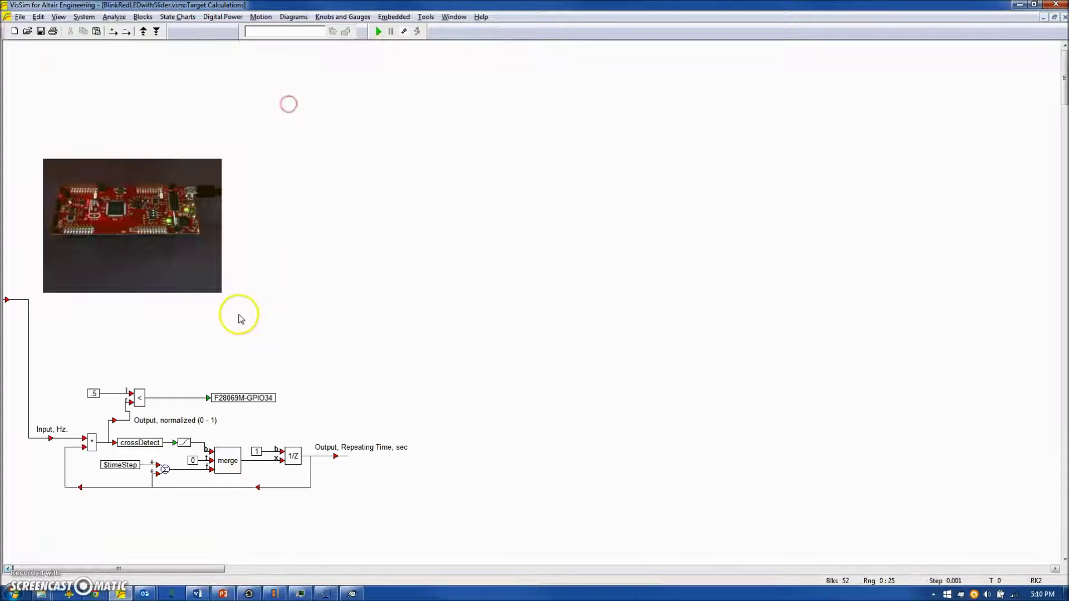
pyautogui.rightClick(94, 393)
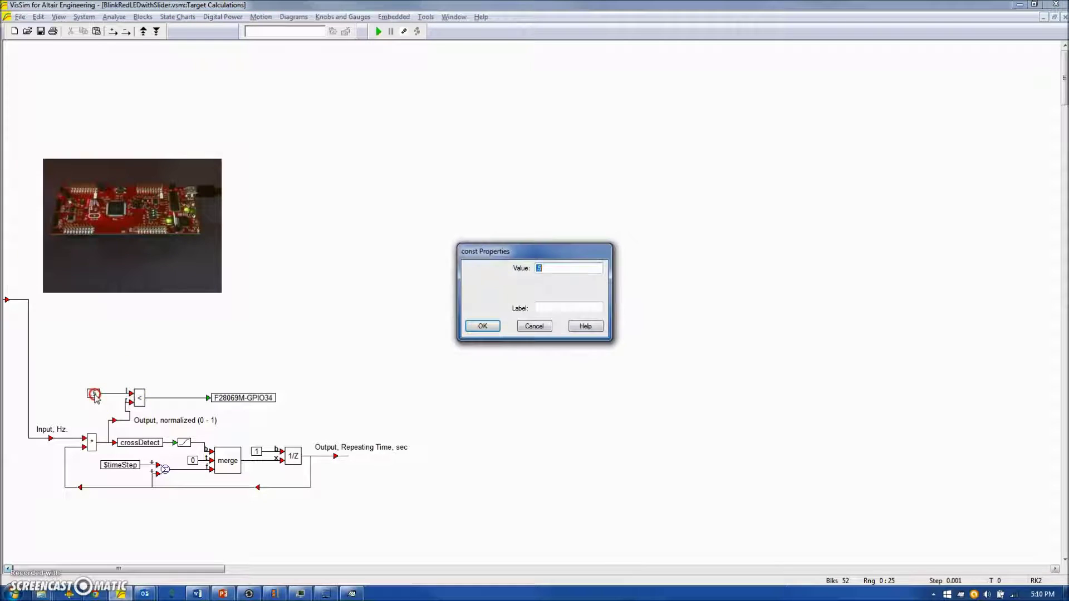
pyautogui.write('.9')
pyautogui.click(482, 326)
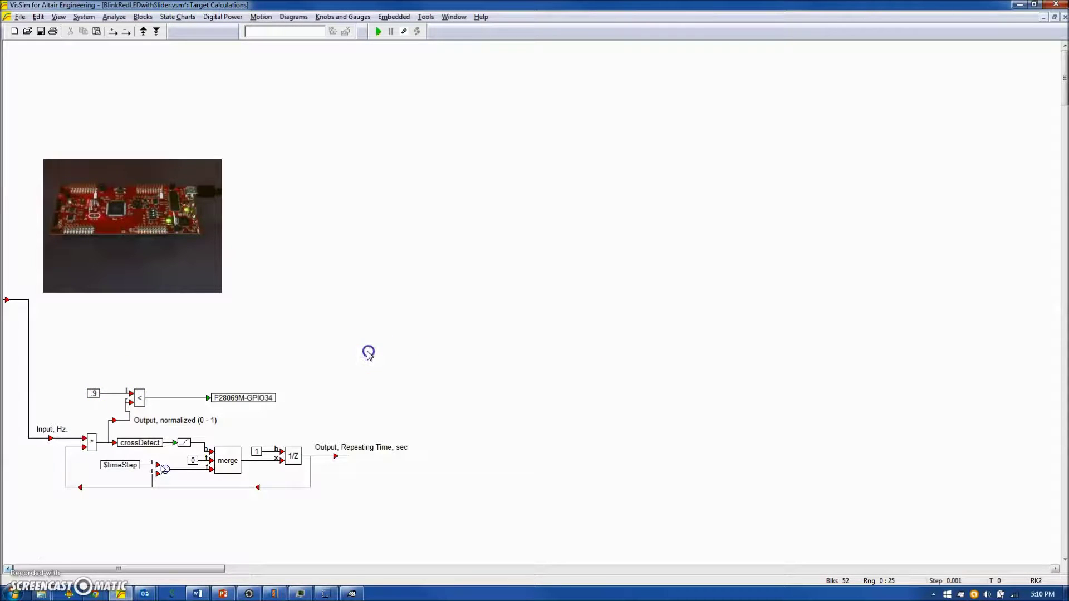
pyautogui.rightClick(367, 353)
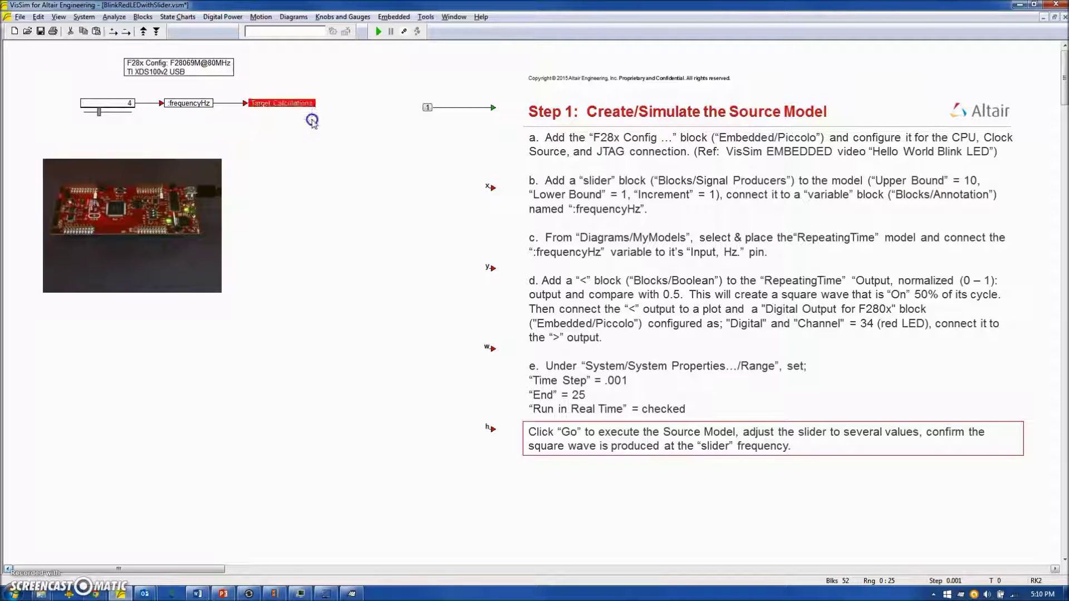
# Regenerate and compile the source model's target code from the Code Gen settings
pyautogui.click(426, 17)
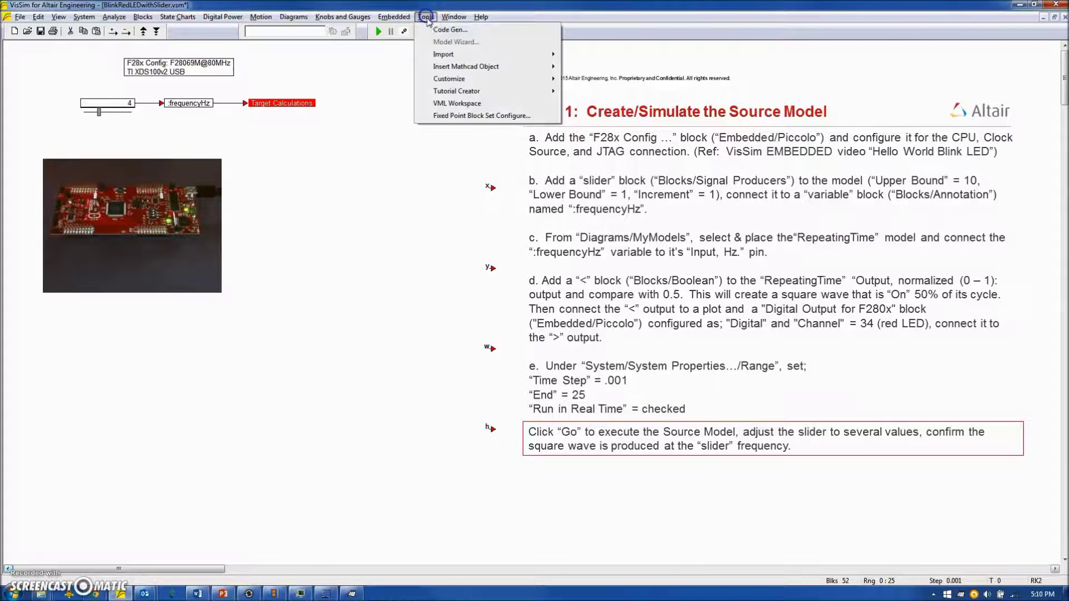
pyautogui.click(450, 29)
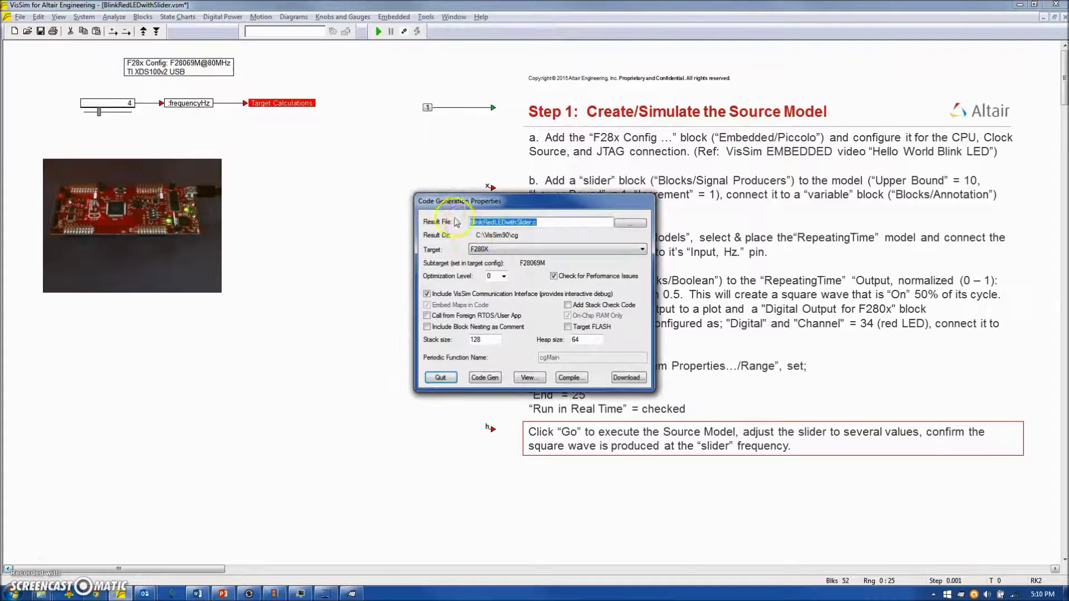
pyautogui.moveTo(457, 201); pyautogui.dragTo(102, 332)
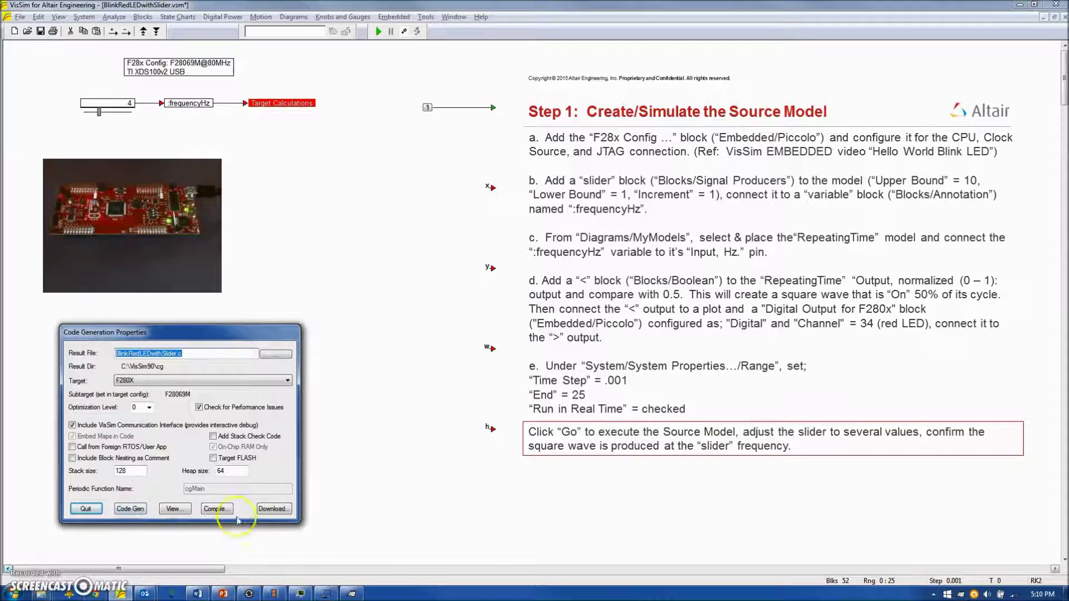
pyautogui.click(219, 509)
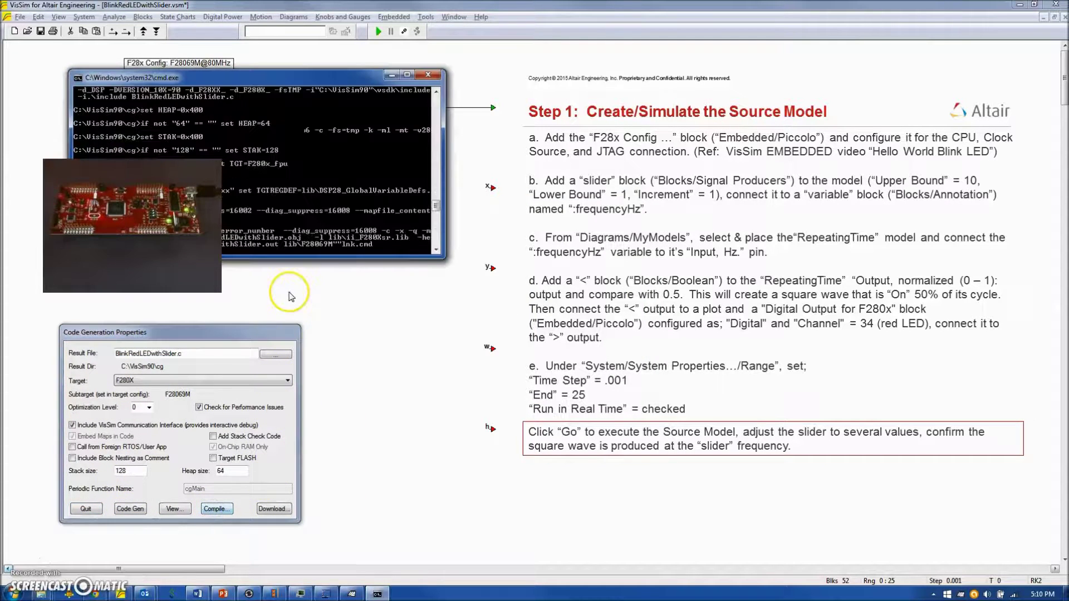
pyautogui.click(100, 509)
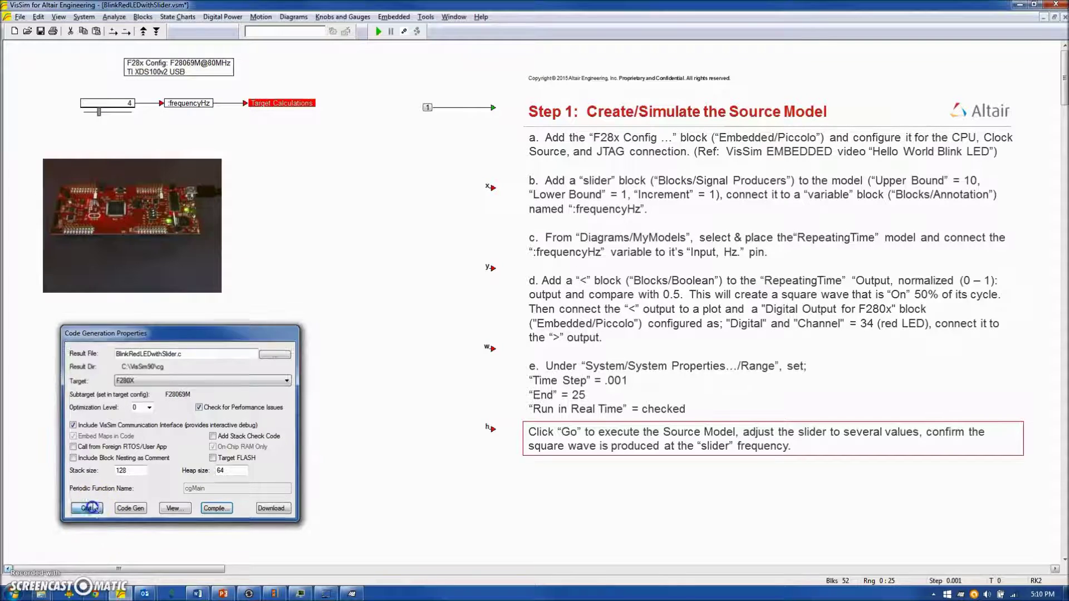
# Run BlinkRedLEDwithSlider-d.vsm on the board and raise the slider from 1 to 3
pyautogui.click(466, 17)
pyautogui.click(482, 121)
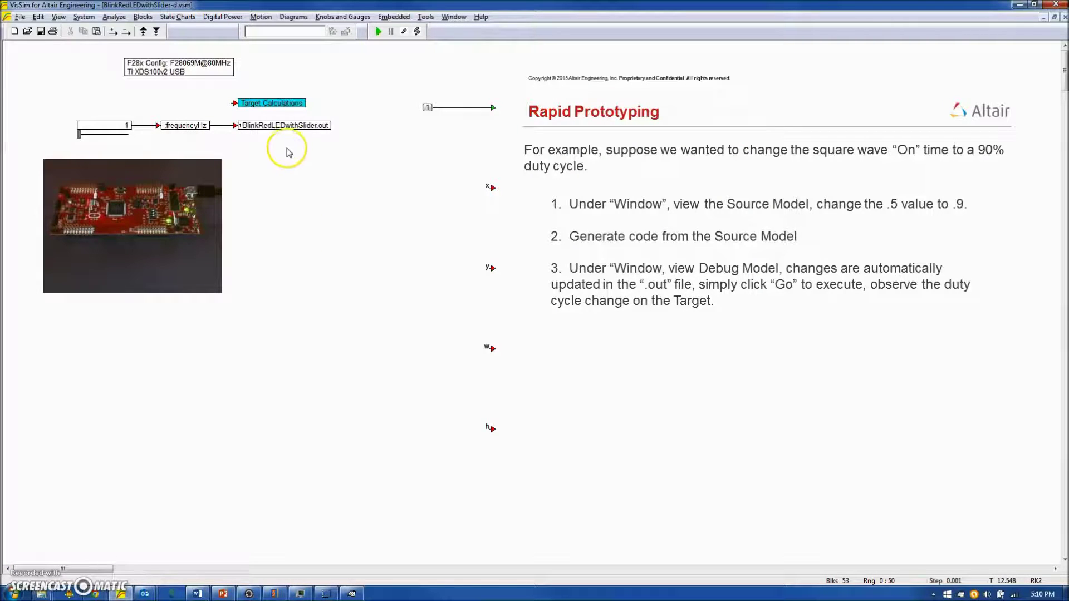
pyautogui.click(380, 32)
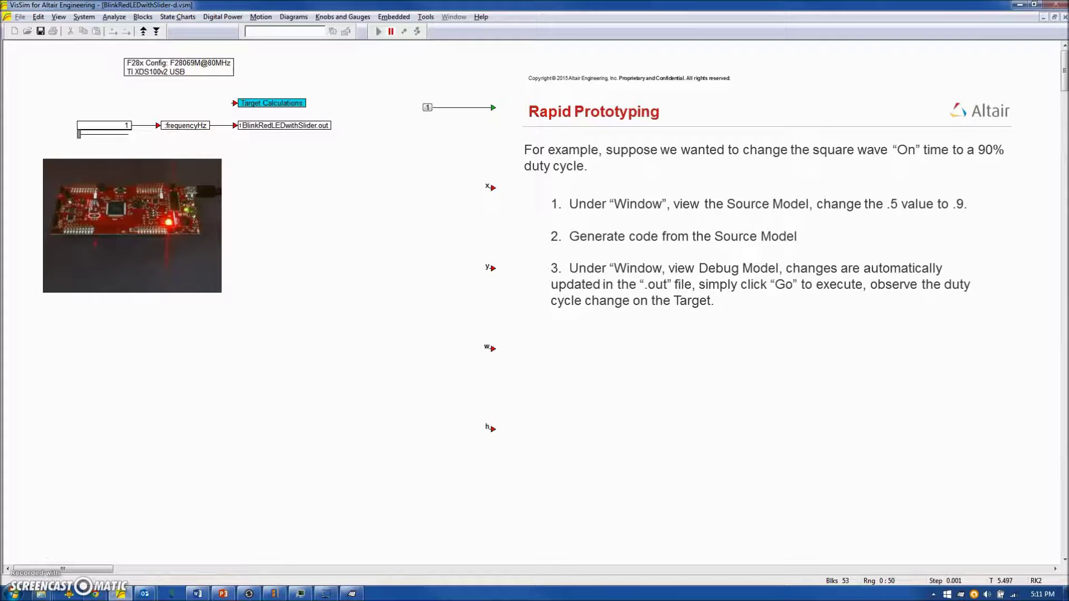
pyautogui.click(84, 134)
pyautogui.click(93, 136)
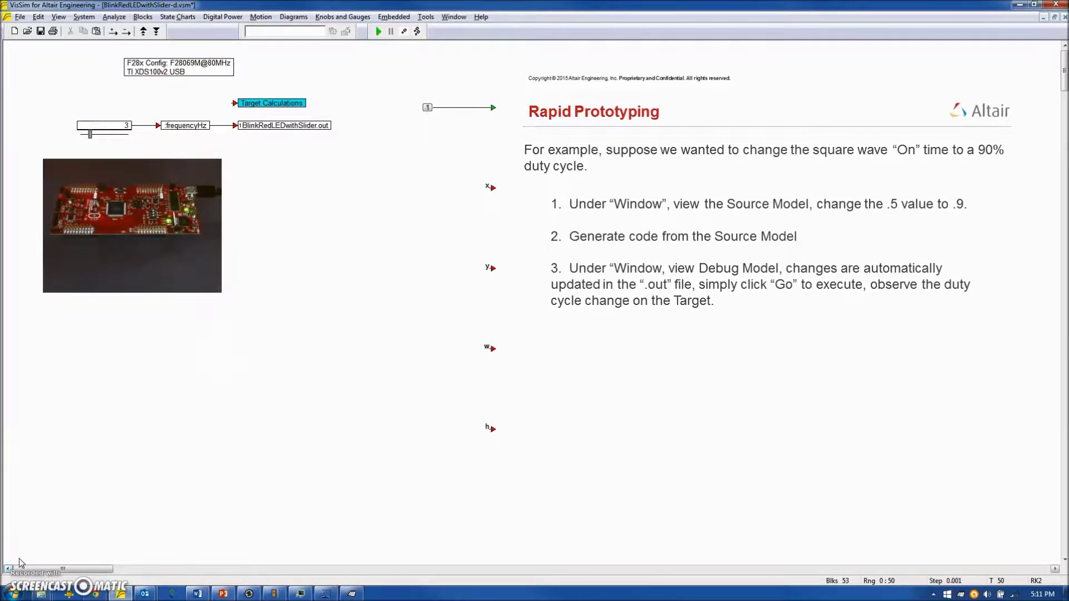